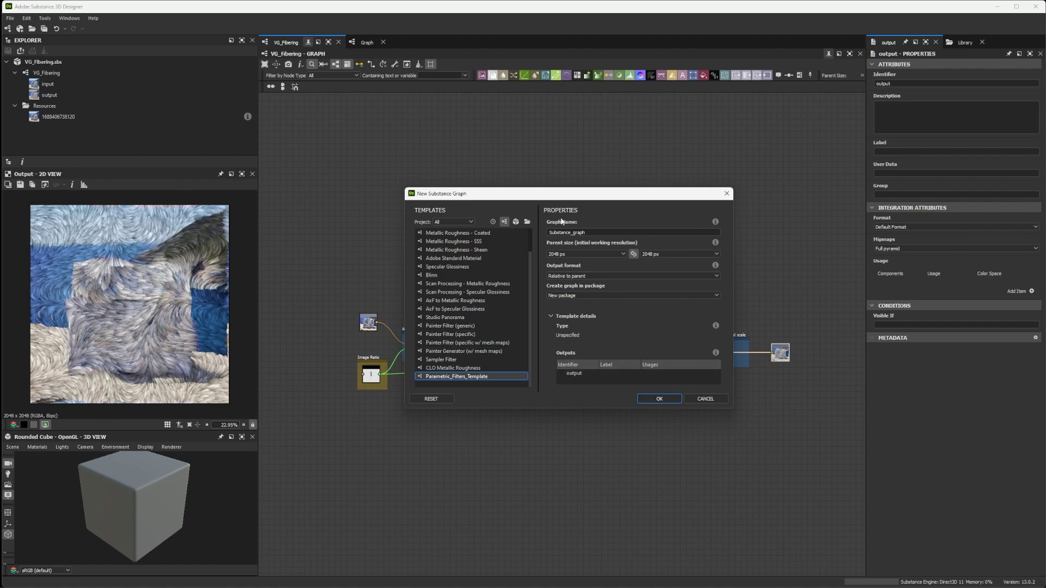
- Name the new Parametric_Filters_Template graph VG-Fur-Paint and create it
double_click(586, 232)
type("VG-Fur_")
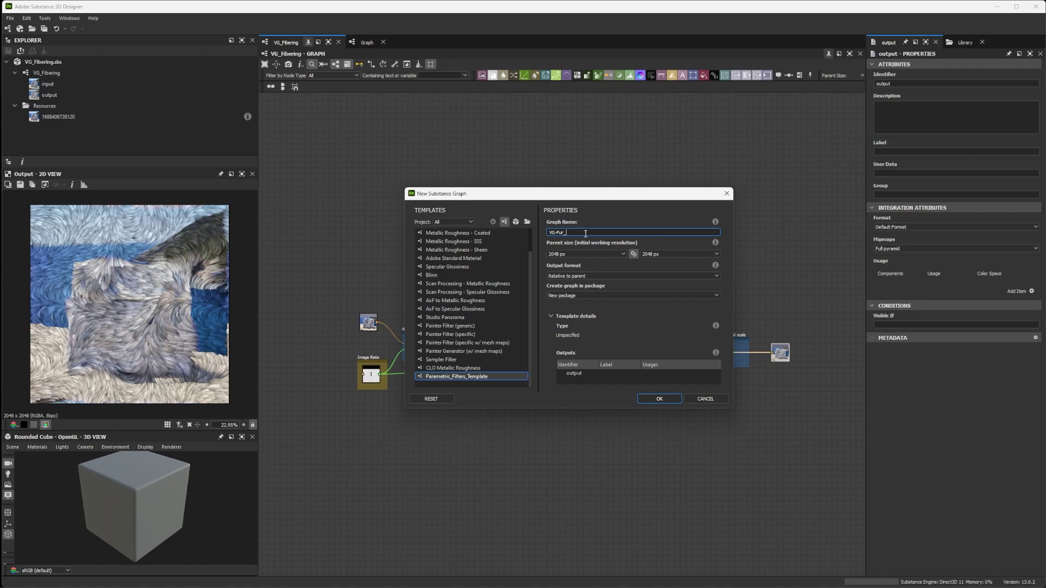
type("t")
key("Return")
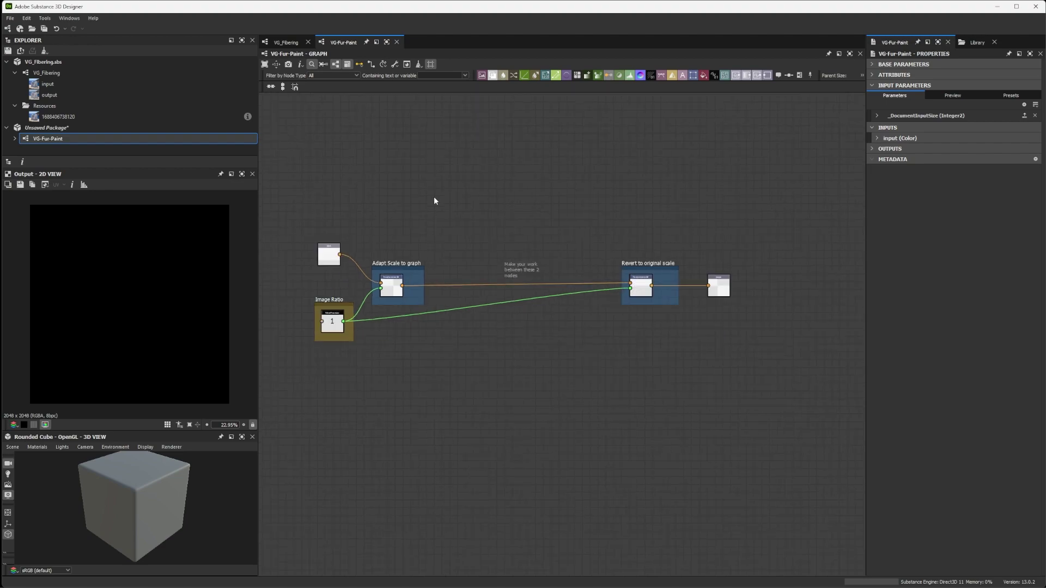
- Move the input, Image Ratio and Adapt Scale nodes left and the Revert group and output right
scroll(434, 201, "up", 1)
scroll(434, 200, "up", 1)
mouse_move(361, 191)
middle_mouse_down()
mouse_move(440, 182)
mouse_move(414, 182)
middle_mouse_up()
left_click_drag(334, 196, 537, 408)
left_click_drag(462, 266, 383, 268)
middle_click_drag(854, 388, 773, 385)
left_click_drag(688, 262, 767, 263)
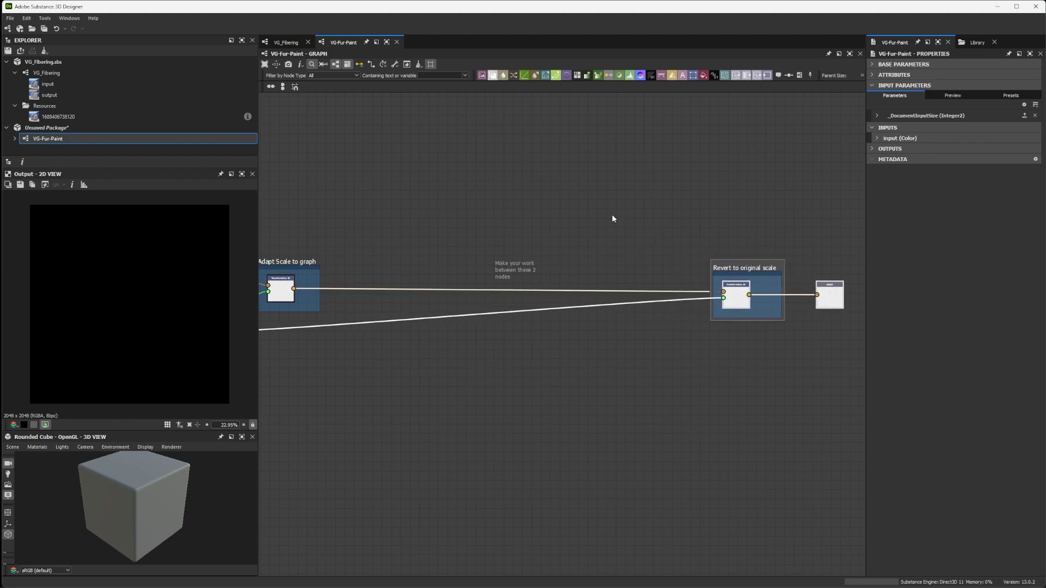
middle_click_drag(391, 229, 421, 229)
left_click(421, 229)
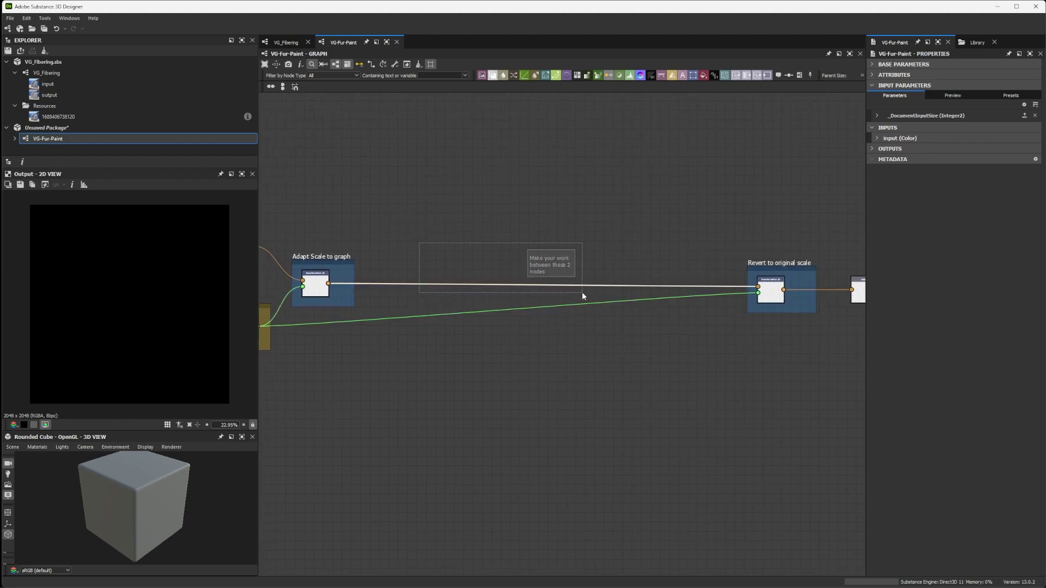
- Delete the guidance comment and the Adapt Scale–Revert link, and close the VG_Fibering graph
left_click(548, 262)
key("Delete")
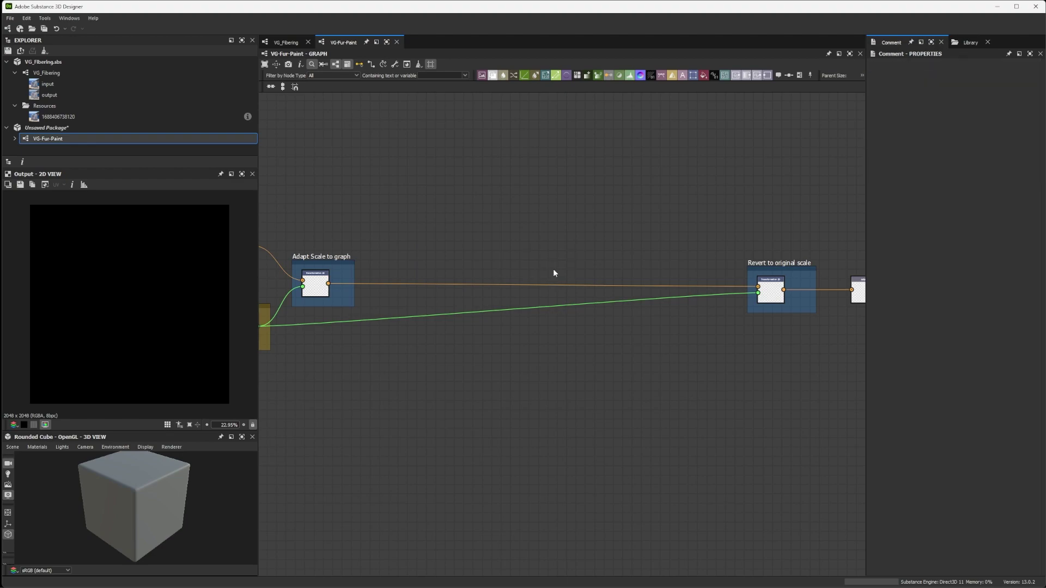
left_click(538, 285)
key("Delete")
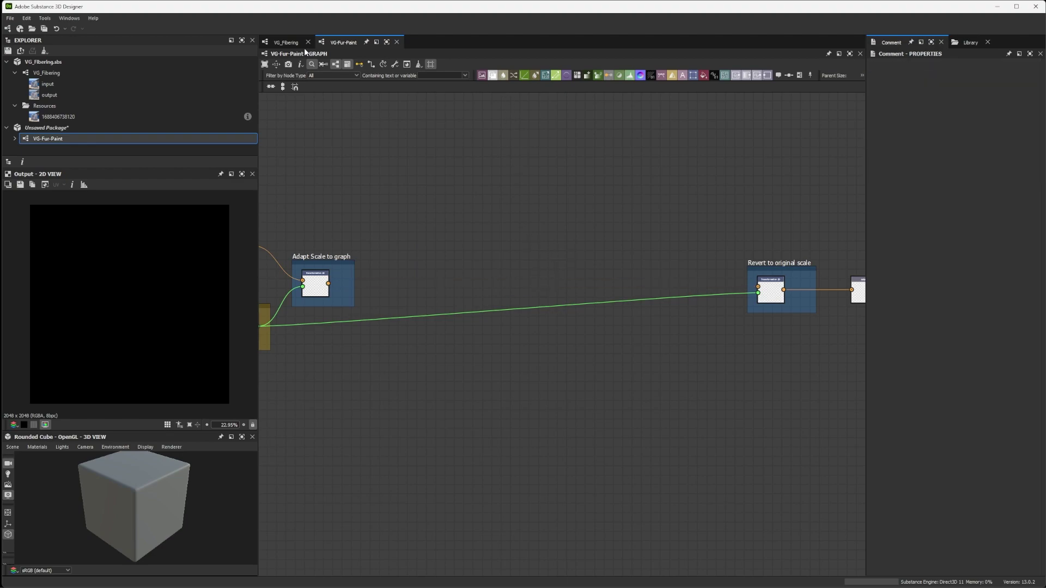
left_click_drag(294, 42, 6, 43)
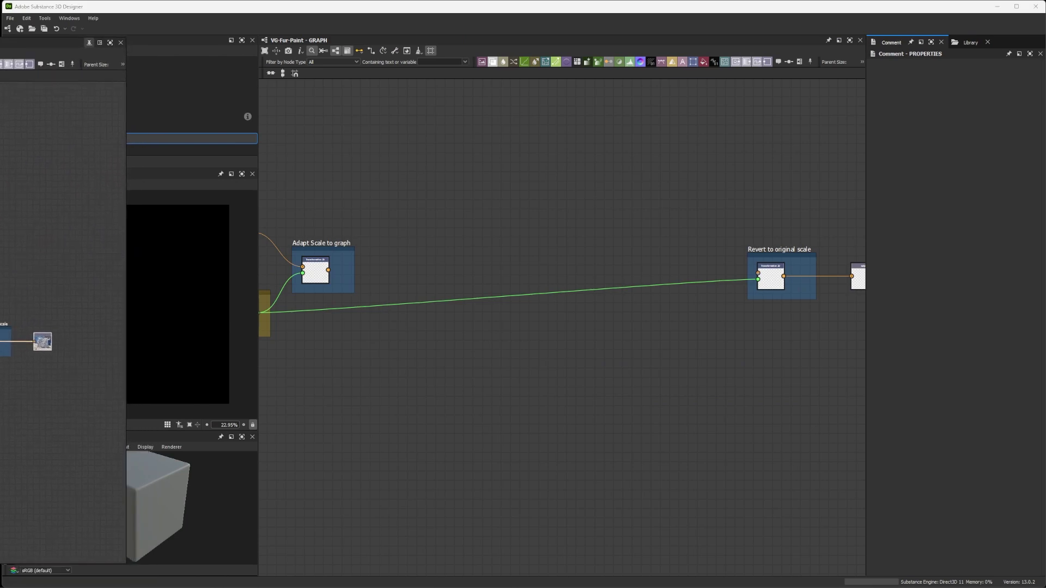
left_click_drag(126, 188, 2, 188)
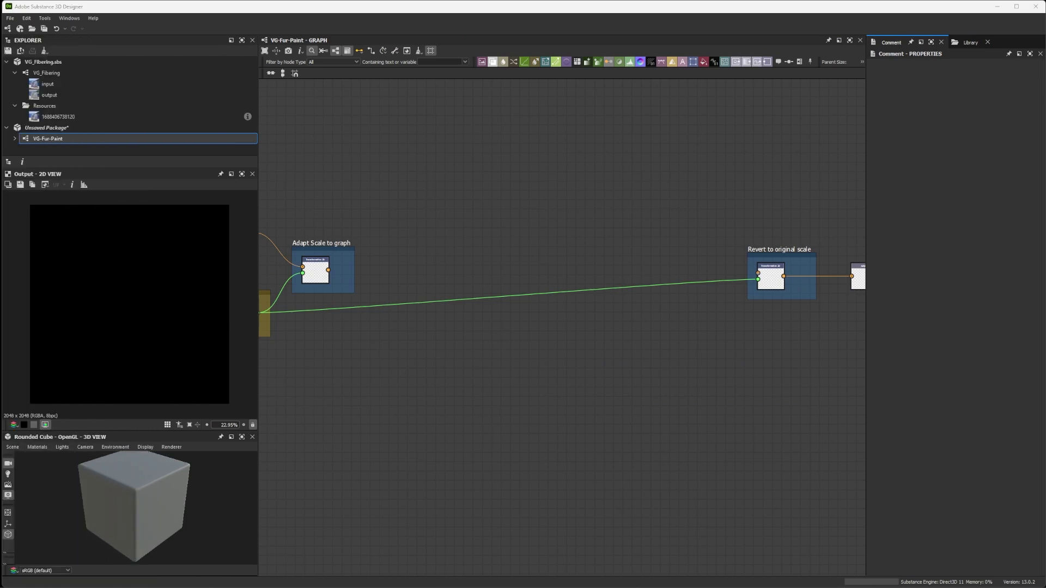
- Add a Fractal Sum Base noise node with a raised Min Level
scroll(494, 202, "up", 3)
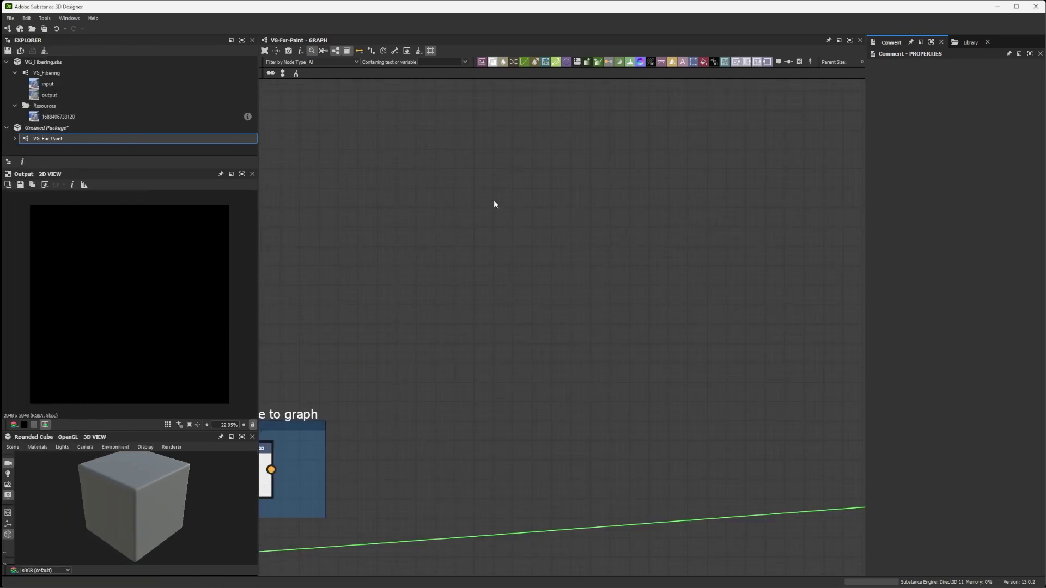
key("space")
type("fractal")
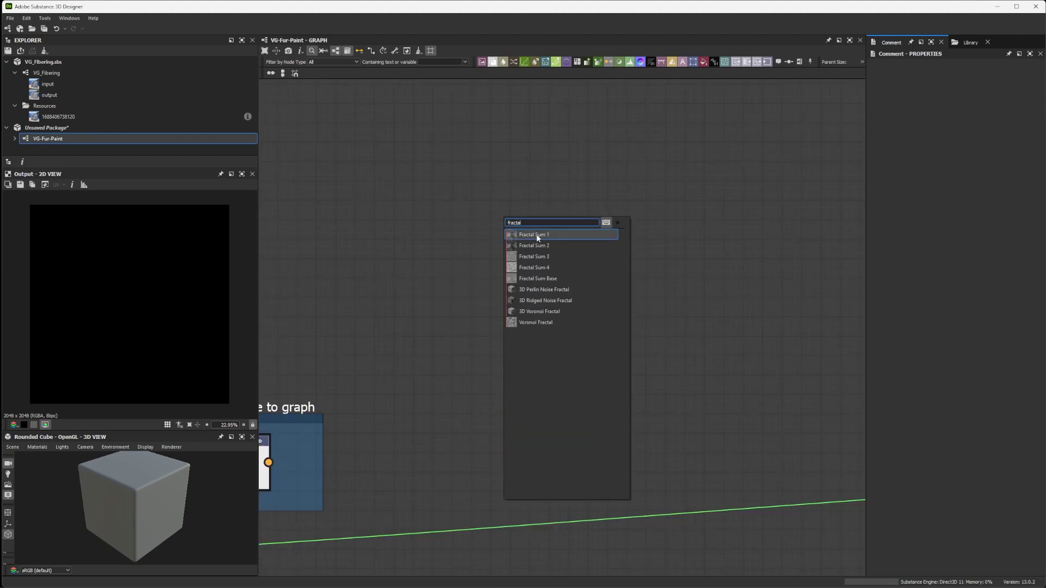
left_click(535, 276)
scroll(502, 231, "up", 2)
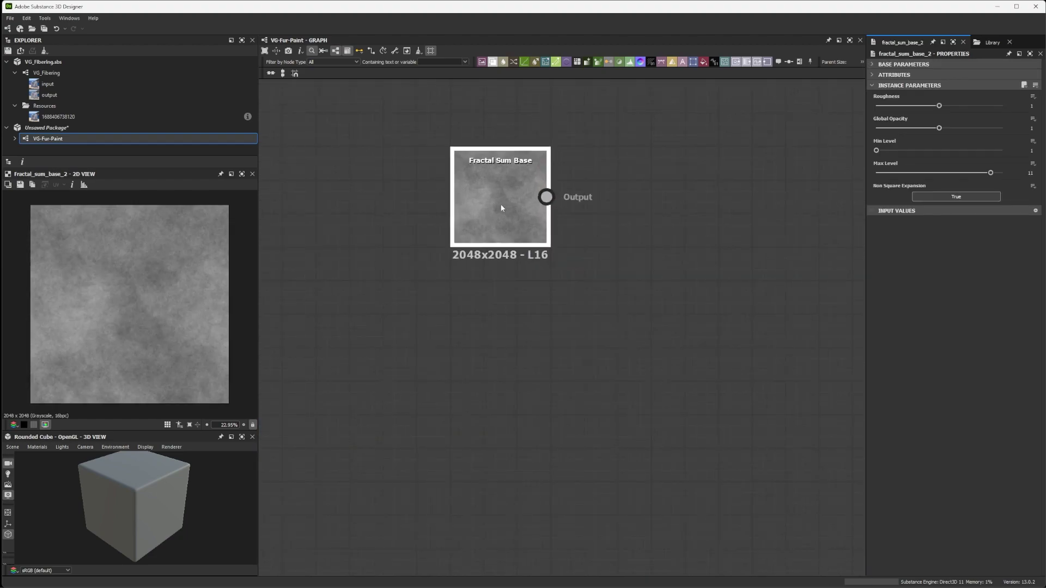
left_click_drag(497, 198, 495, 245)
scroll(495, 245, "up", 1)
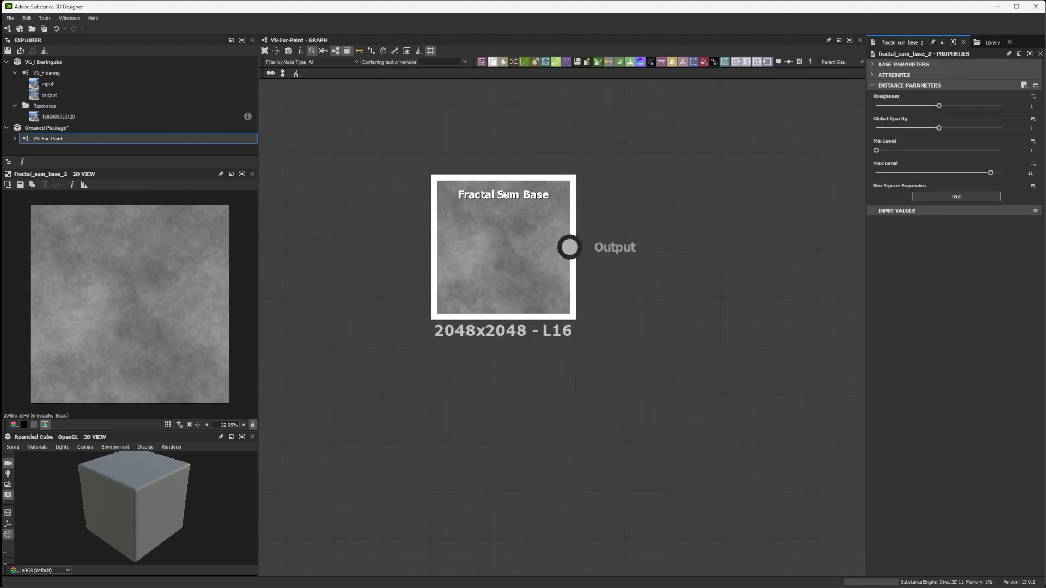
mouse_move(877, 151)
left_mouse_down()
mouse_move(959, 157)
mouse_move(942, 157)
left_mouse_up()
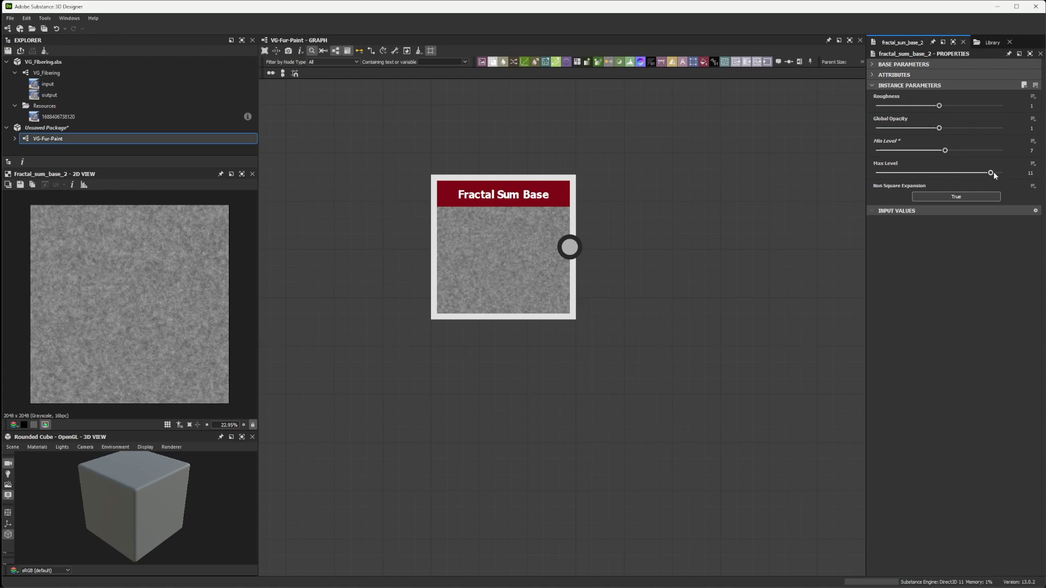
- Add an Auto Levels node fed by the Fractal Sum Base output
key("space")
type("auto")
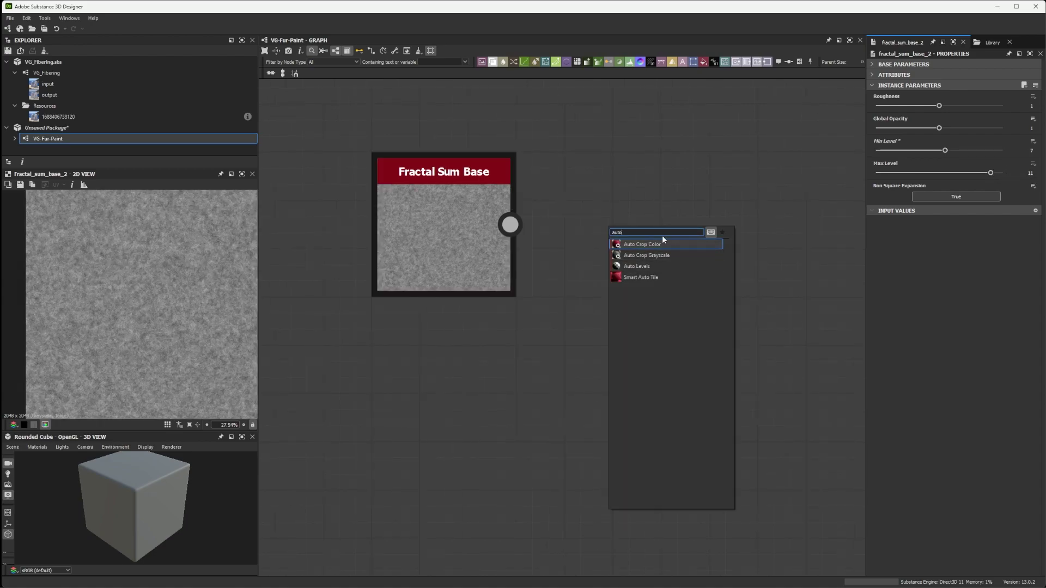
left_click(658, 267)
left_click_drag(510, 225, 619, 225)
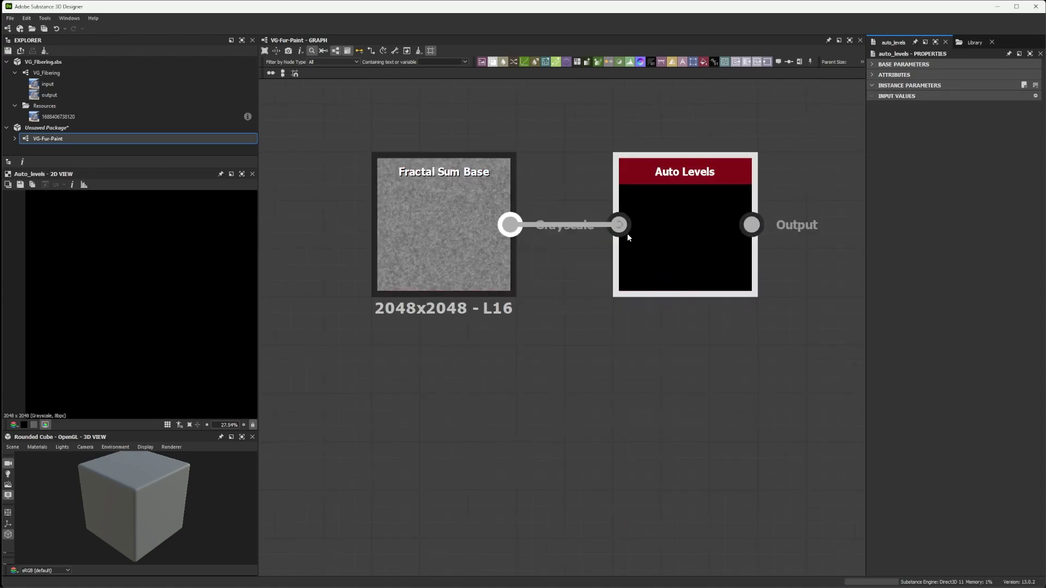
scroll(525, 325, "down", 5)
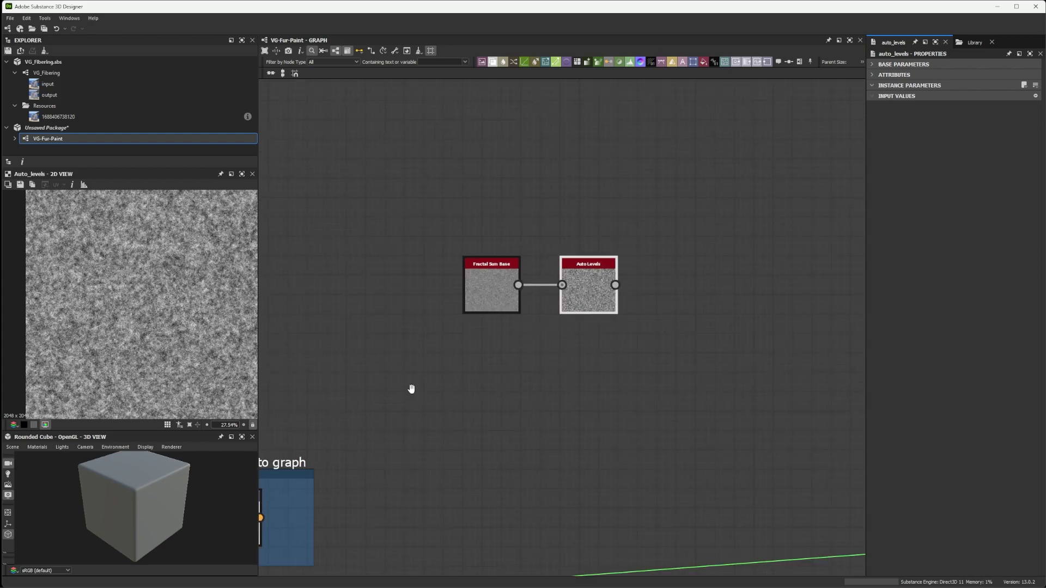
middle_click_drag(411, 390, 593, 268)
scroll(509, 278, "up", 4)
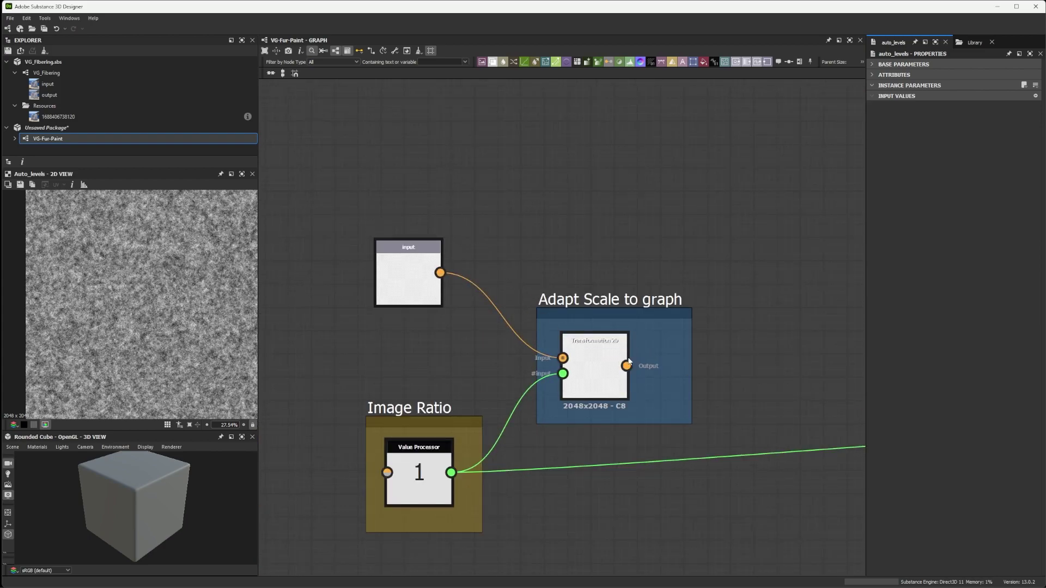
- Copy the Resources folder into Unsaved Package and load the bag photo into the input node
middle_click_drag(797, 237, 737, 227)
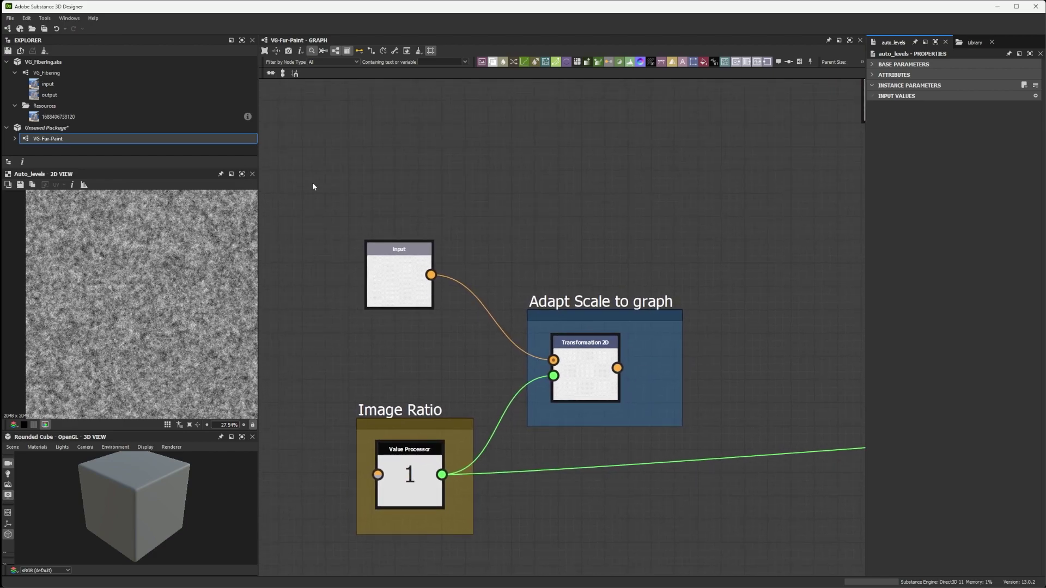
left_click(52, 107)
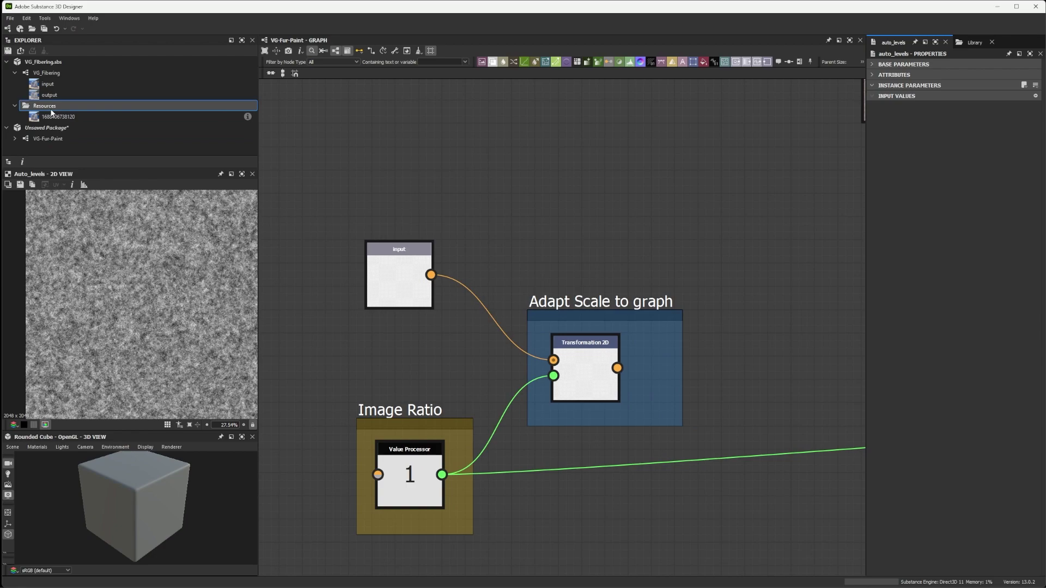
left_click_drag(52, 111, 55, 129)
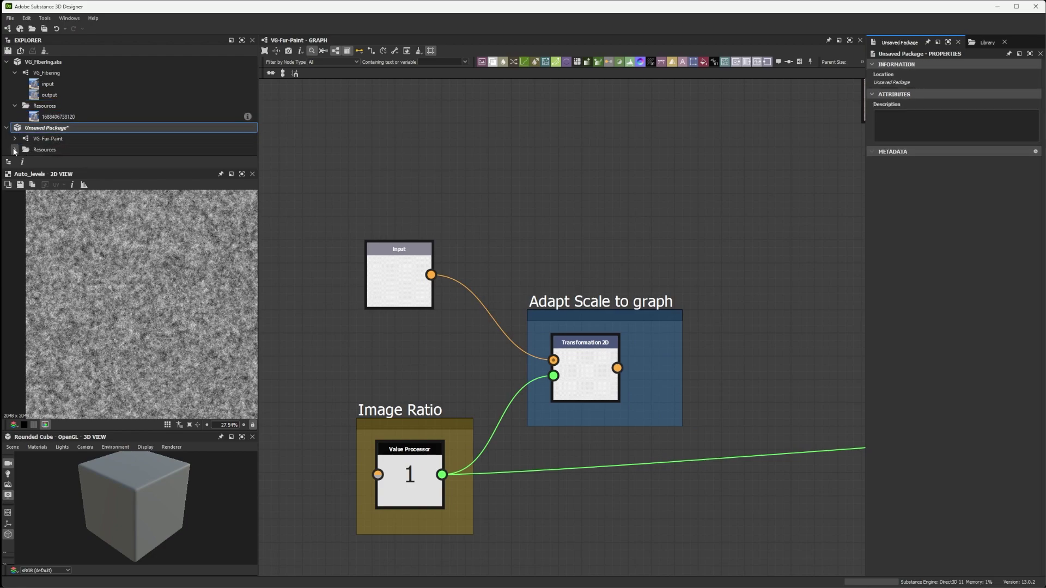
double_click(33, 150)
left_click_drag(64, 151, 393, 269)
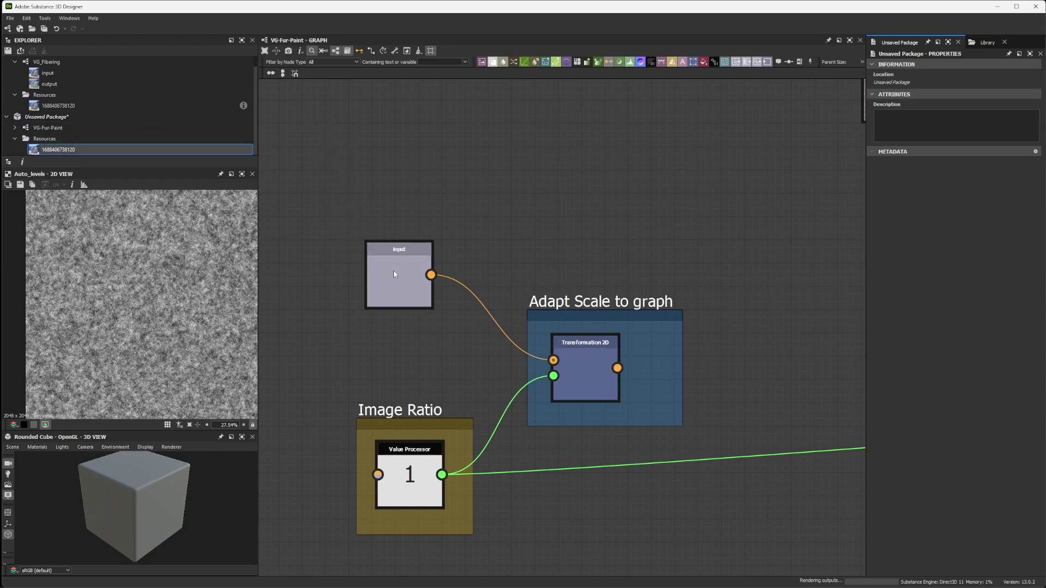
left_click(586, 377)
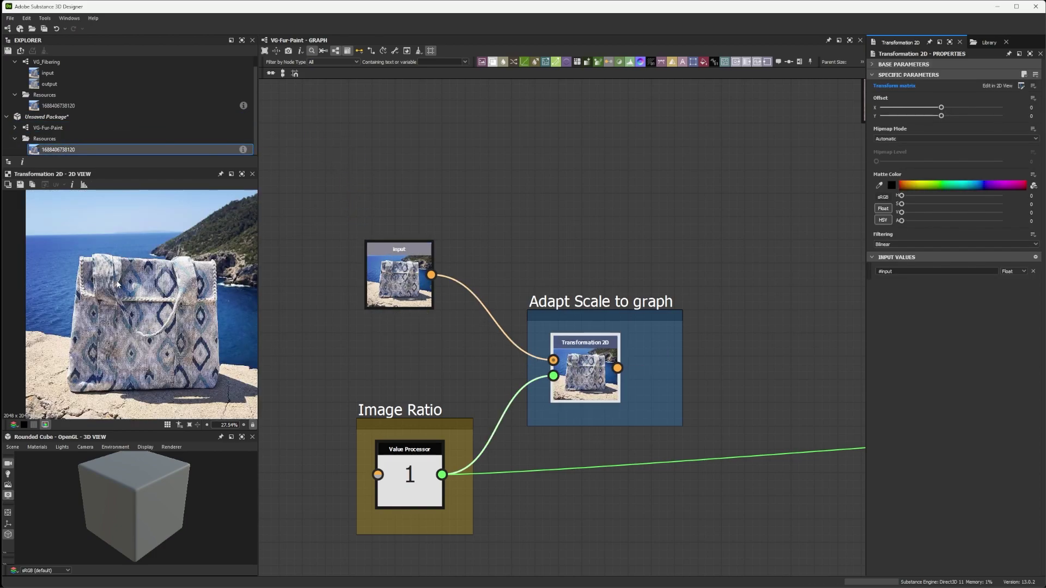
scroll(632, 218, "down", 2)
middle_click_drag(626, 225, 539, 245)
scroll(538, 244, "down", 1)
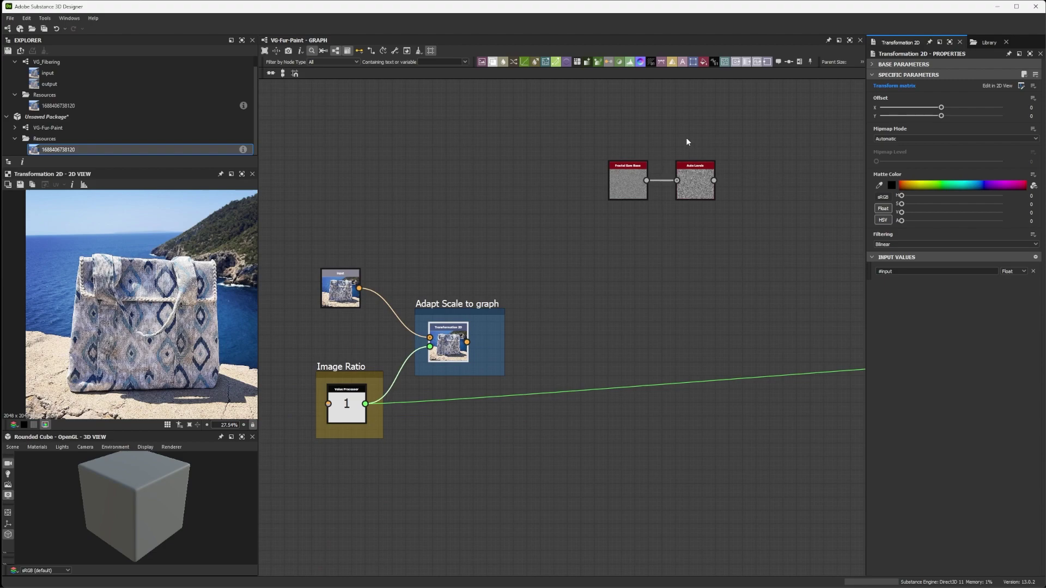
- Add a Blend node taking the Transformation 2D photo as Foreground, with the noise nodes below it
key("space")
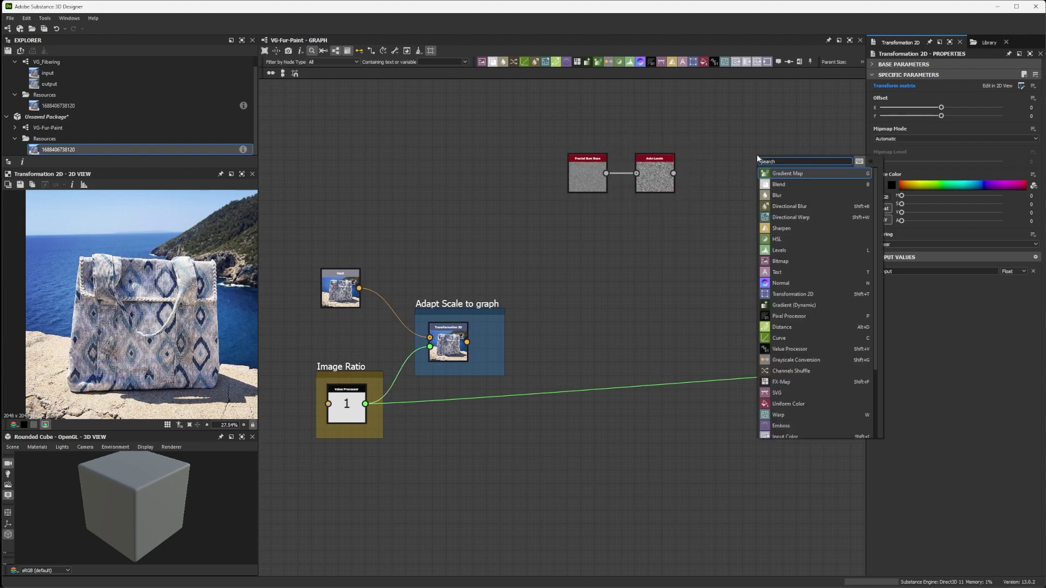
type("blend")
left_click(788, 174)
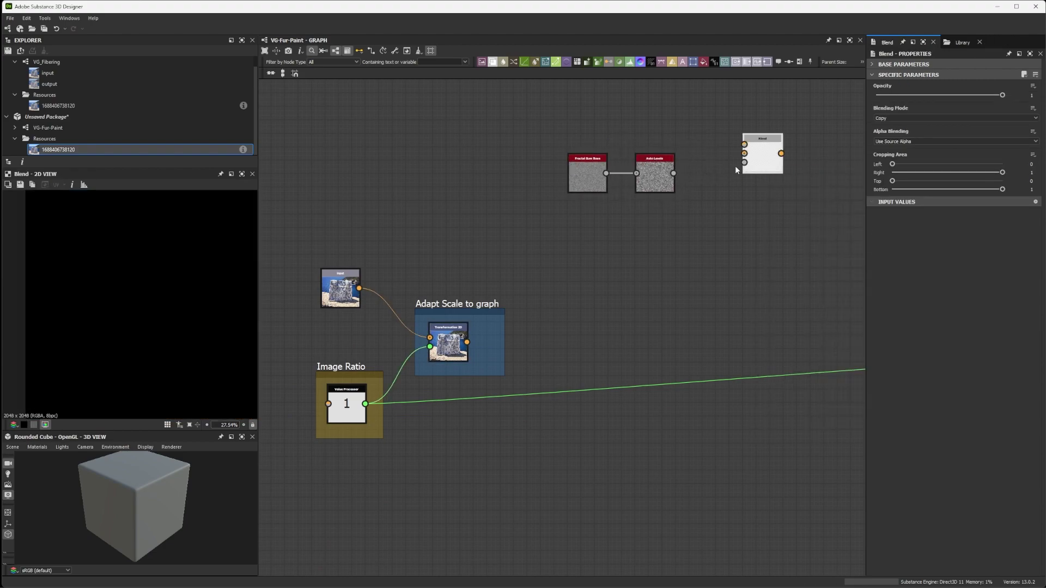
left_click_drag(749, 164, 743, 204)
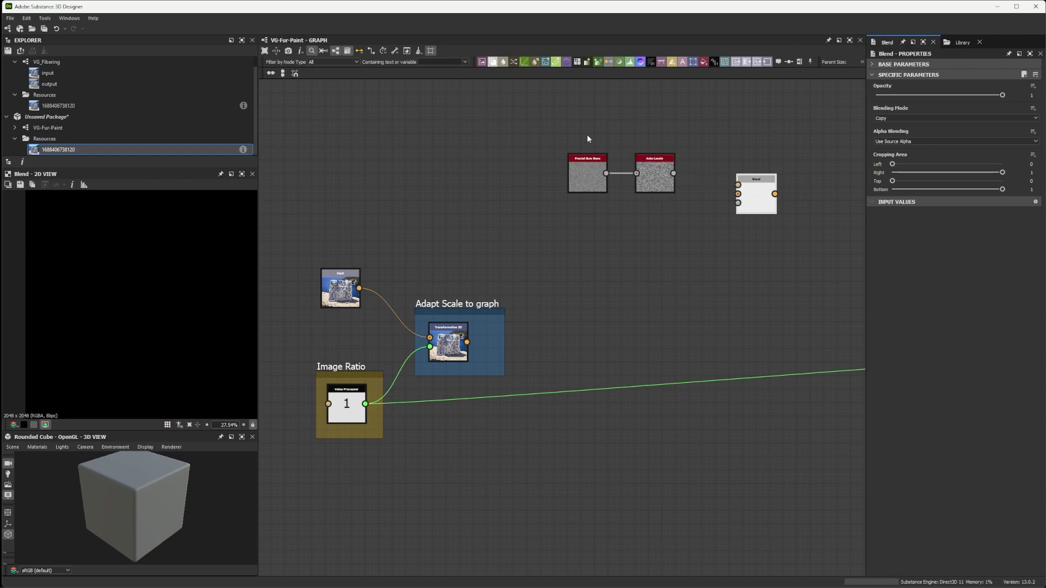
left_click(596, 175)
left_click(653, 174, "shift")
mouse_move(678, 165)
left_mouse_down()
mouse_move(705, 253)
mouse_move(738, 202)
left_mouse_up()
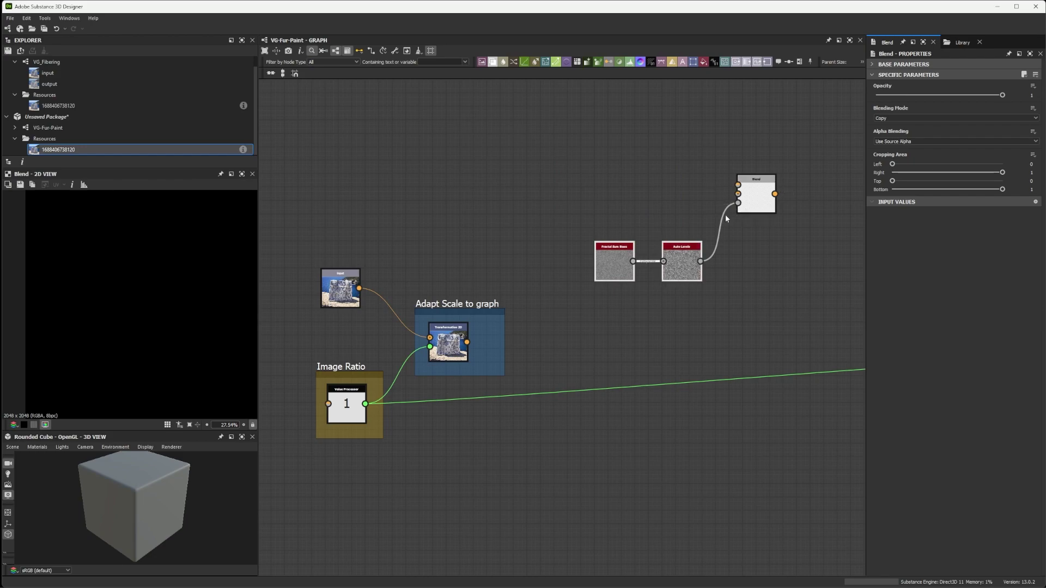
left_click_drag(468, 342, 739, 185)
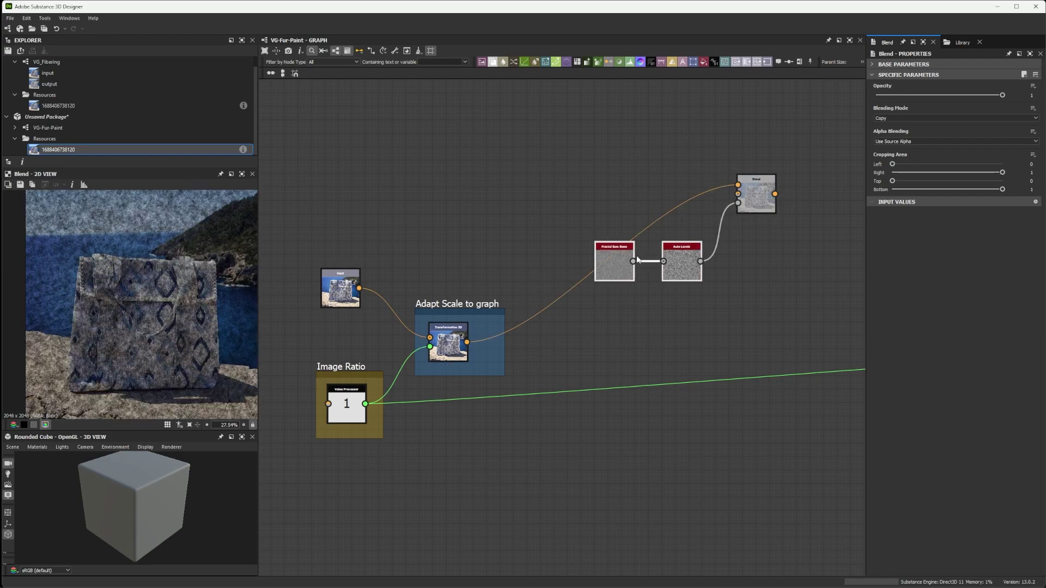
- Reroute the Blend input link through a raised dot and move the Revert and output nodes right
double_click(561, 299)
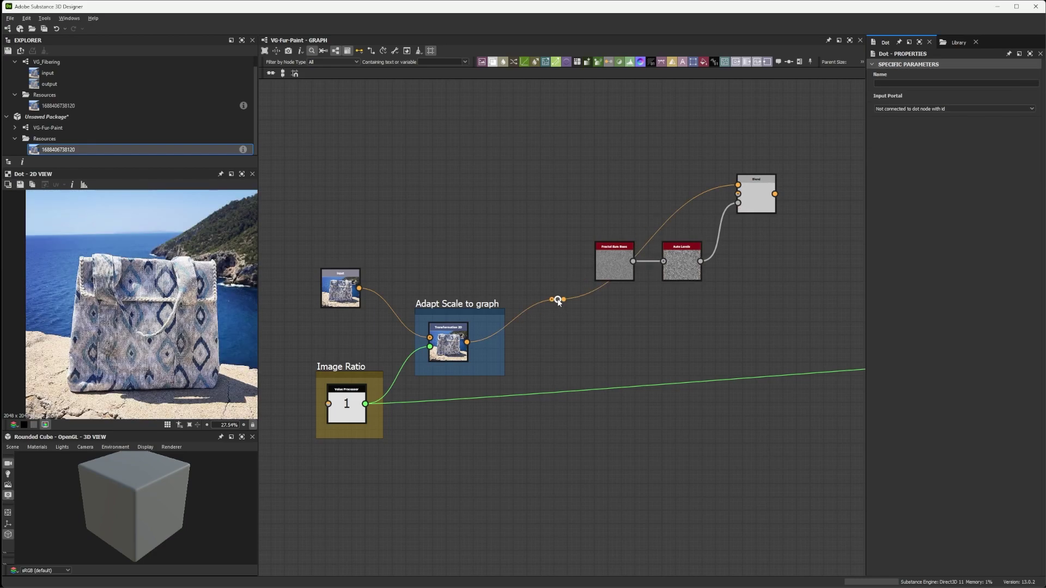
left_click_drag(560, 299, 583, 190)
left_click(760, 199)
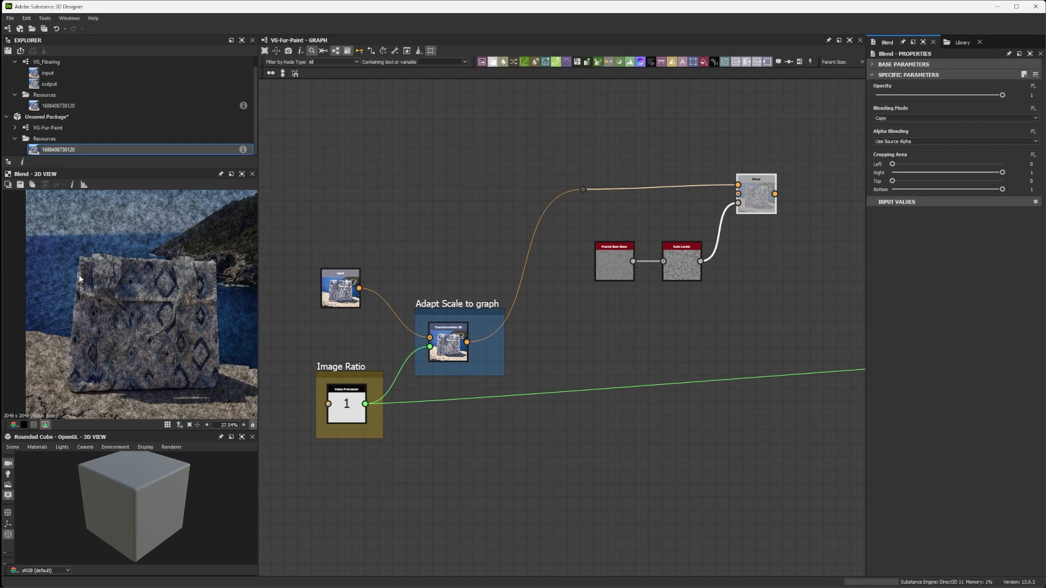
scroll(469, 257, "down", 4)
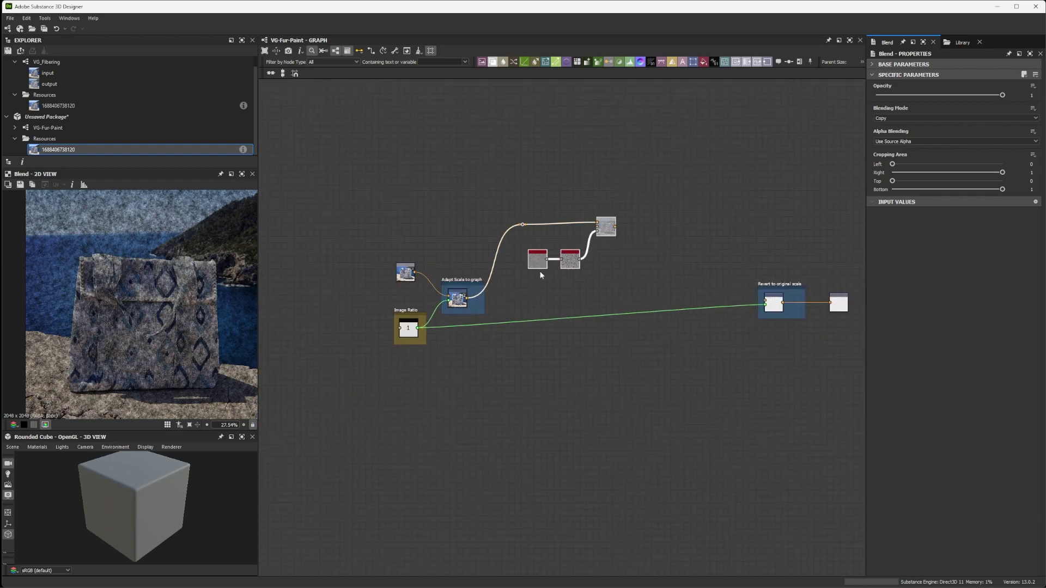
middle_click_drag(757, 279, 638, 261)
left_click_drag(608, 233, 783, 345)
left_click_drag(678, 300, 711, 331)
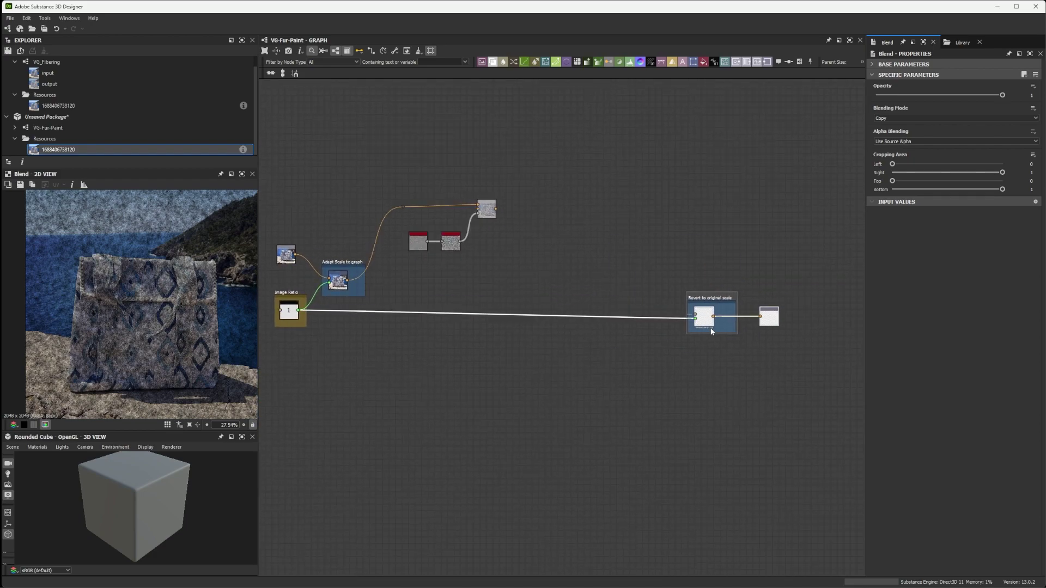
scroll(564, 216, "up", 4)
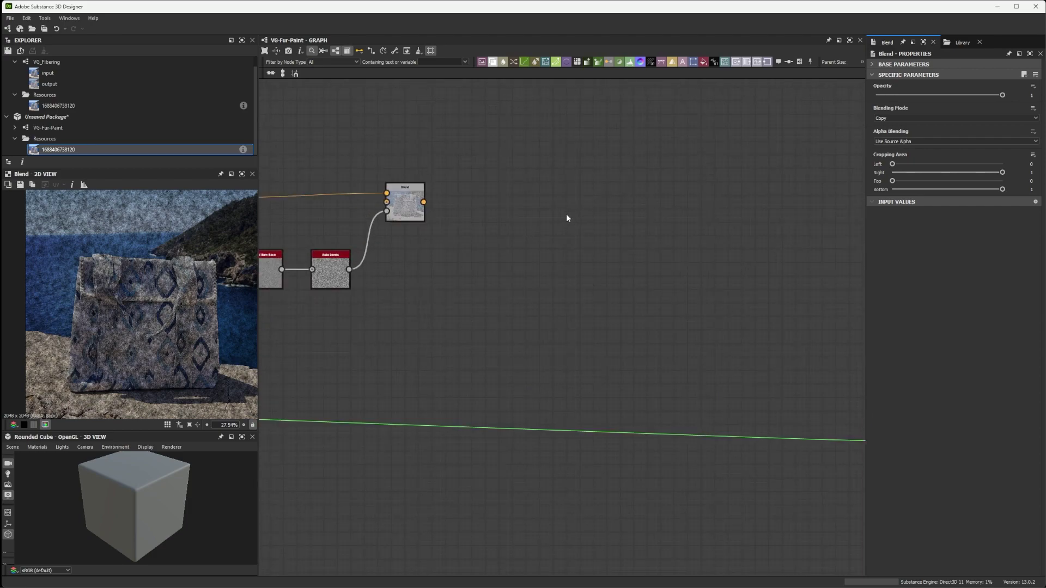
- Add a Non Uniform Dir. Warp Color node fed by the Blend output
key("space")
type("non")
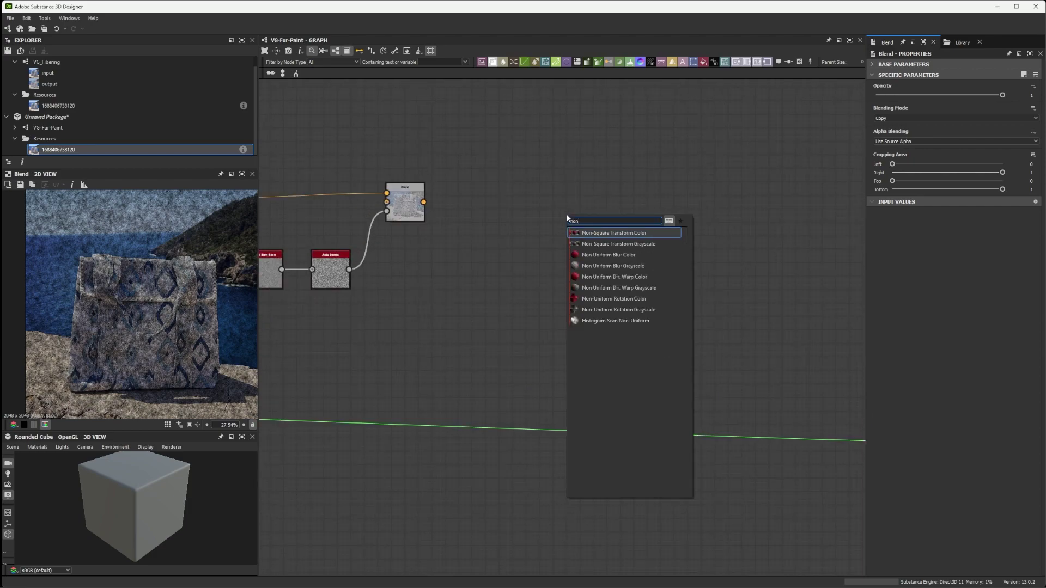
left_click(599, 278)
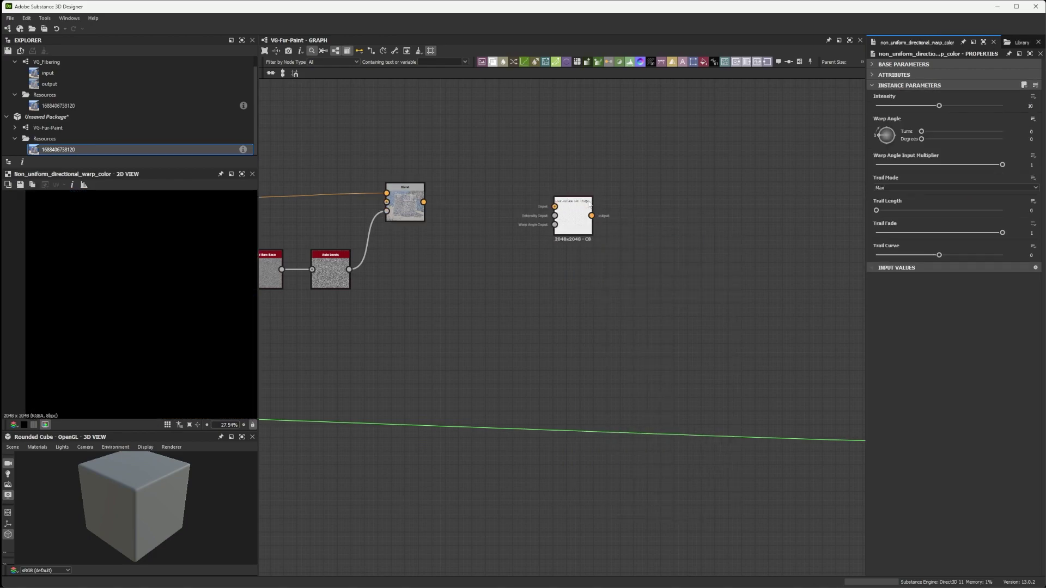
left_click_drag(589, 204, 609, 225)
left_click_drag(423, 202, 575, 227)
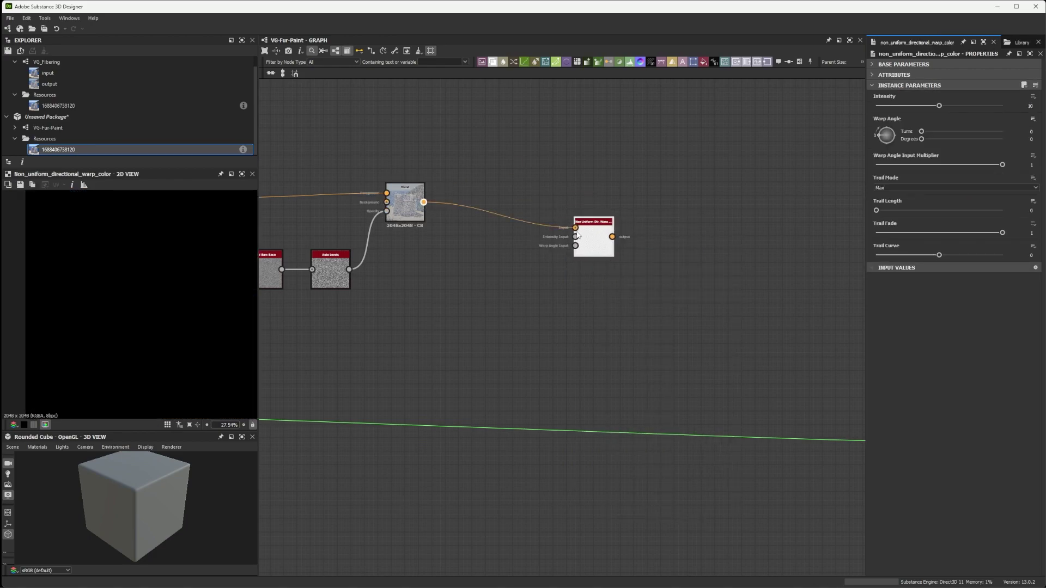
middle_click_drag(523, 247, 608, 217)
- Connect the Auto Levels noise to the warp's Intensity Input and set Intensity to 11.27
scroll(607, 217, "up", 2)
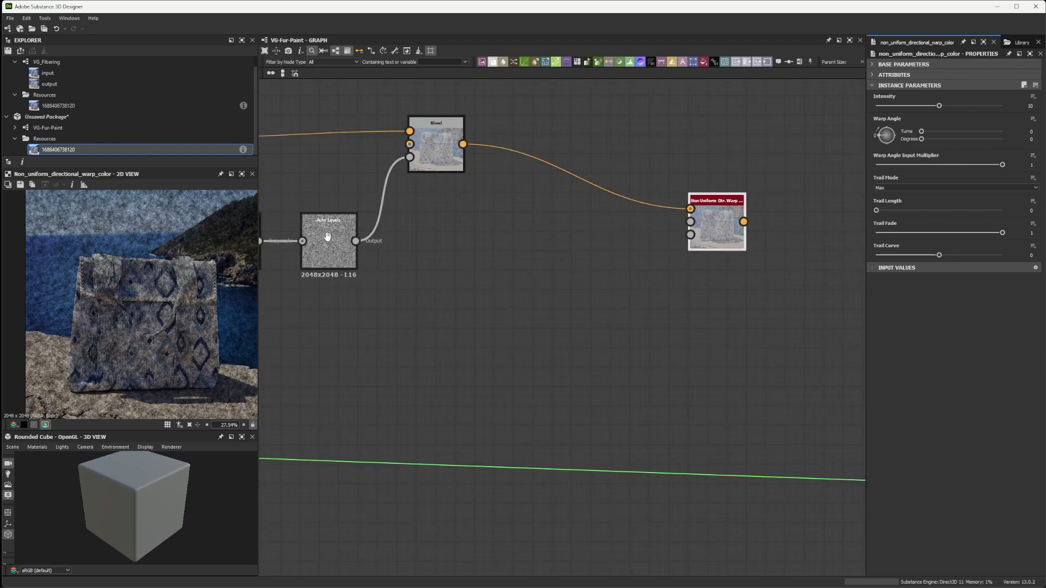
middle_click_drag(267, 238, 325, 222)
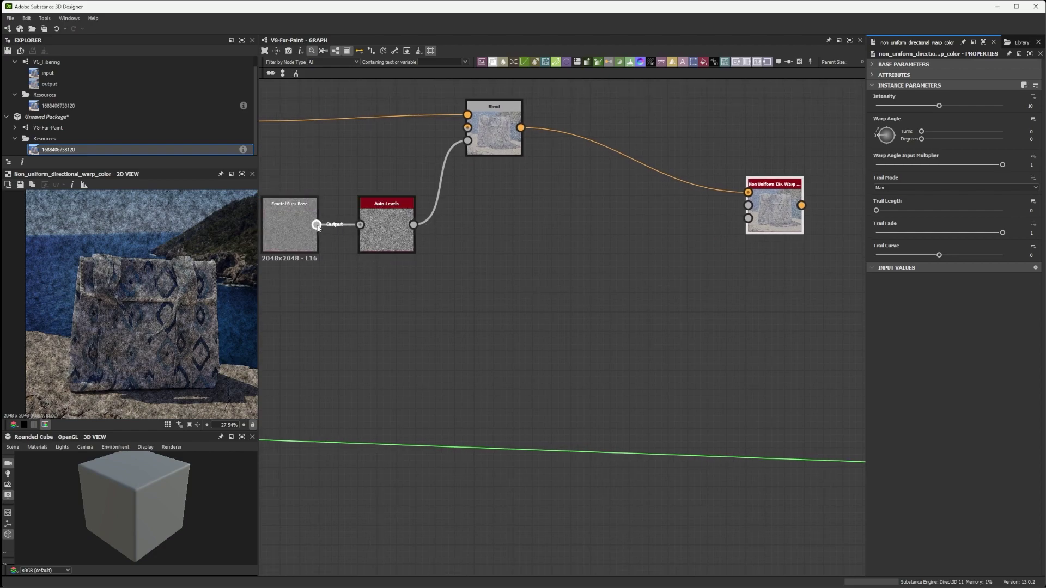
mouse_move(316, 224)
left_mouse_down()
mouse_move(437, 240)
mouse_move(747, 206)
left_mouse_up()
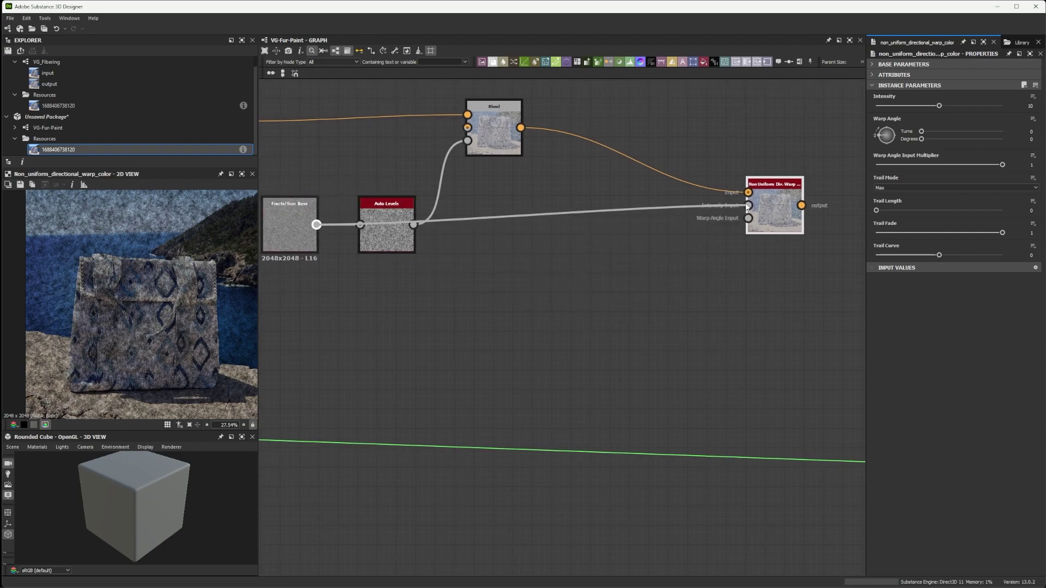
scroll(110, 274, "up", 3)
scroll(110, 274, "down", 2)
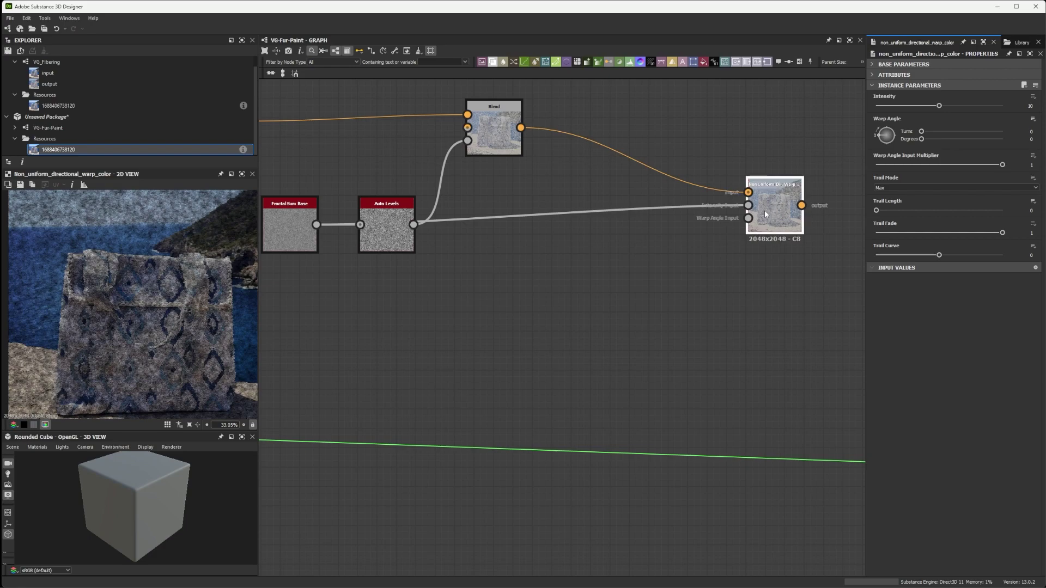
mouse_move(939, 105)
left_mouse_down()
mouse_move(923, 106)
mouse_move(947, 106)
left_mouse_up()
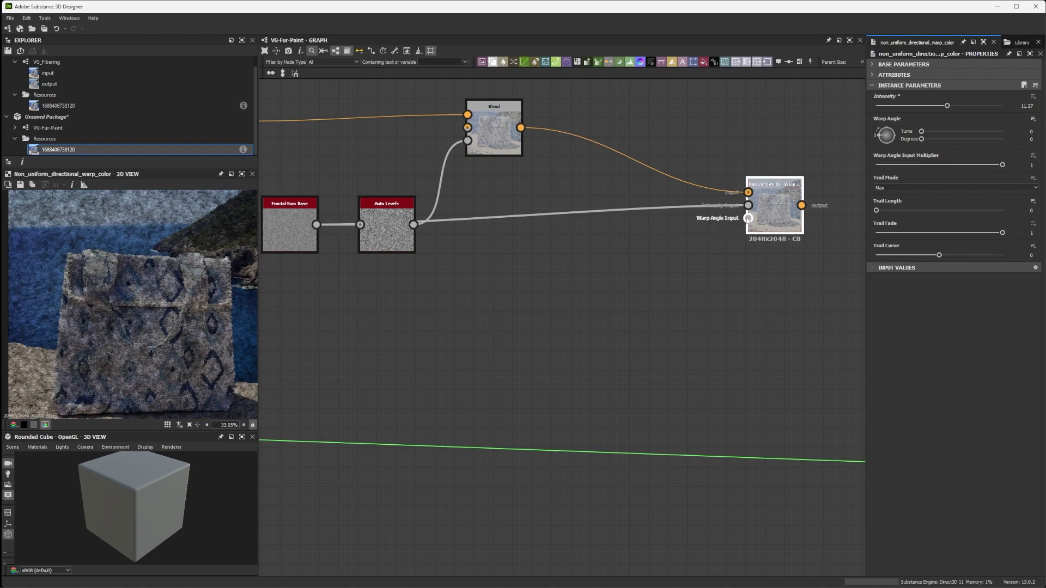
key("space")
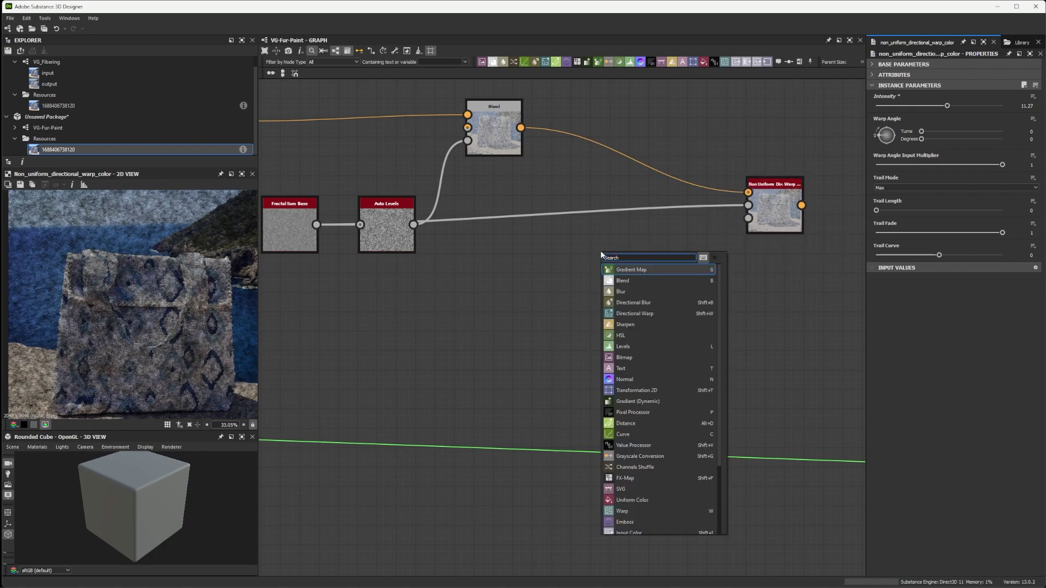
- Add a Perlin Noise with Scale 6 driving the warp's Warp Angle Input
type("perli")
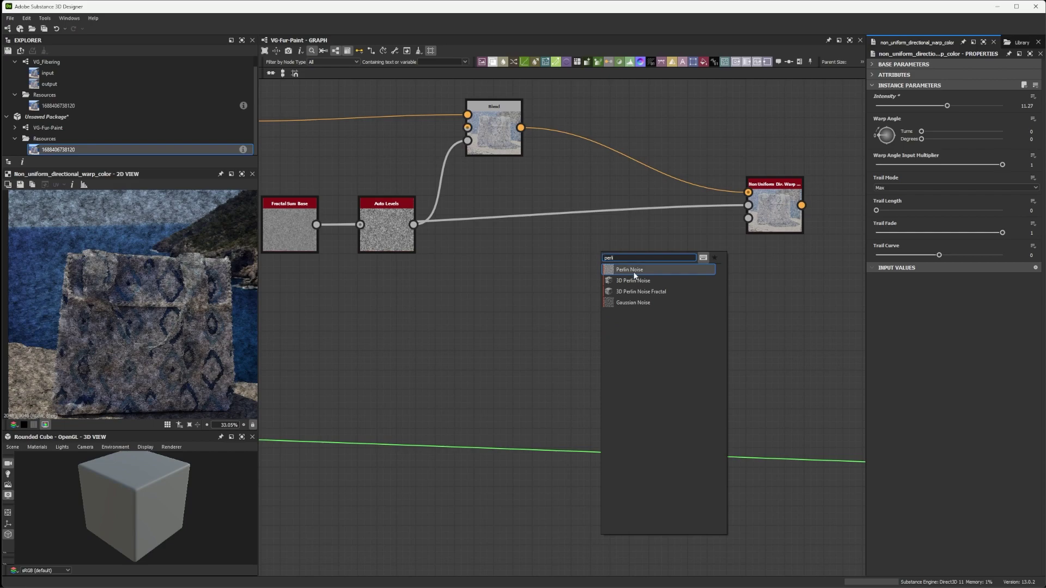
left_click(629, 270)
left_click(528, 303)
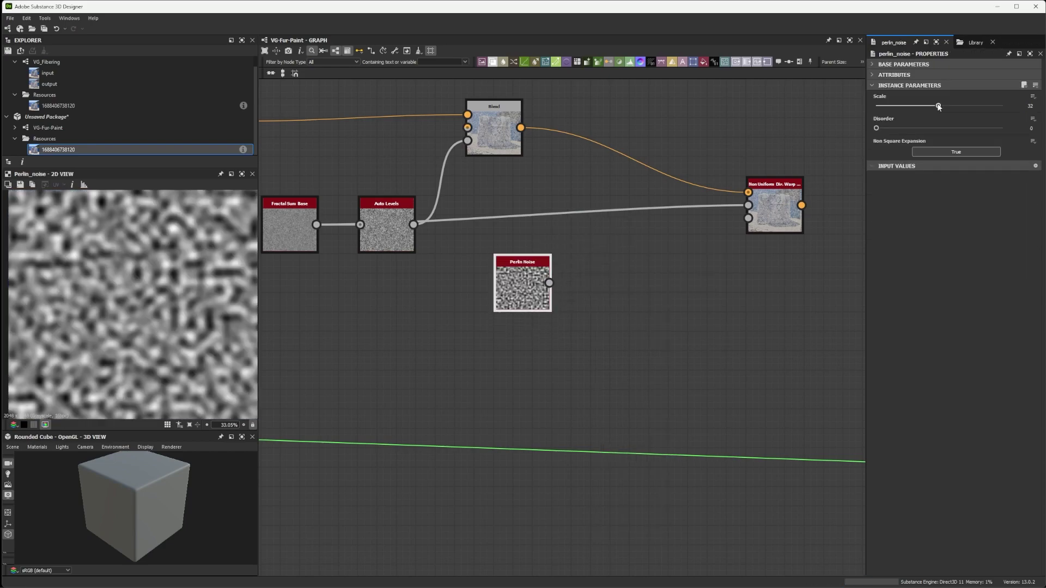
left_click_drag(939, 105, 886, 106)
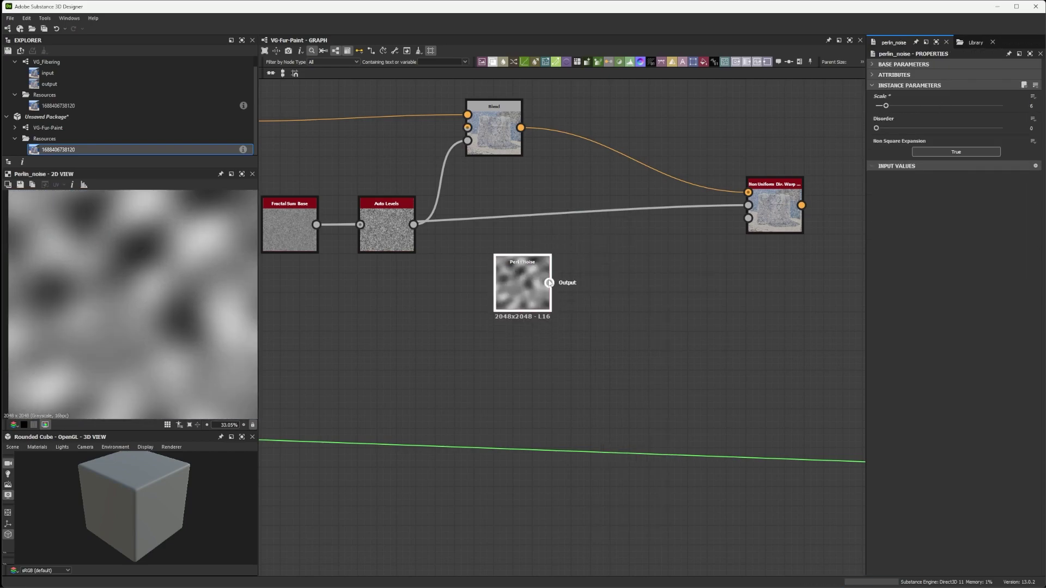
left_click_drag(549, 283, 748, 218)
double_click(769, 225)
scroll(126, 288, "up", 2)
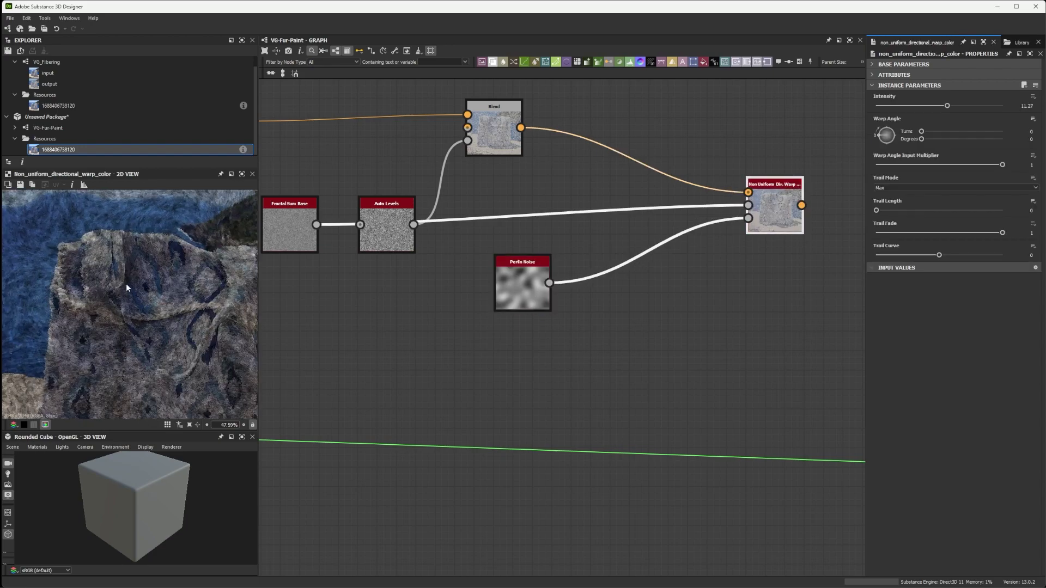
scroll(127, 287, "down", 1)
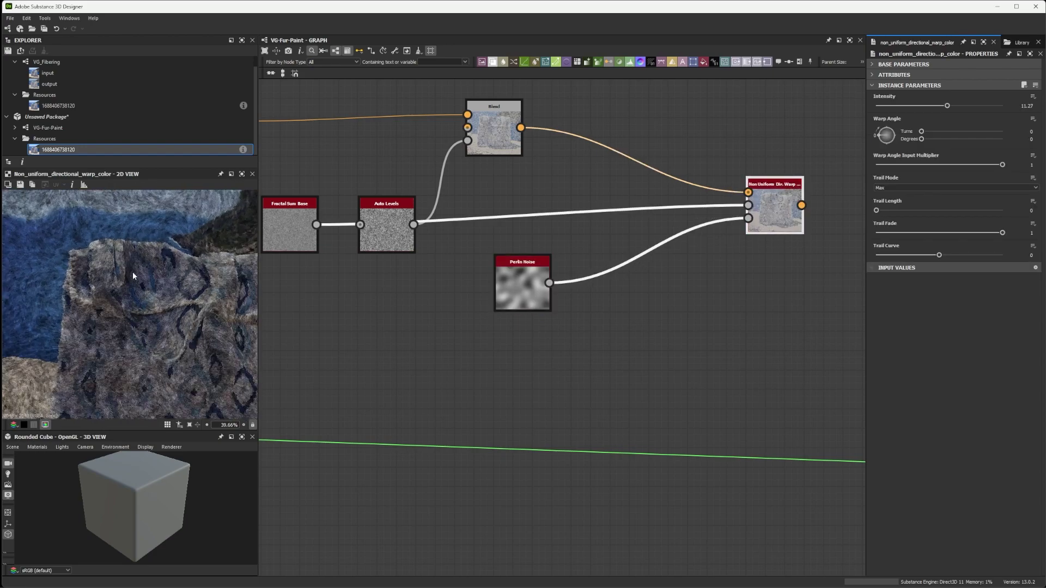
- Set the warp's Trail Length to 5 and recentre the fur preview on the bag
middle_click_drag(698, 281, 656, 264)
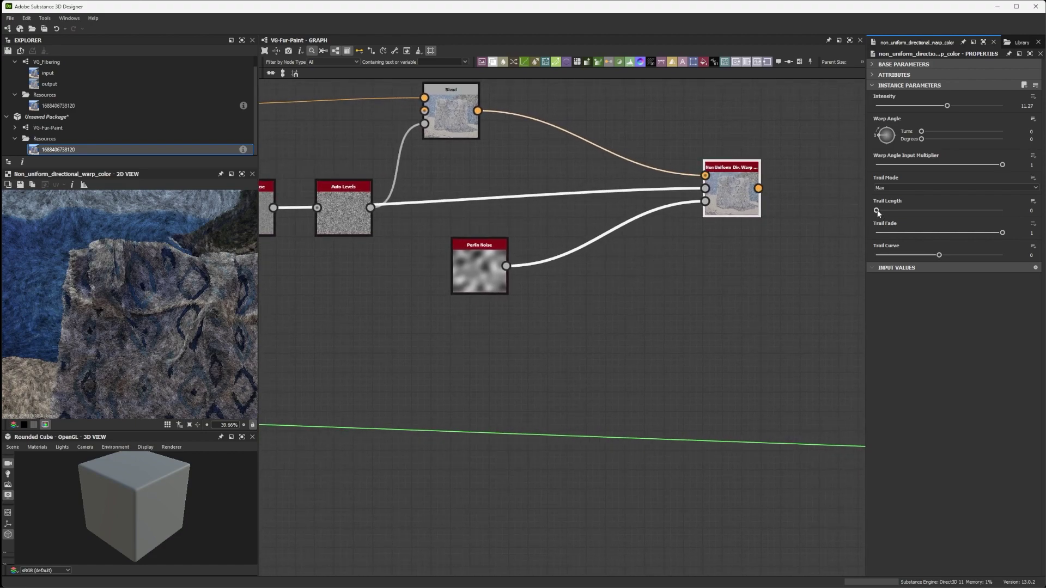
left_click_drag(877, 210, 1003, 210)
scroll(109, 273, "up", 2)
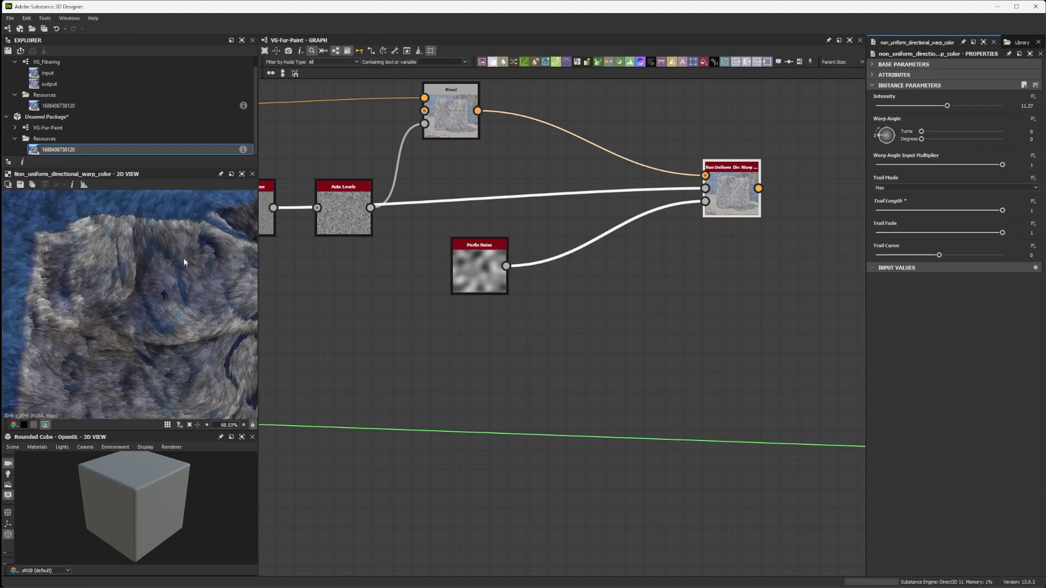
scroll(457, 266, "down", 2)
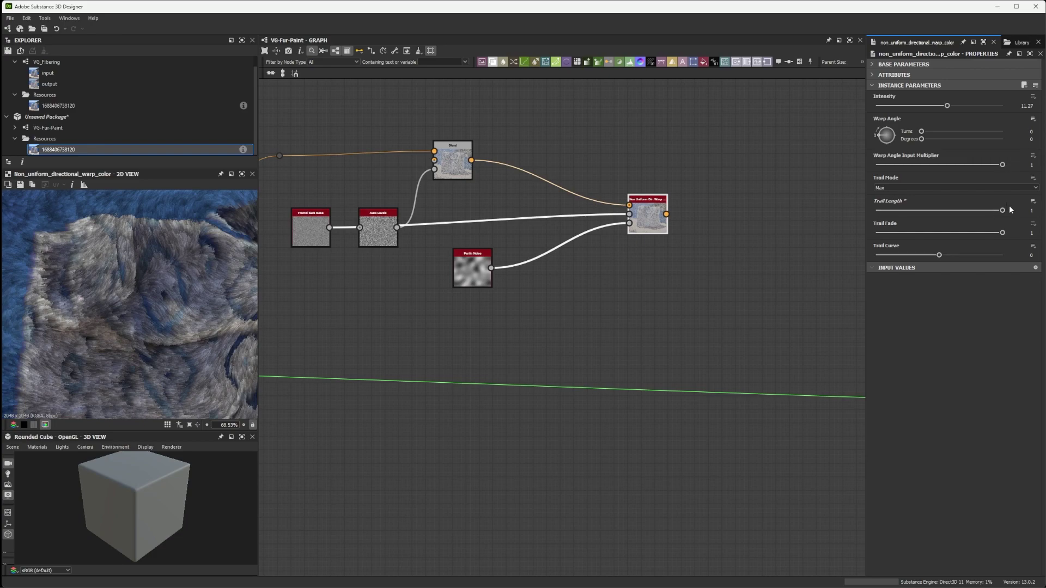
double_click(1026, 212)
type("5")
key("Return")
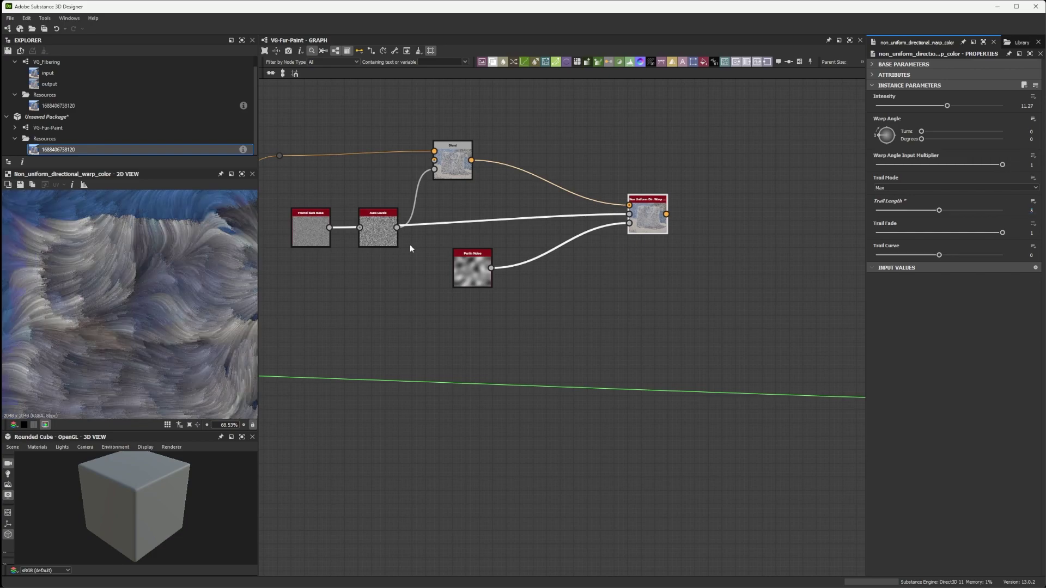
scroll(133, 299, "down", 4)
middle_click_drag(133, 300, 128, 283)
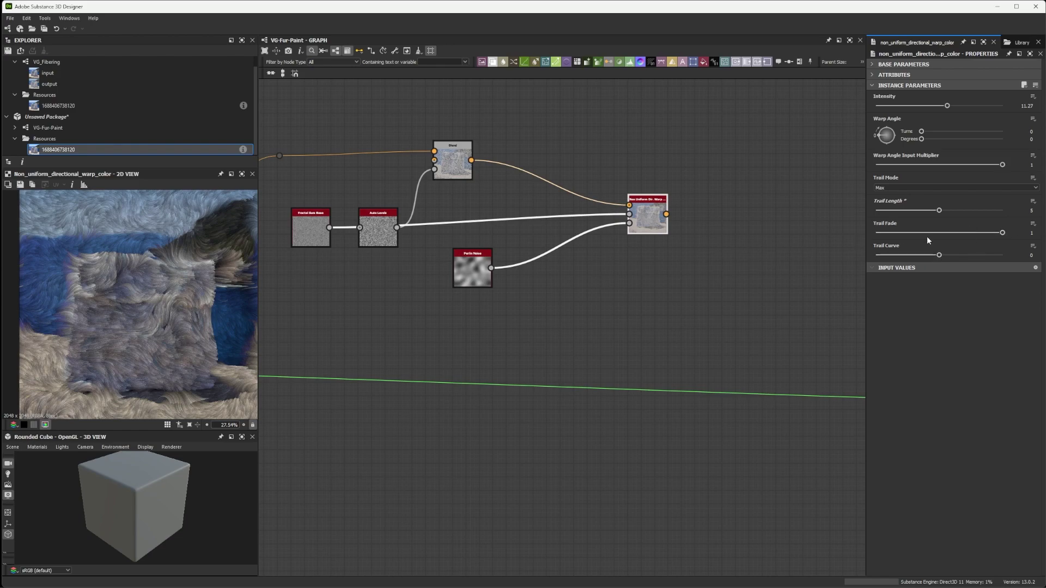
scroll(164, 245, "up", 1)
middle_click_drag(190, 281, 158, 272)
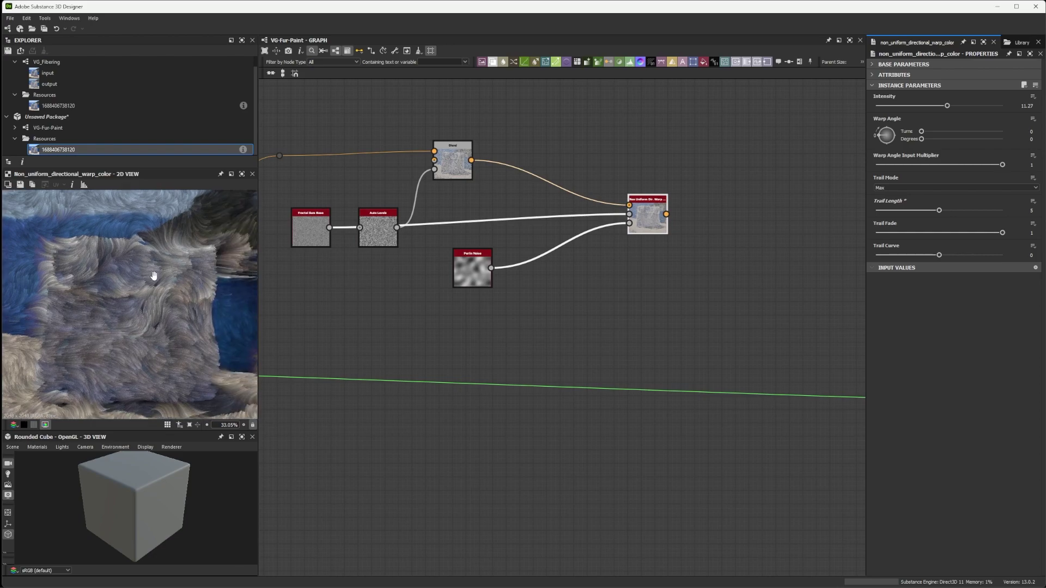
scroll(203, 274, "down", 2)
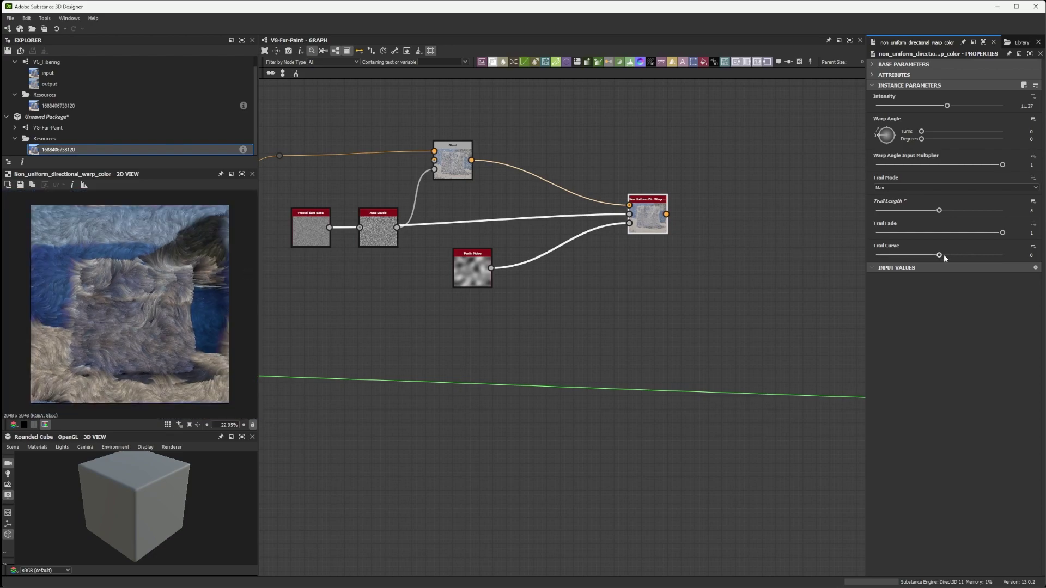
- Try Trail Curve at 1 and 0.15, then set it back to 0
left_click_drag(939, 255, 1017, 259)
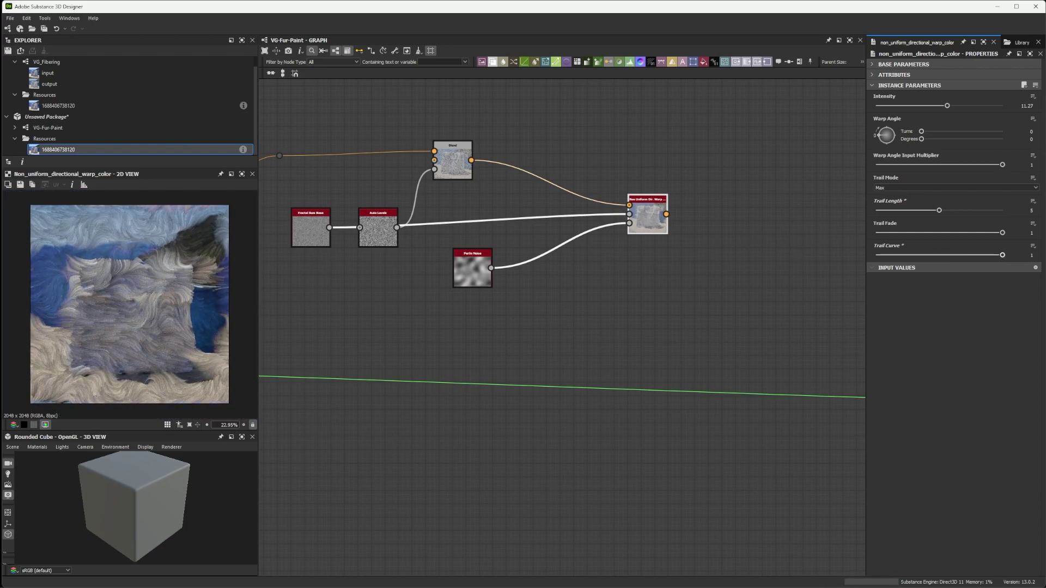
double_click(1012, 255)
type("0.15")
key("Return")
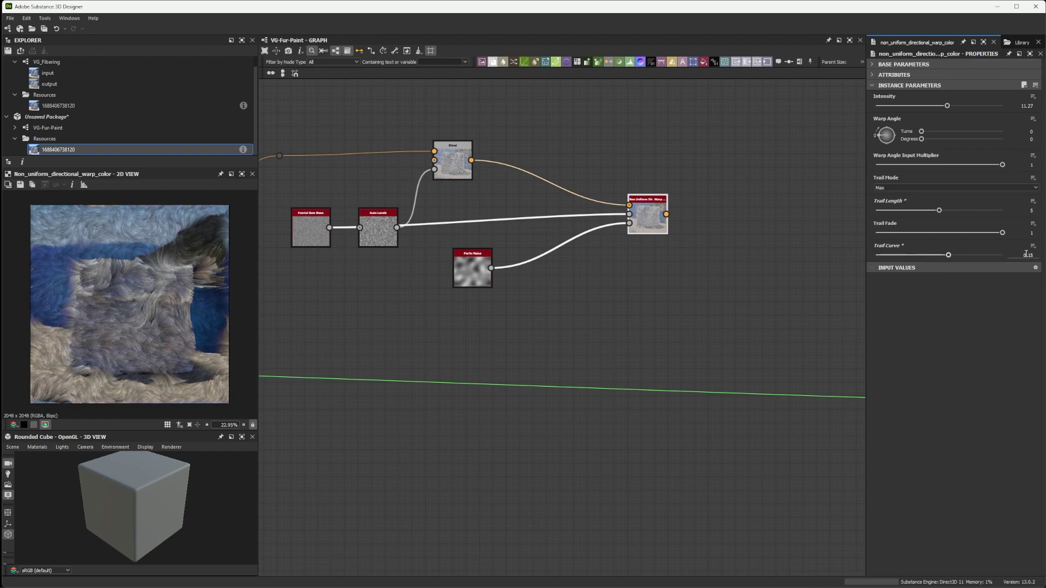
type("0")
key("Return")
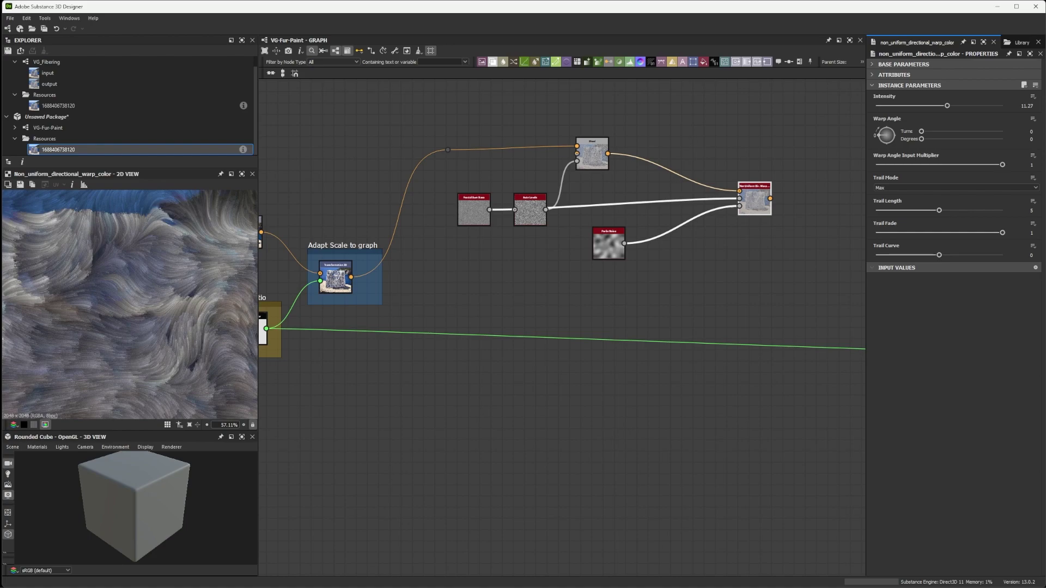
- Add a new Blend node after the Non Uniform Dir. Warp node
middle_click_drag(798, 248, 715, 253)
scroll(703, 246, "down", 3)
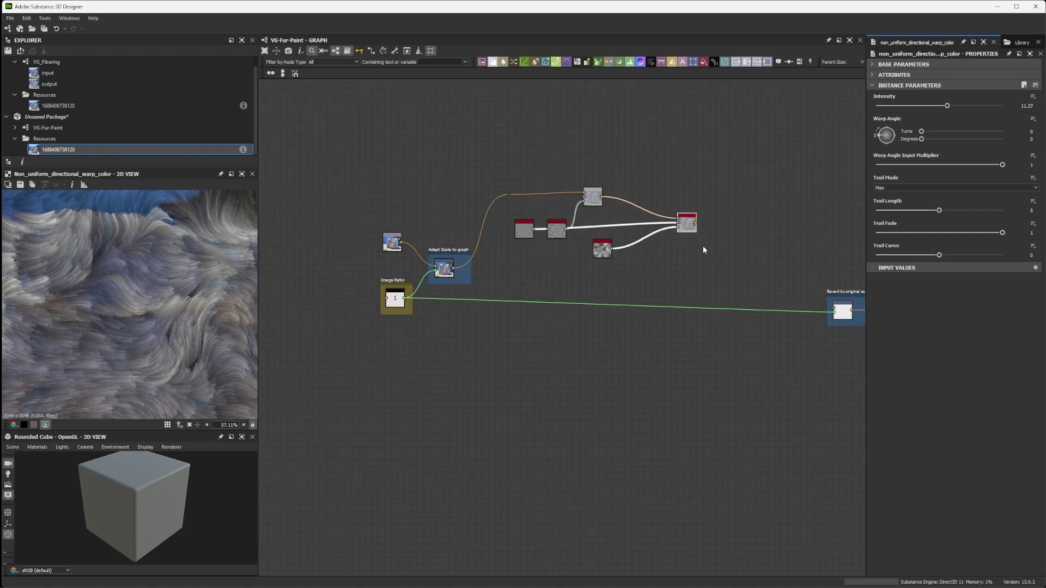
scroll(654, 234, "up", 2)
scroll(636, 229, "up", 1)
left_click(682, 270)
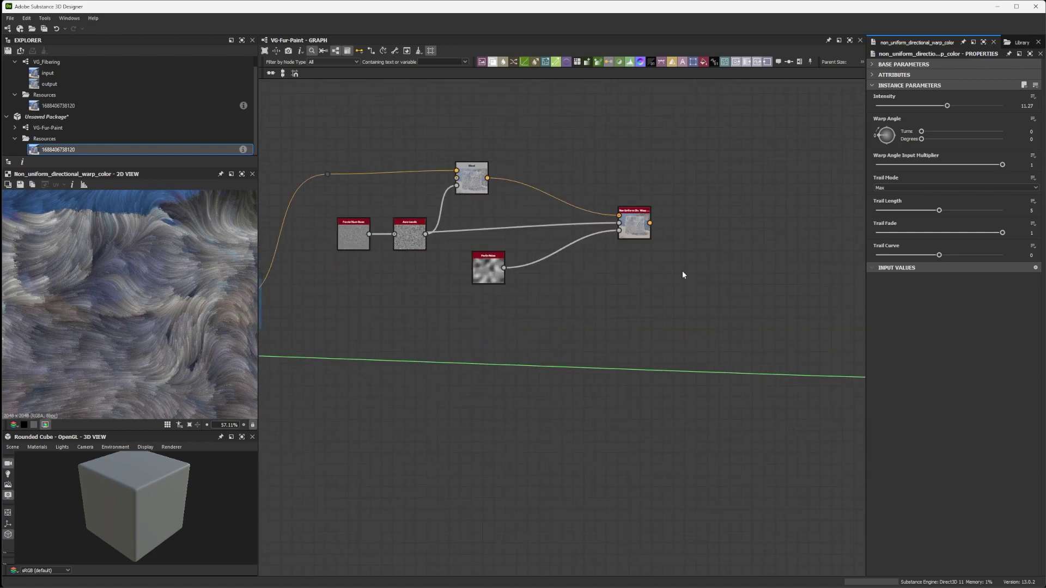
key("space")
type("blen")
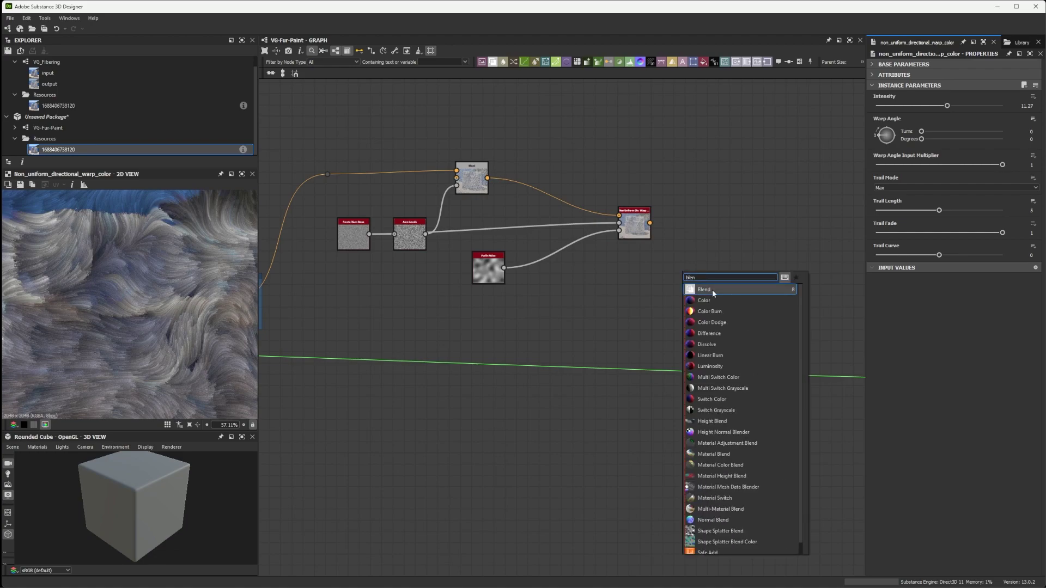
left_click(711, 289)
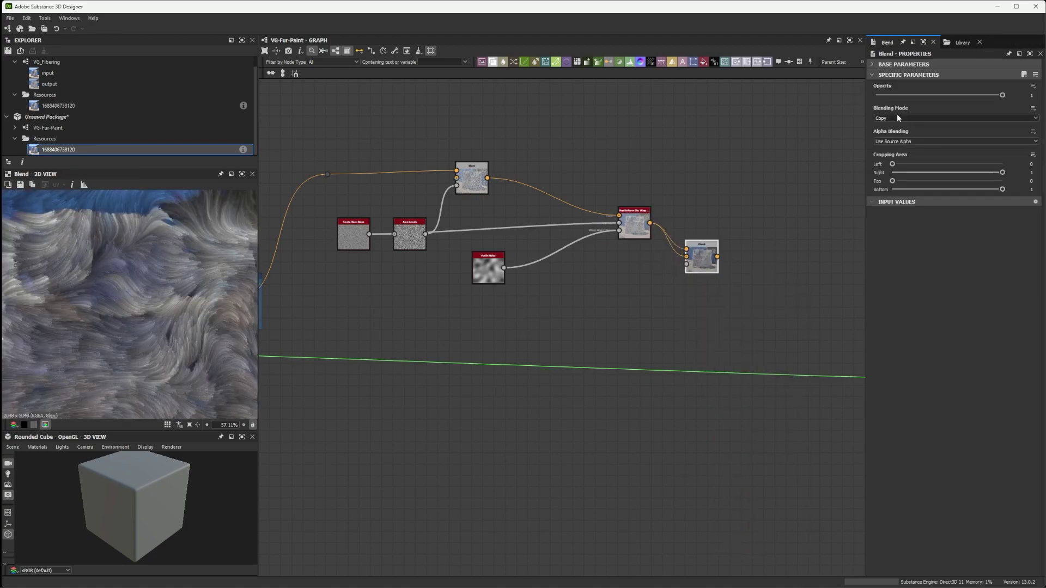
- Set the new Blend's blending mode to Screen and tidy its position
left_click(897, 117)
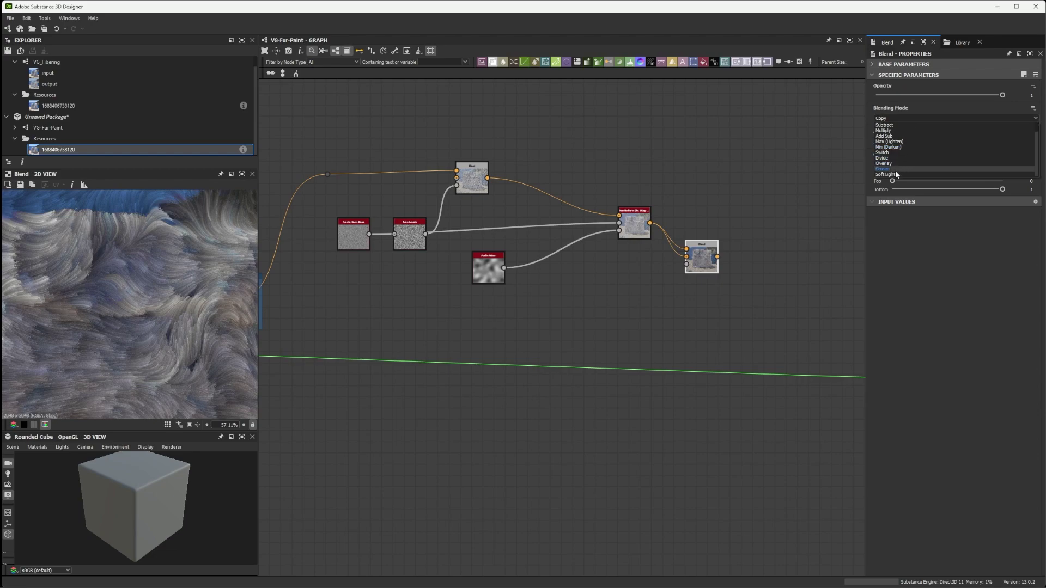
left_click(885, 174)
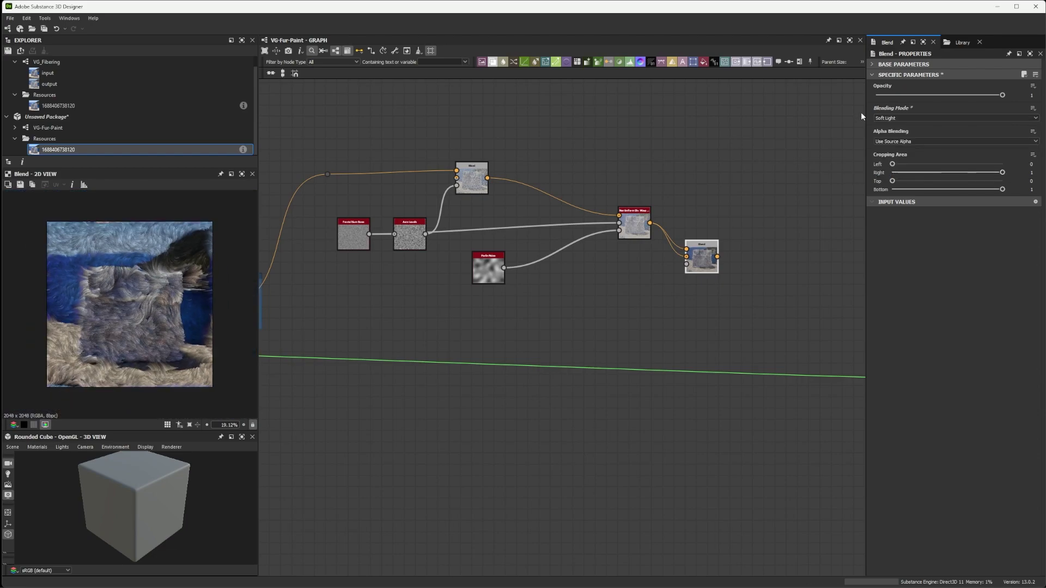
left_click(904, 119)
scroll(904, 118, "up", 1)
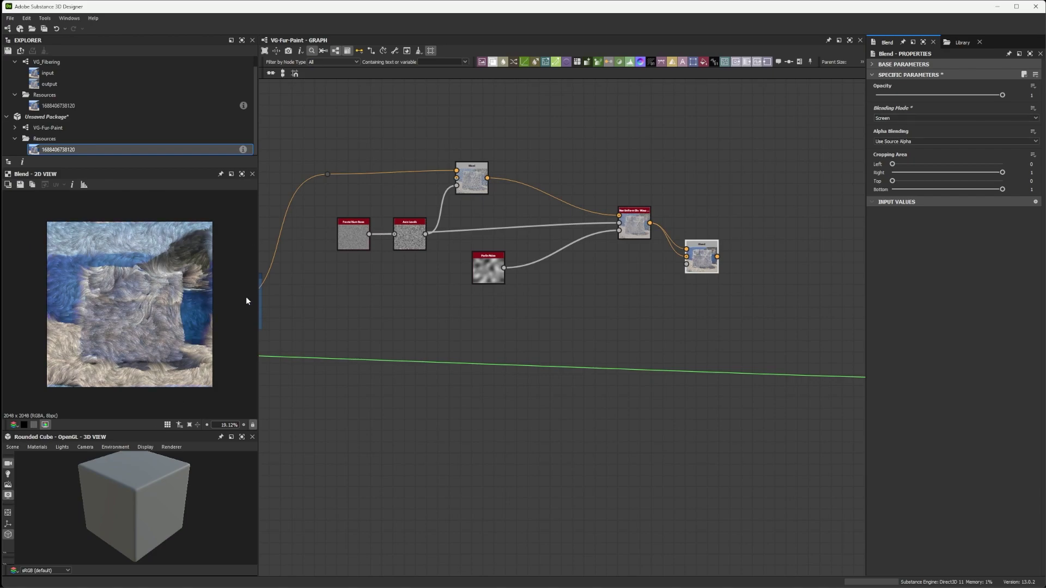
middle_click_drag(305, 295, 653, 251)
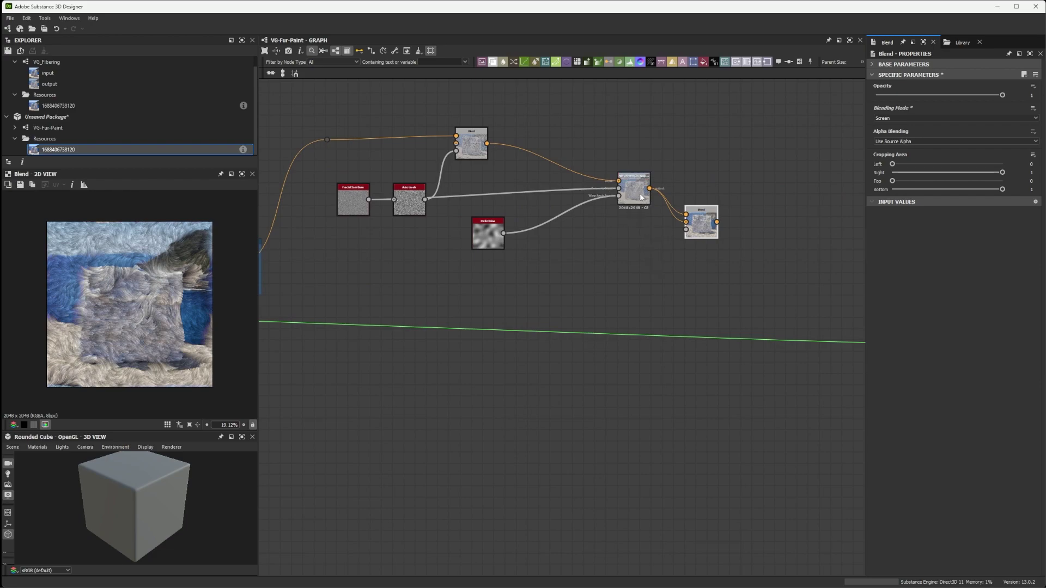
left_click_drag(712, 235, 707, 224)
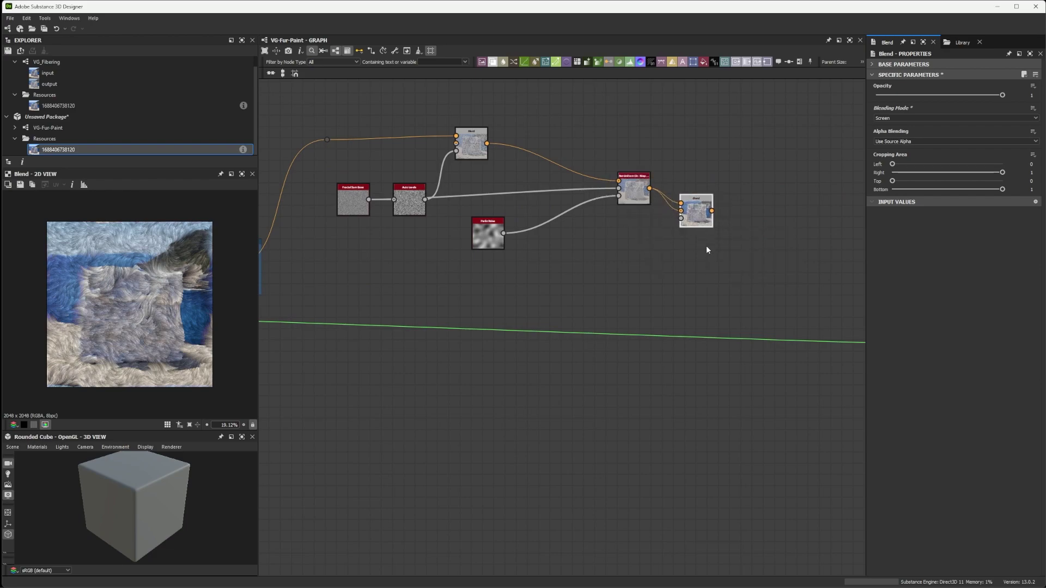
- Add an Alpha Merge node with the final Blend wired into its RGB input
key("space")
type("mer")
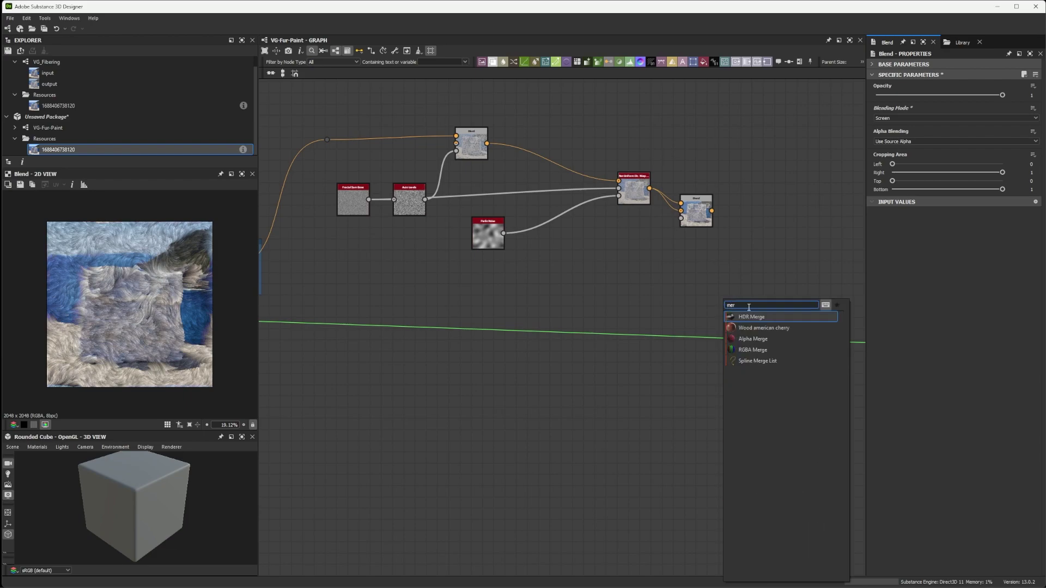
left_click(757, 339)
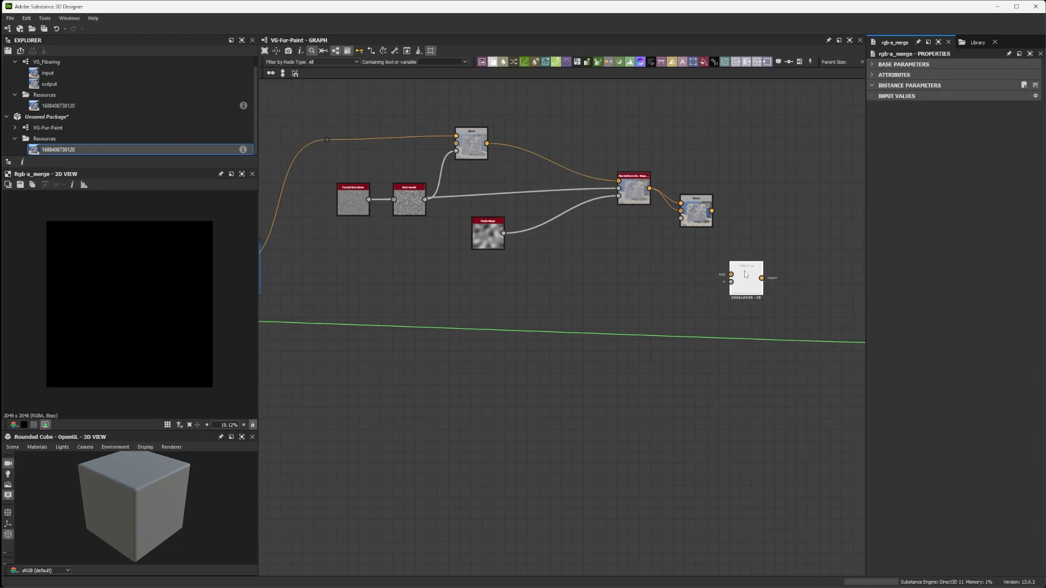
mouse_move(712, 210)
left_mouse_down()
mouse_move(732, 272)
mouse_move(661, 298)
left_mouse_up()
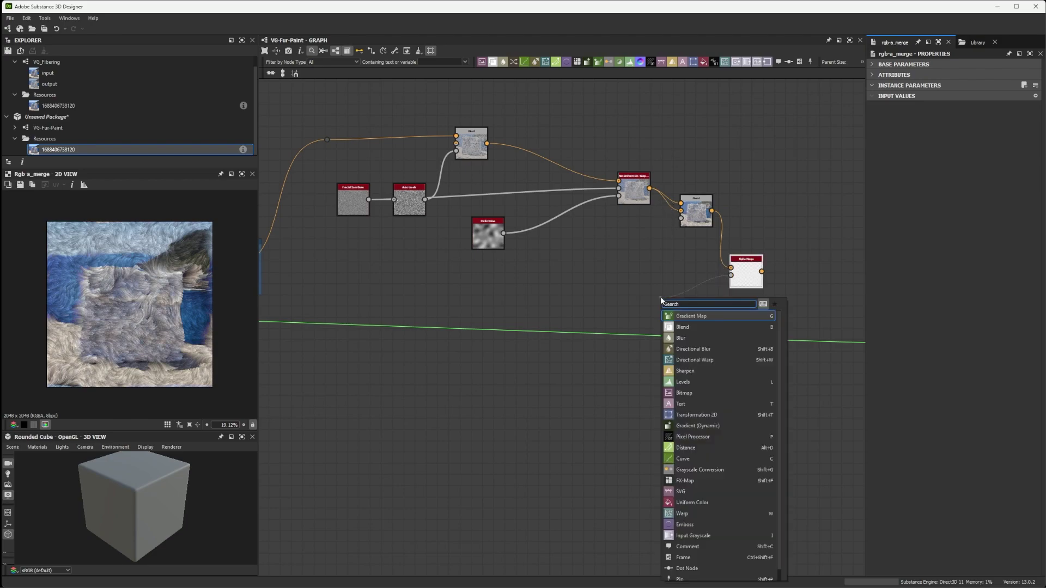
- Feed a white (1) Uniform Color into the Alpha Merge's alpha input and preview the result
type("uni")
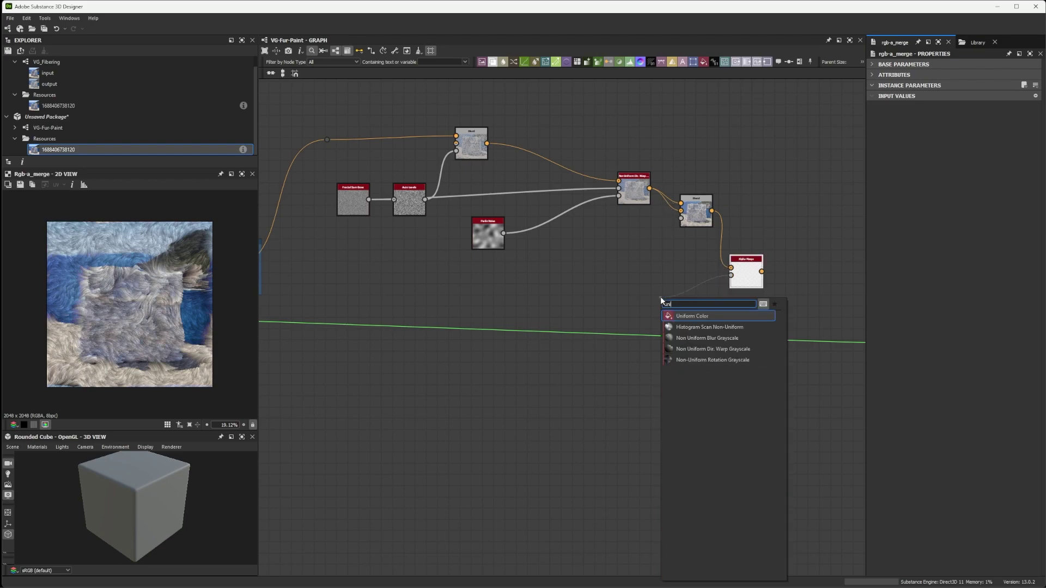
left_click(698, 317)
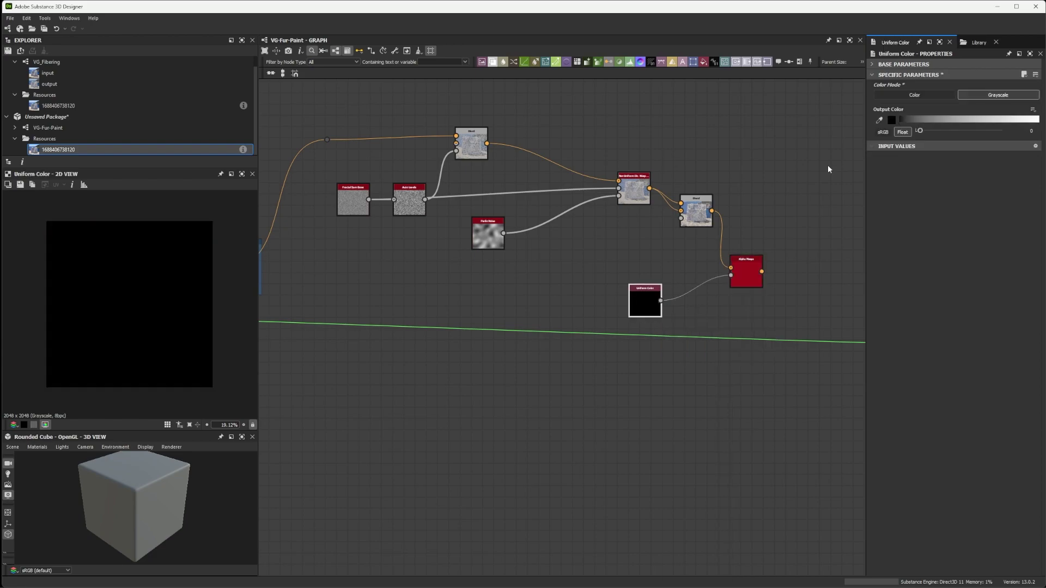
left_click(989, 126)
left_click_drag(990, 126, 1038, 121)
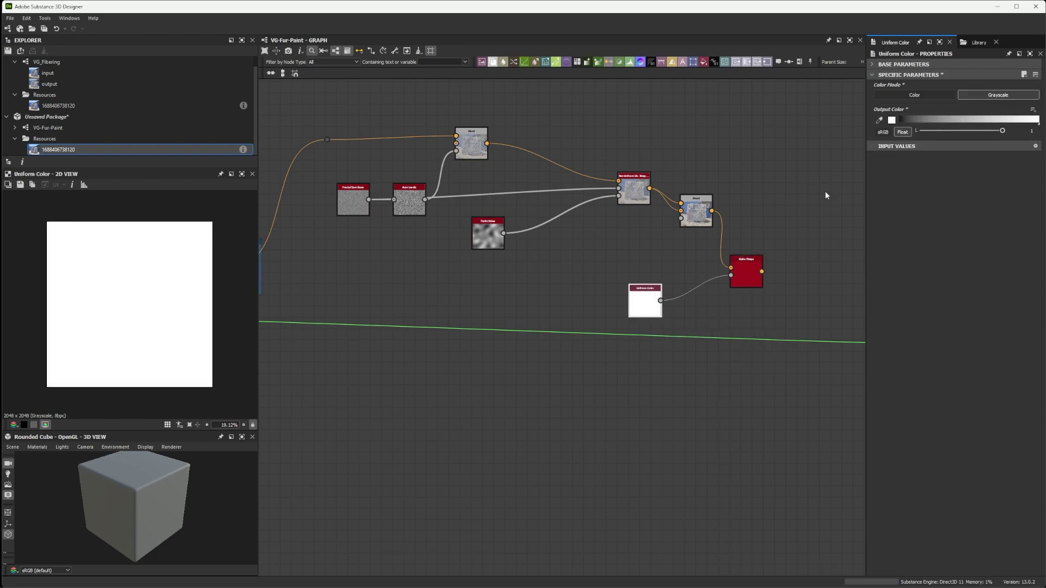
middle_click_drag(757, 259, 628, 218)
scroll(628, 217, "up", 1)
double_click(617, 227)
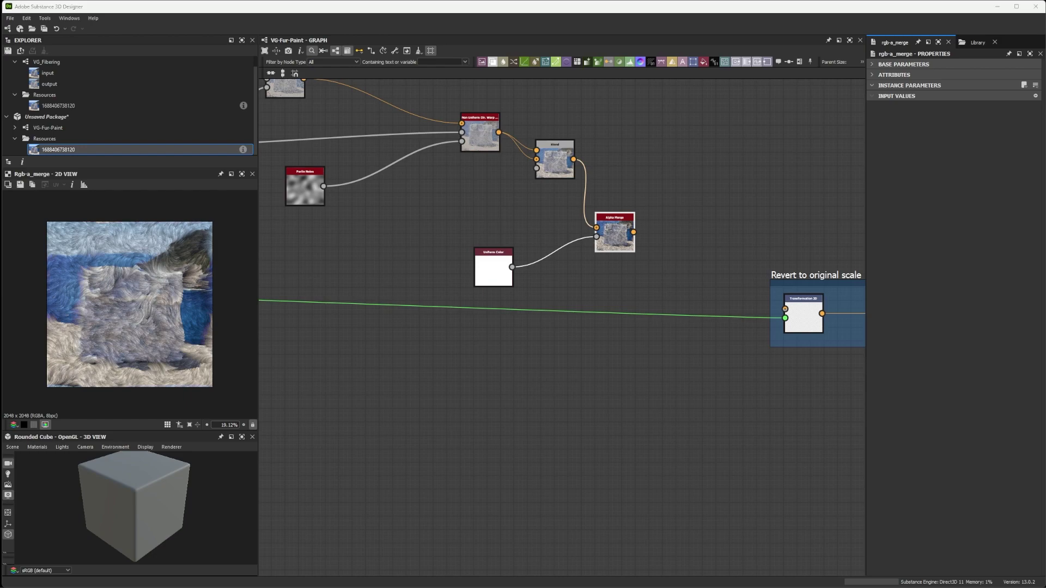
- Insert an Auto Levels node on the Perlin Noise-to-warp angle link and line the nodes up
middle_click_drag(386, 194, 497, 206)
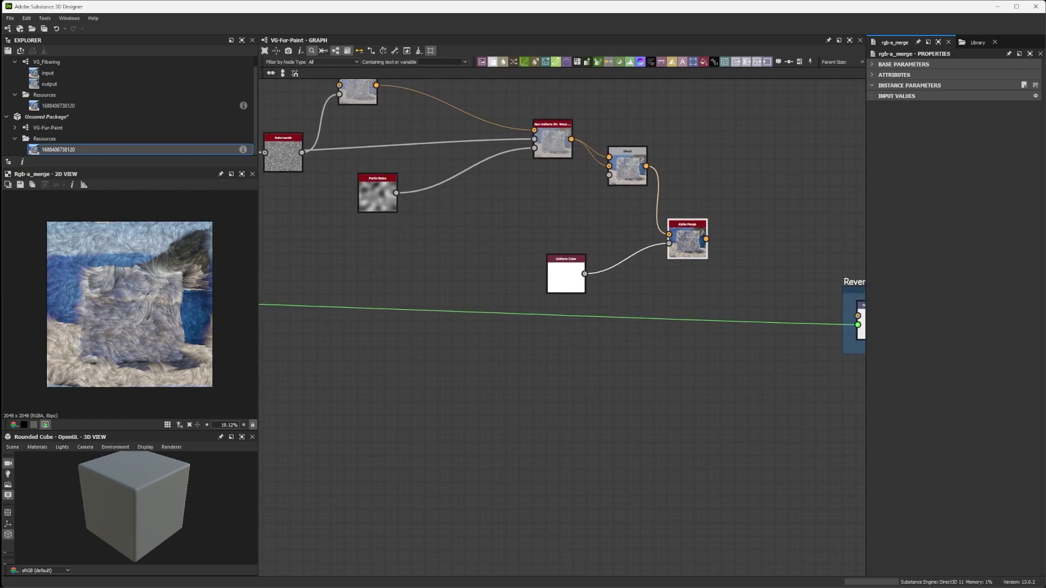
middle_click_drag(418, 163, 407, 181)
key("space")
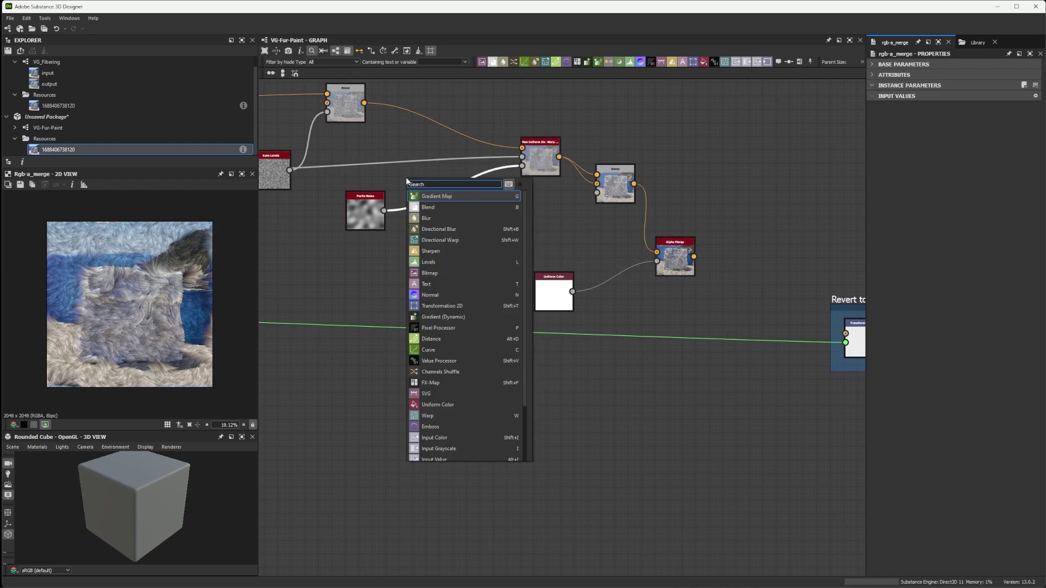
type("auto")
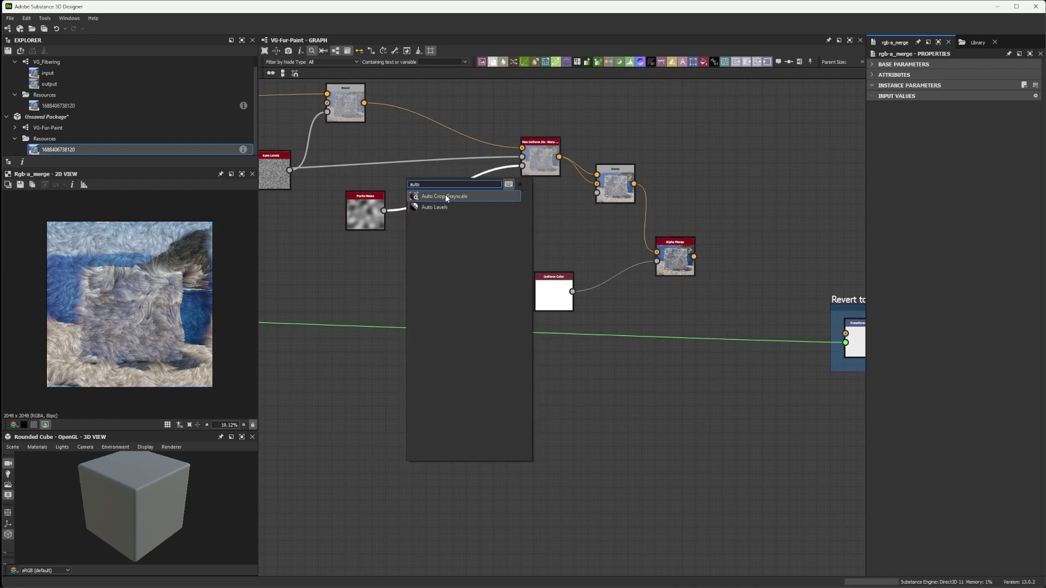
left_click(435, 207)
left_click_drag(365, 211, 338, 216)
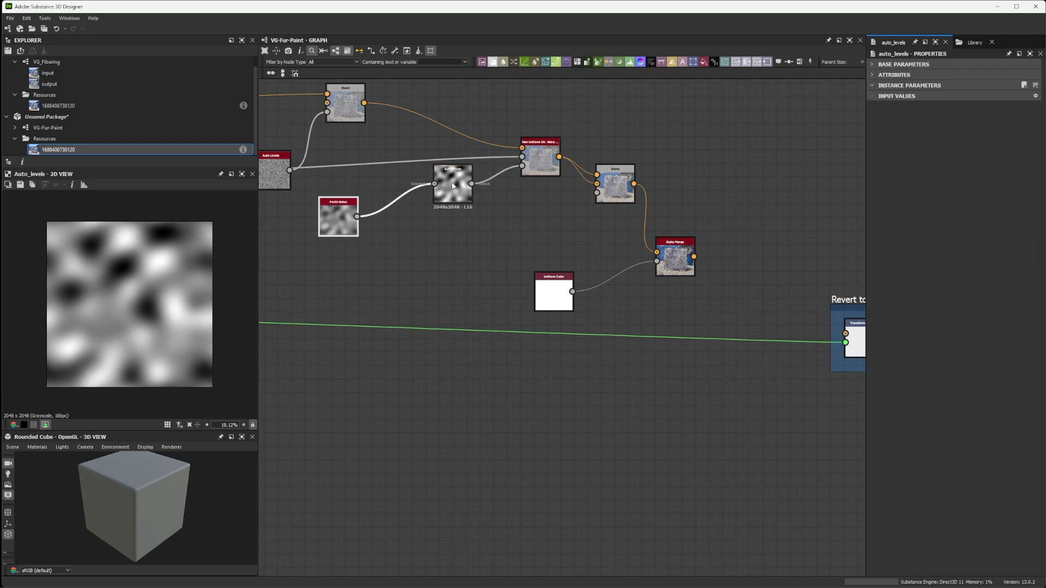
left_click_drag(453, 186, 415, 214)
double_click(532, 177)
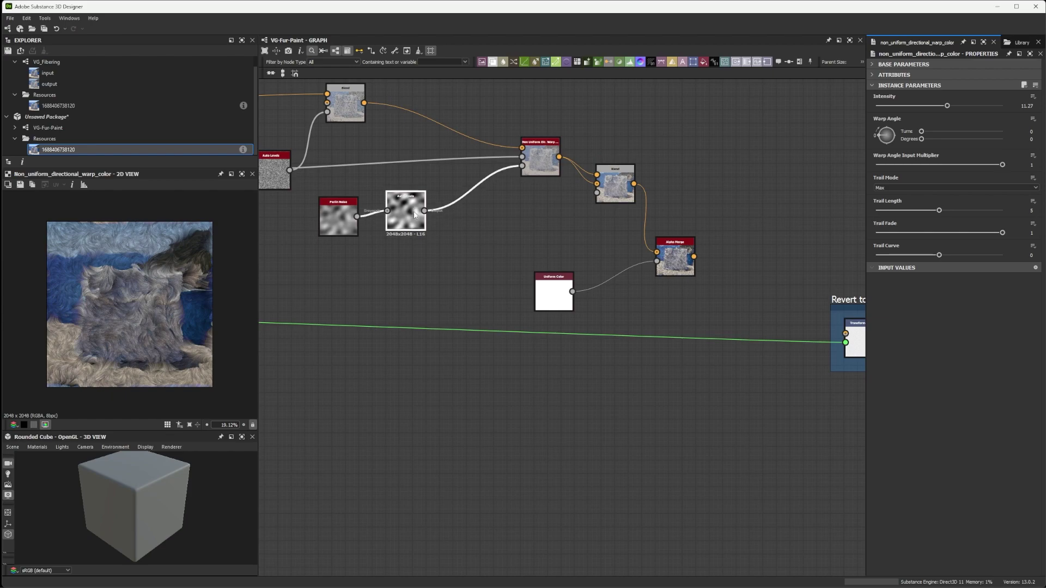
left_click_drag(340, 221, 340, 215)
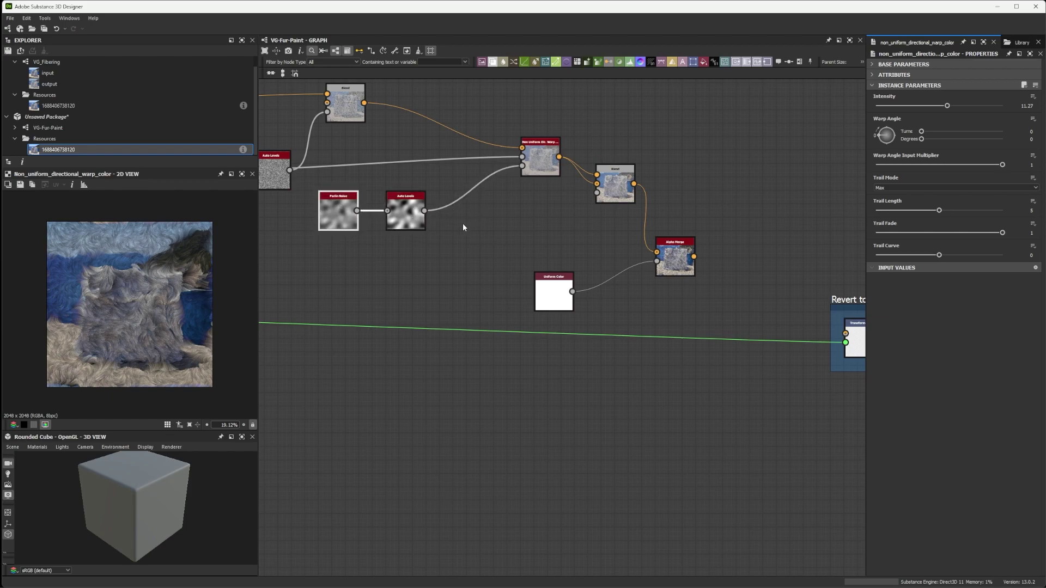
middle_click_drag(463, 227, 466, 228)
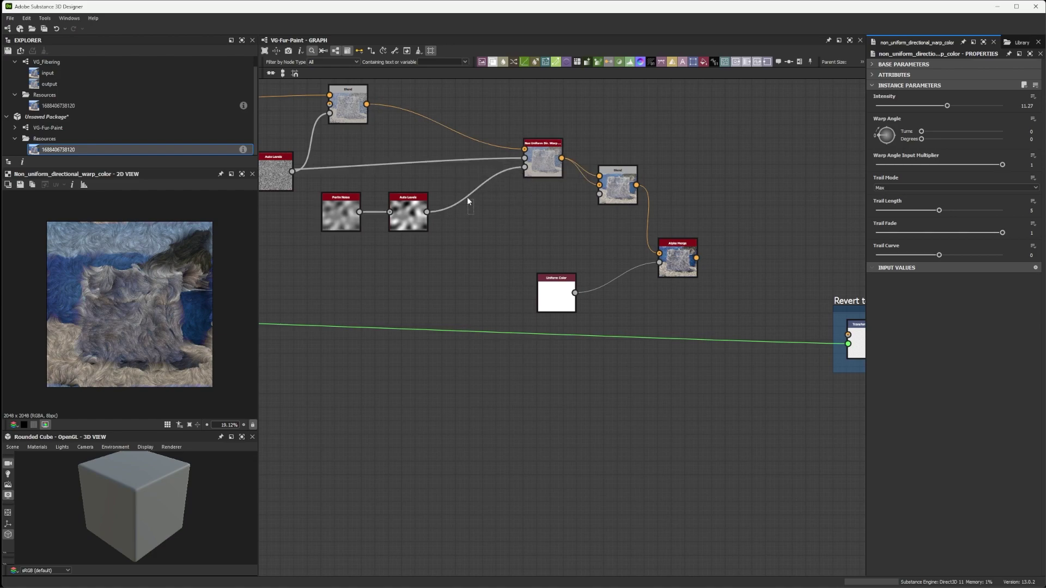
- Insert a Histogram Select between Auto Levels and the warp, with Range widened to 1
key("space")
type("histo")
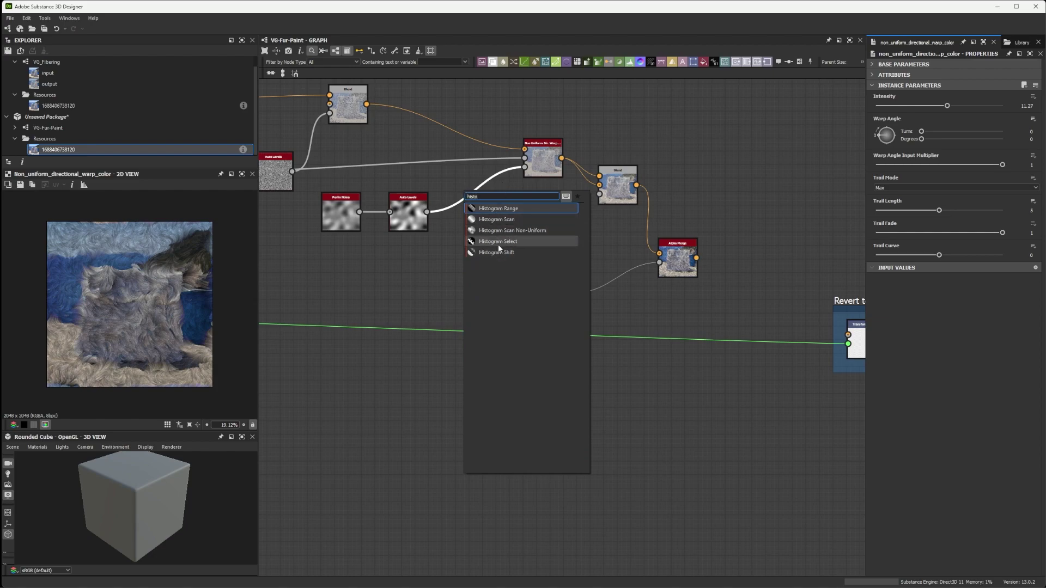
left_click(498, 242)
left_click_drag(480, 190, 490, 213)
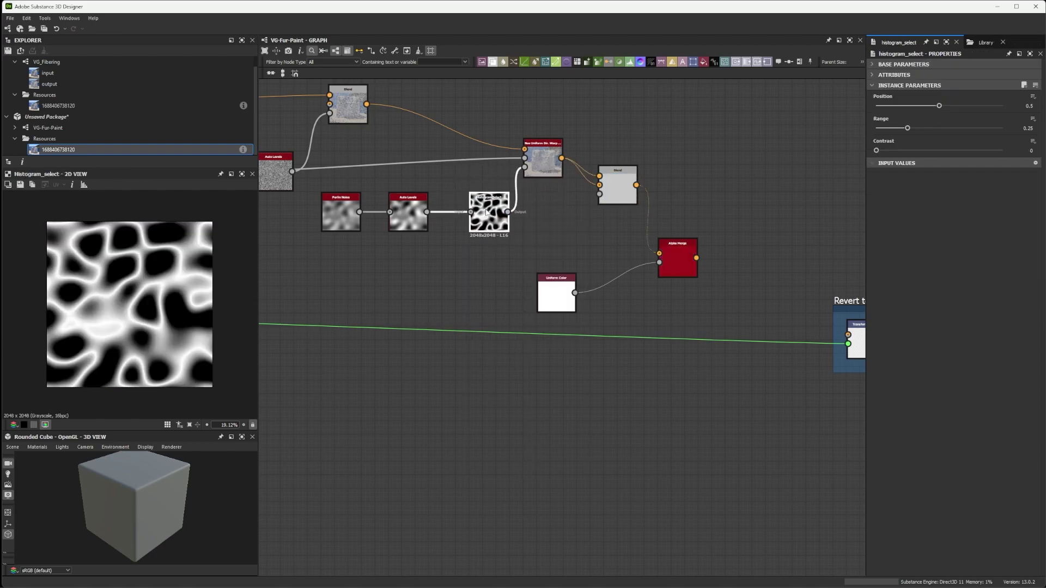
left_click_drag(908, 128, 1003, 128)
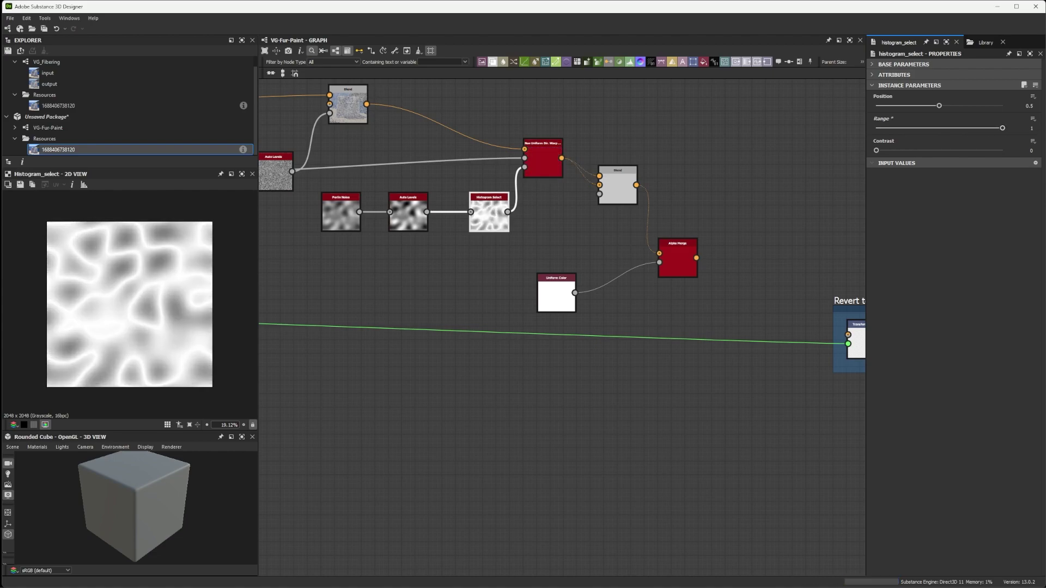
left_click_drag(490, 215, 482, 215)
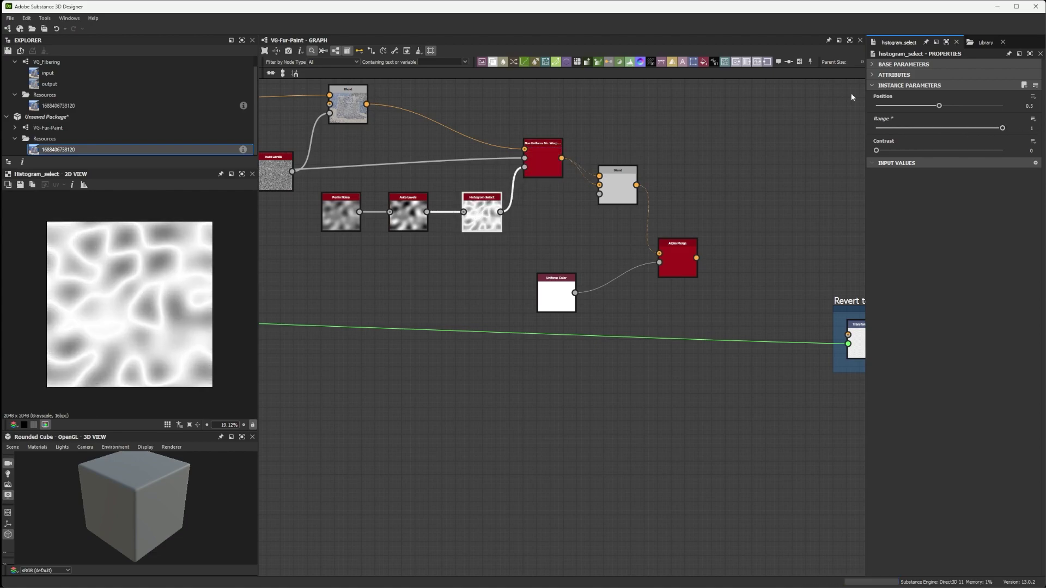
- Preview the warp and test a different Intensity, then undo the change
double_click(546, 163)
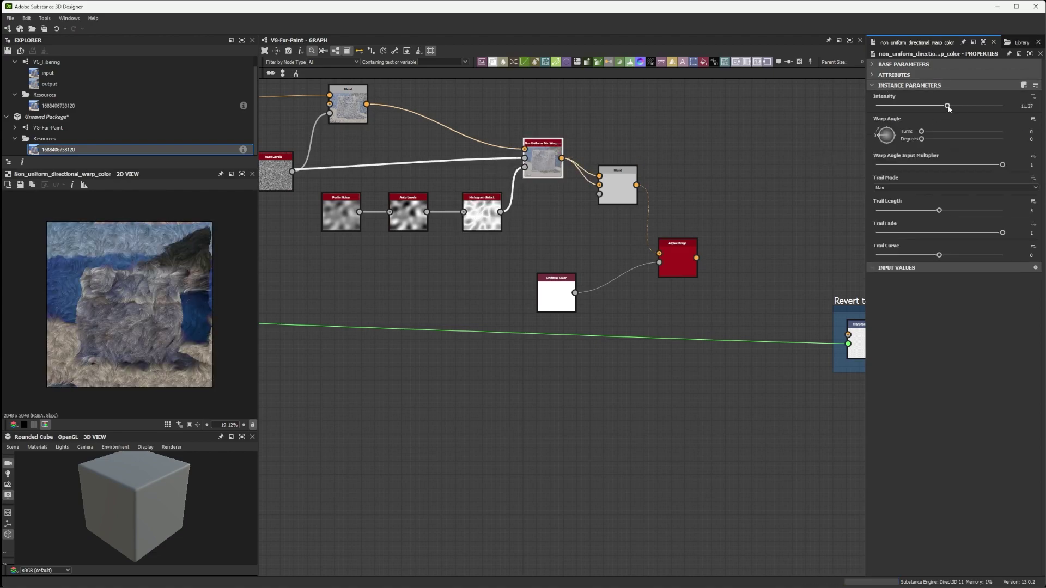
left_click_drag(947, 106, 862, 107)
key("ctrl+z")
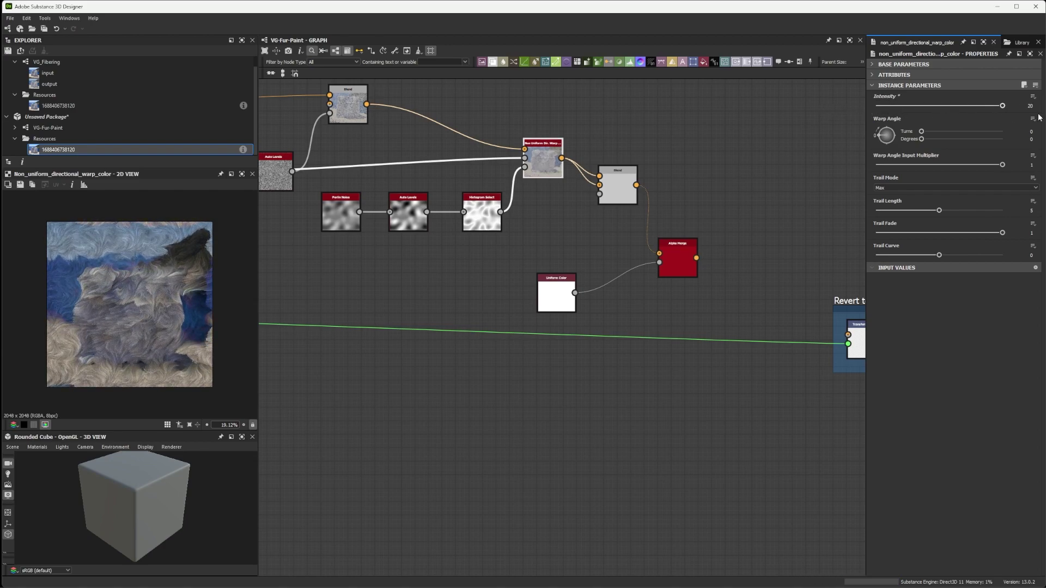
- Raise the Histogram Select Position to about 0.78, then bypass the node
left_click(481, 214)
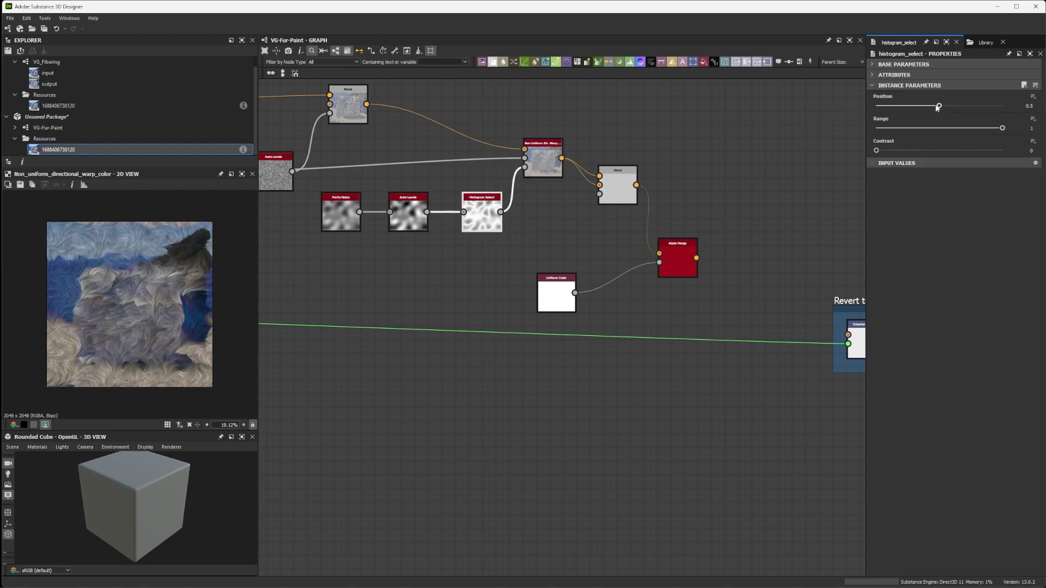
left_click_drag(938, 106, 977, 110)
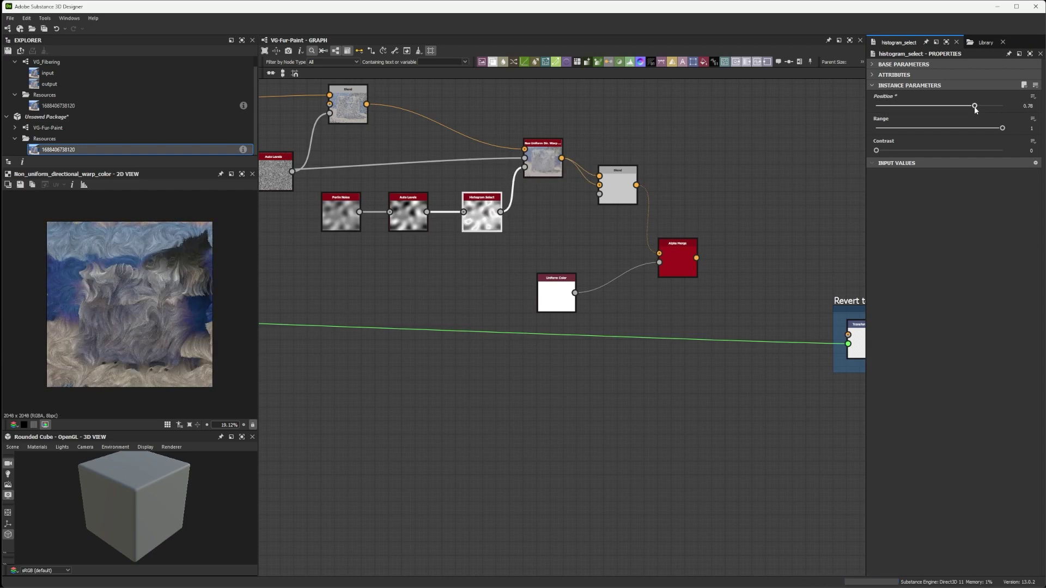
key("b")
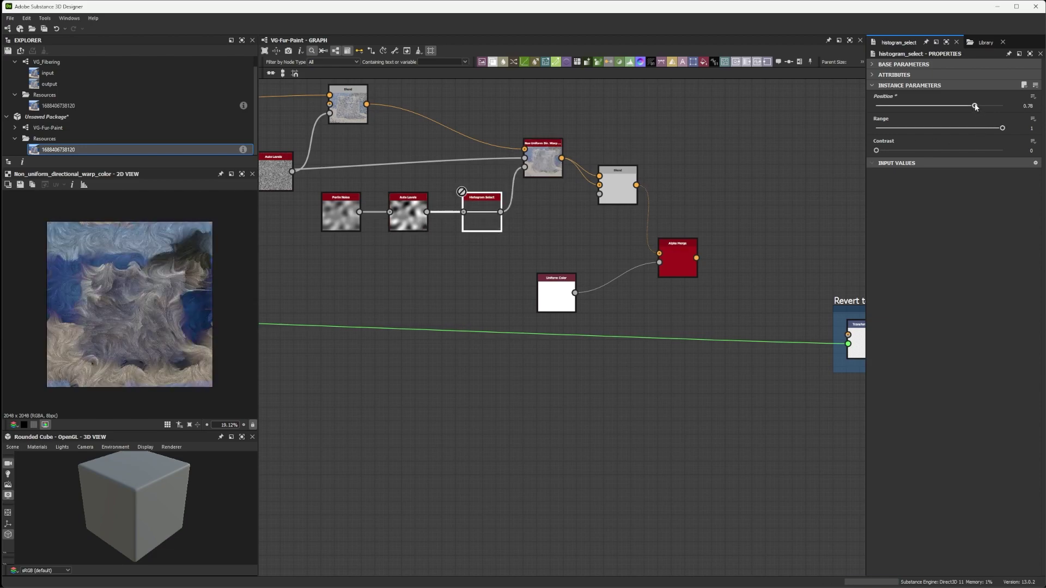
- Check the Non Uniform Dir. Warp settings, pan around the graph, and select Fractal Sum Base
left_click(542, 161)
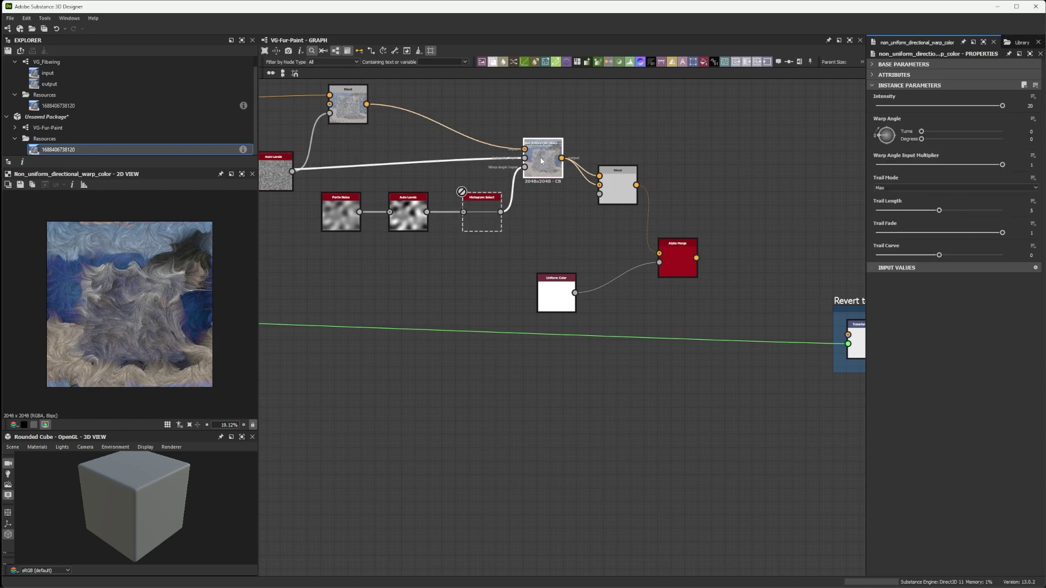
scroll(477, 201, "up", 3)
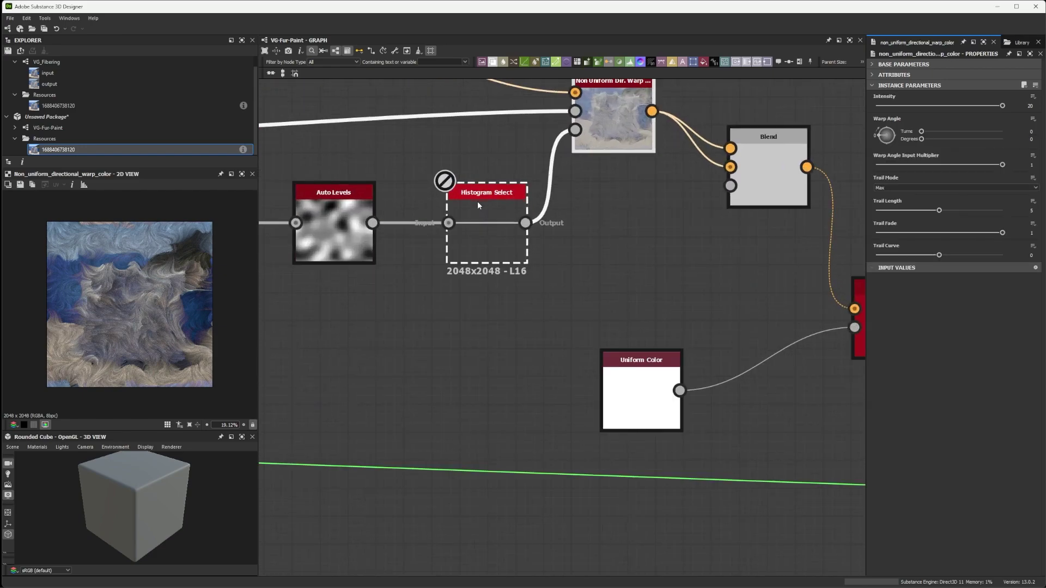
scroll(479, 215, "down", 5)
scroll(643, 242, "up", 3)
scroll(616, 270, "down", 1)
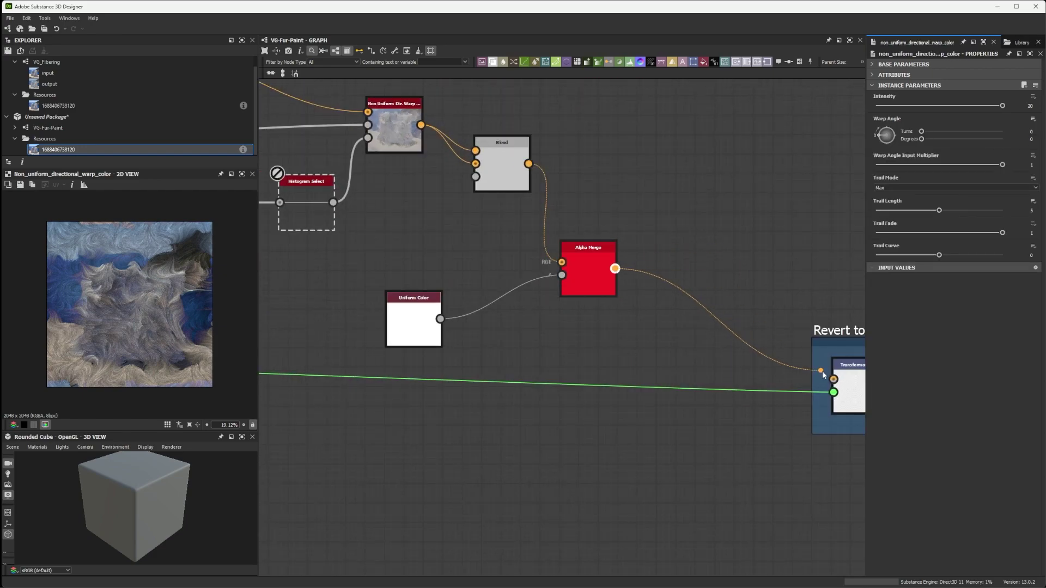
scroll(754, 318, "down", 3)
middle_click_drag(754, 317, 669, 281)
scroll(668, 280, "up", 5)
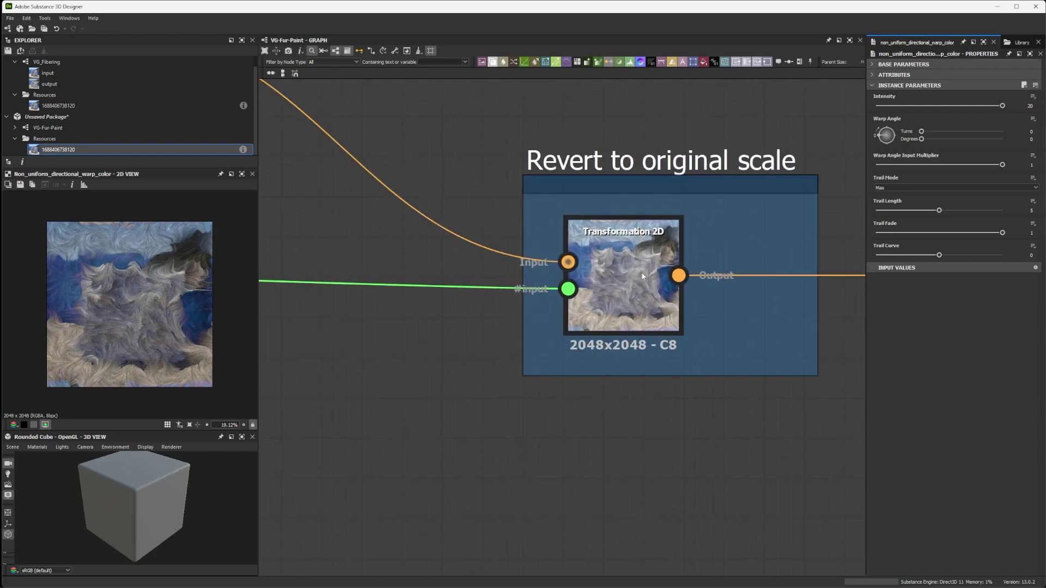
scroll(630, 270, "down", 5)
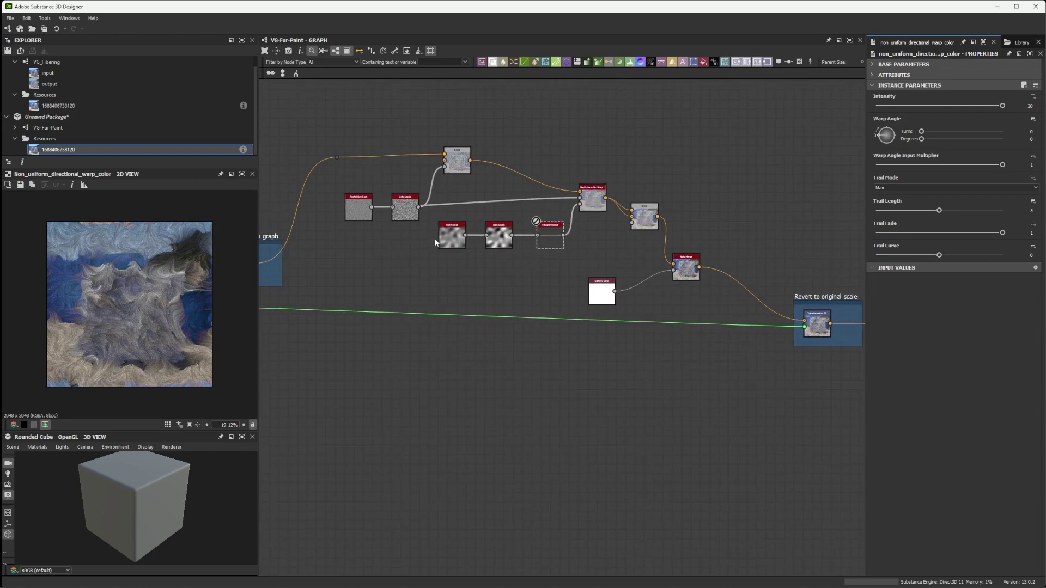
middle_click_drag(401, 236, 479, 246)
scroll(479, 246, "up", 3)
left_click(498, 205)
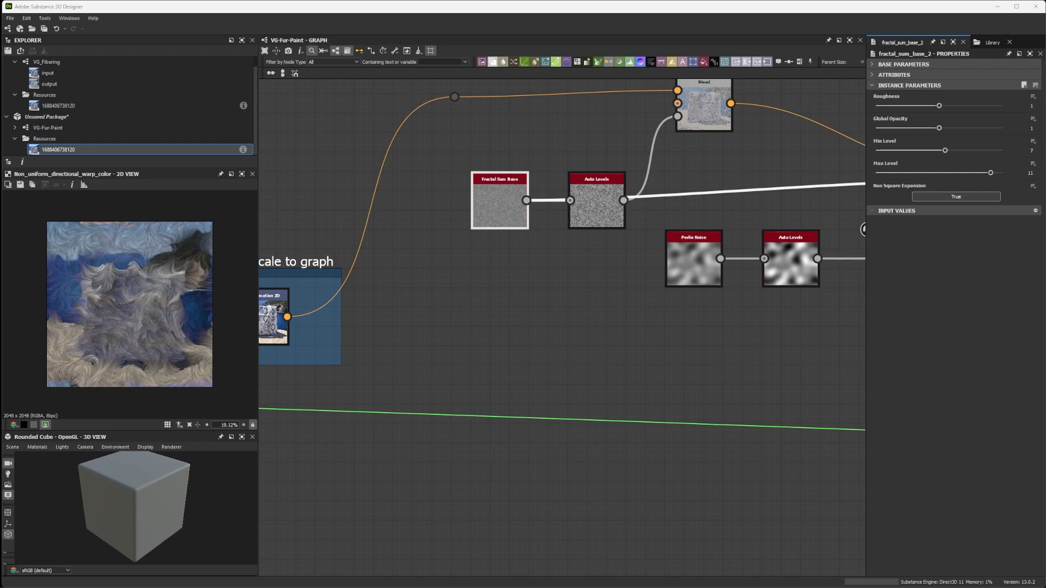
- Set the Fractal Sum Base Roughness to 0.75
scroll(471, 192, "up", 2)
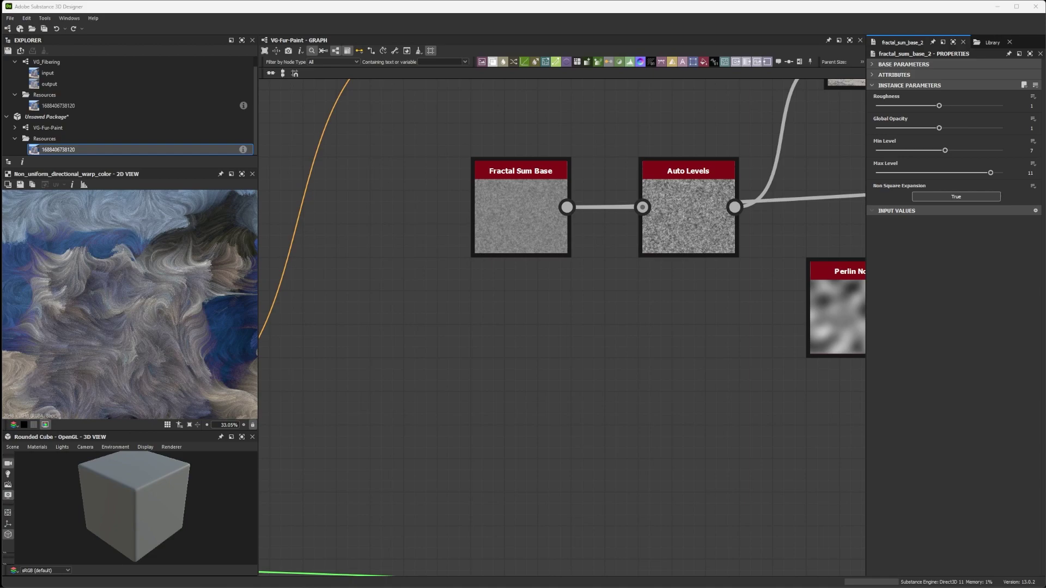
mouse_move(499, 200)
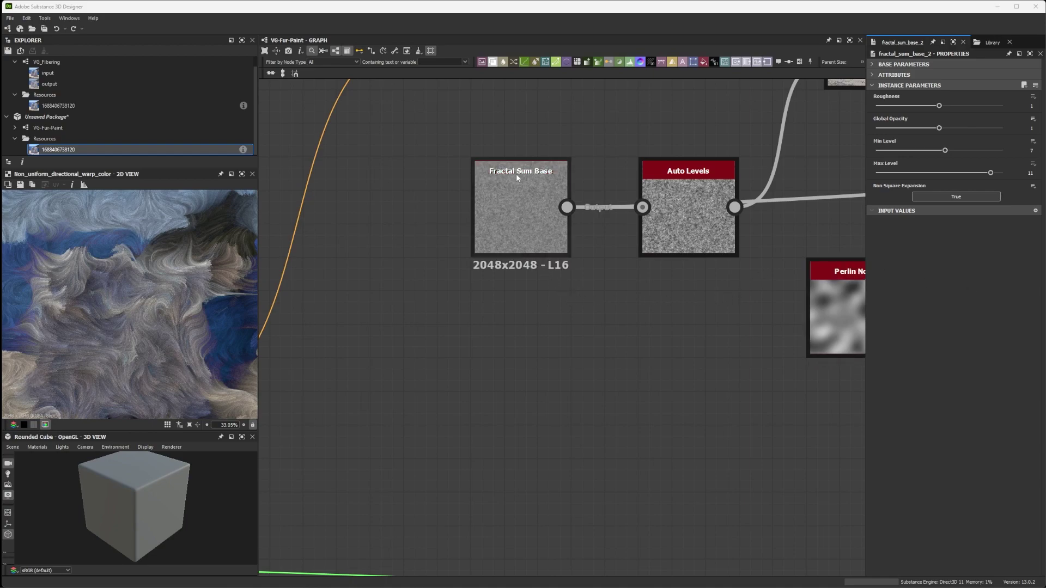
left_click(513, 207)
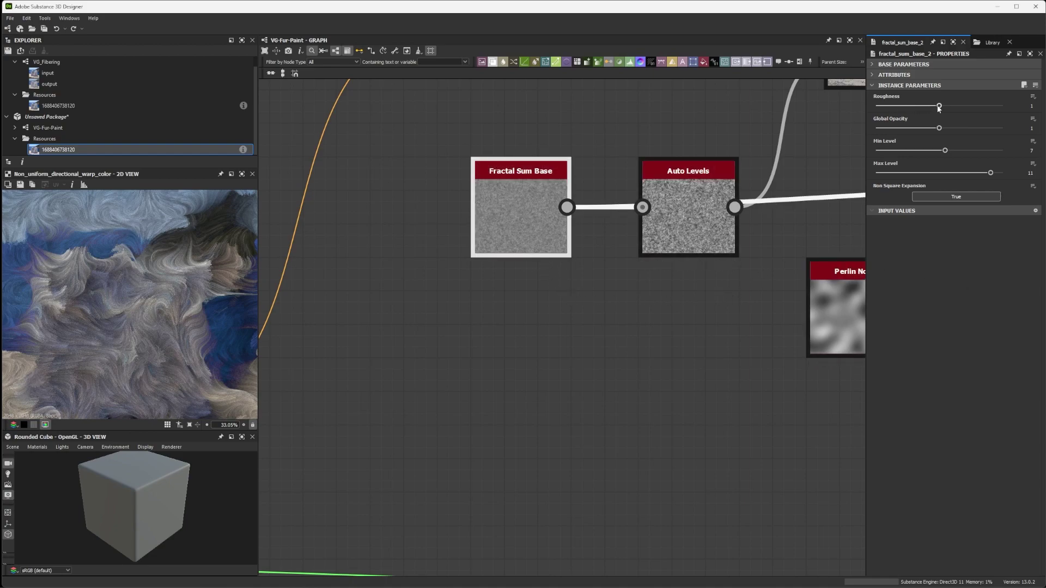
left_click_drag(939, 106, 929, 106)
mouse_move(928, 117)
left_mouse_down()
mouse_move(952, 120)
mouse_move(921, 114)
left_mouse_up()
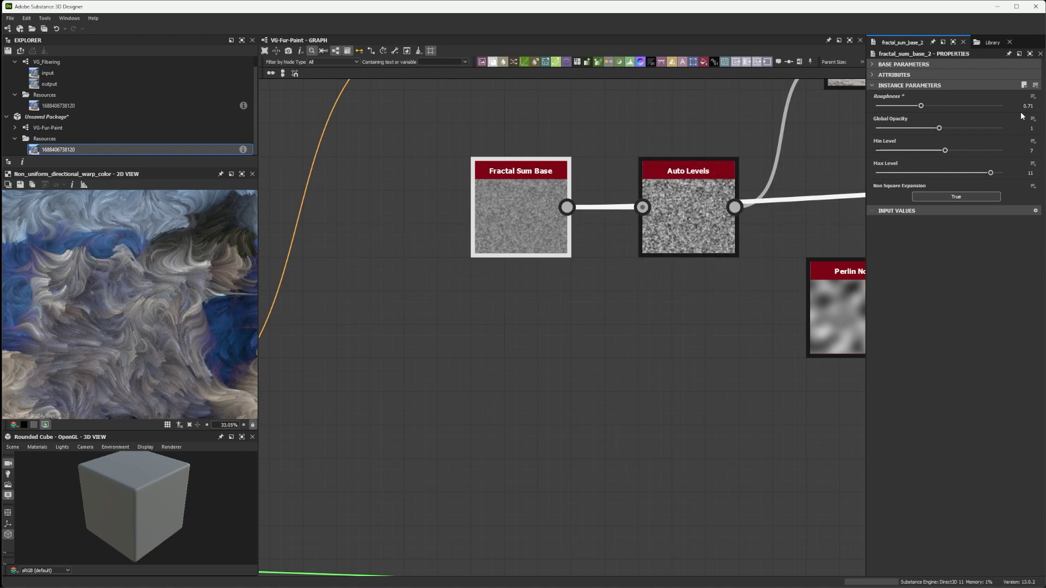
double_click(1027, 106)
type("0")
key("Return")
- Raise the Fractal Sum Base Global Opacity to about 1.59 and inspect the result
middle_click_drag(540, 312, 479, 313)
scroll(483, 312, "down", 1)
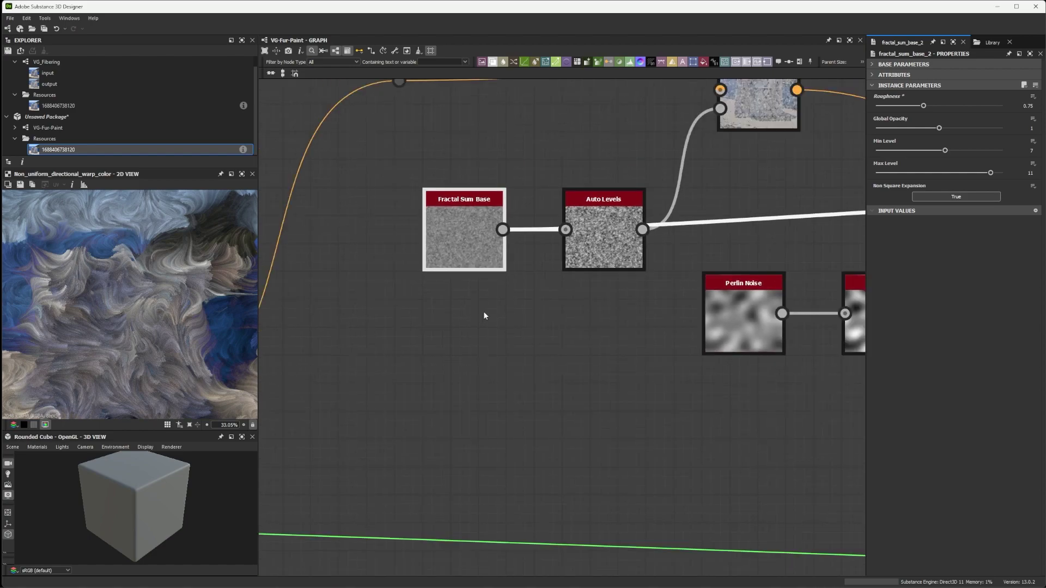
scroll(488, 305, "up", 1)
mouse_move(938, 128)
left_mouse_down()
mouse_move(1015, 130)
mouse_move(969, 132)
mouse_move(1002, 131)
mouse_move(979, 130)
left_mouse_up()
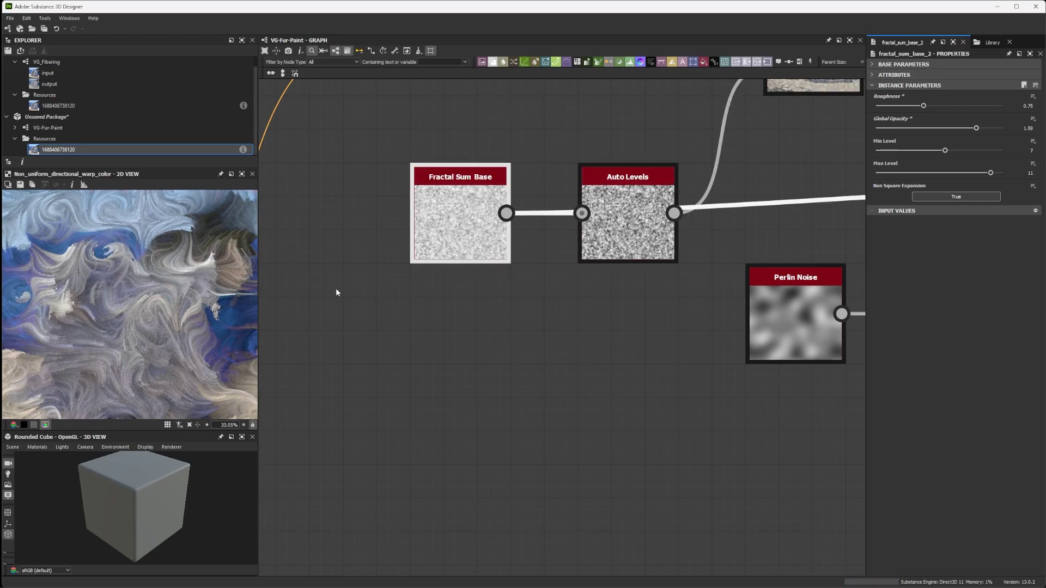
scroll(455, 185, "up", 3)
scroll(452, 192, "down", 3)
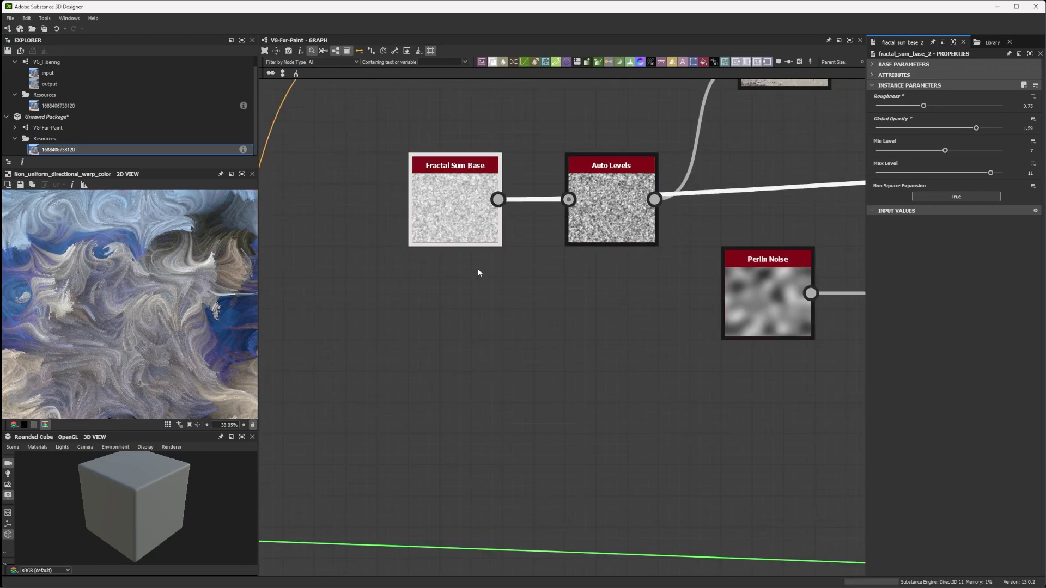
scroll(478, 273, "down", 3)
scroll(634, 195, "up", 3)
scroll(637, 180, "down", 3)
scroll(639, 172, "up", 3)
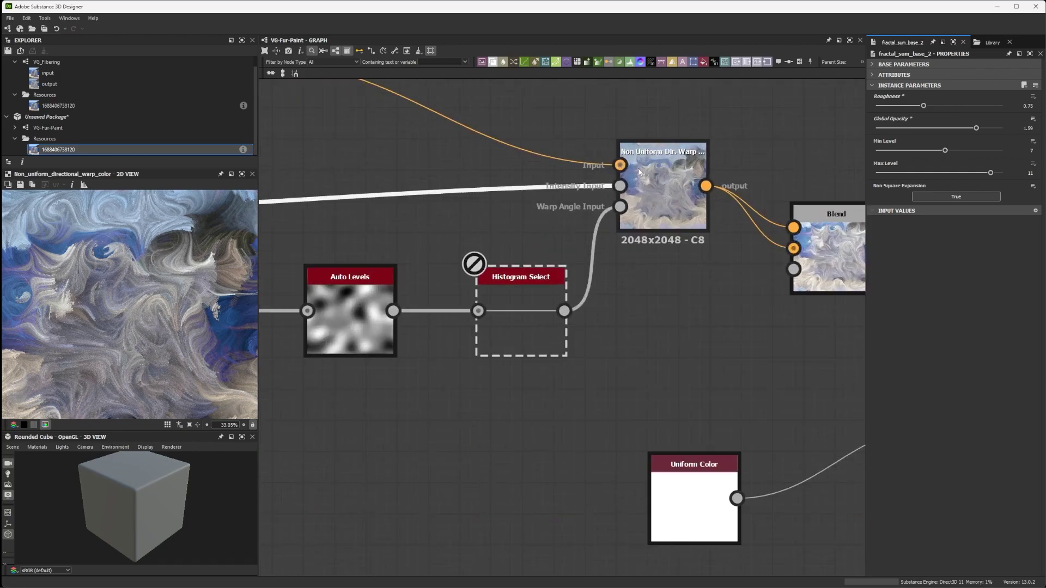
scroll(639, 172, "down", 1)
scroll(545, 180, "down", 3)
scroll(496, 191, "up", 3)
scroll(580, 158, "down", 1)
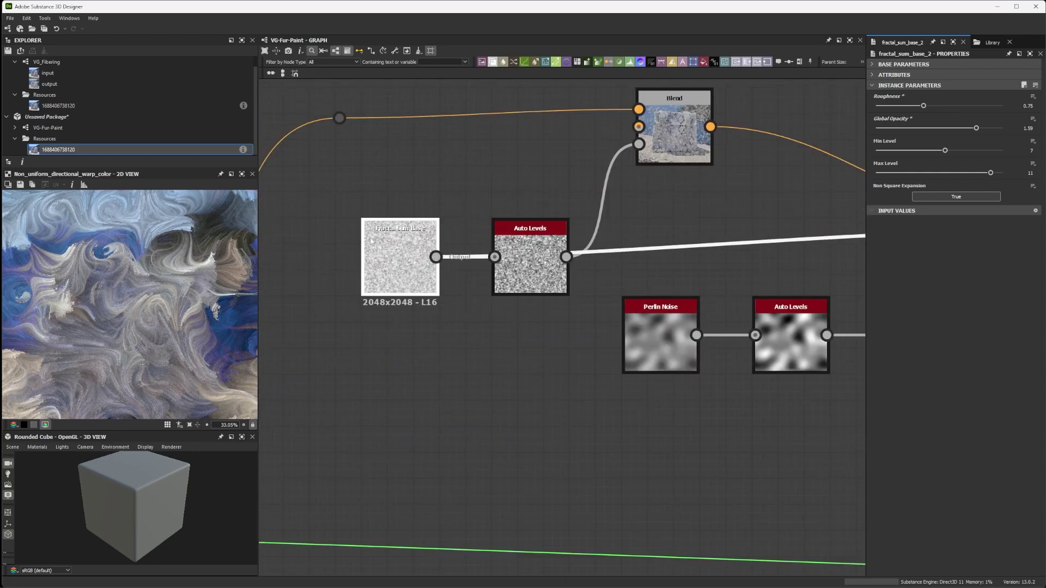
- Give Fractal Sum Base Global Opacity 1.5, Min Level 6 and Max Level 9
left_click_drag(976, 128, 971, 127)
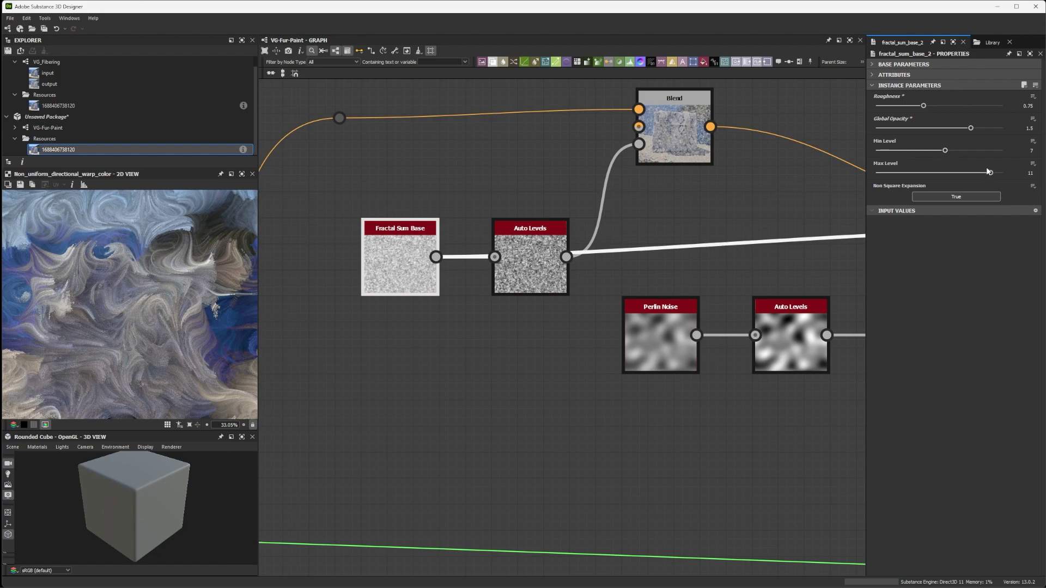
left_click_drag(945, 151, 945, 150)
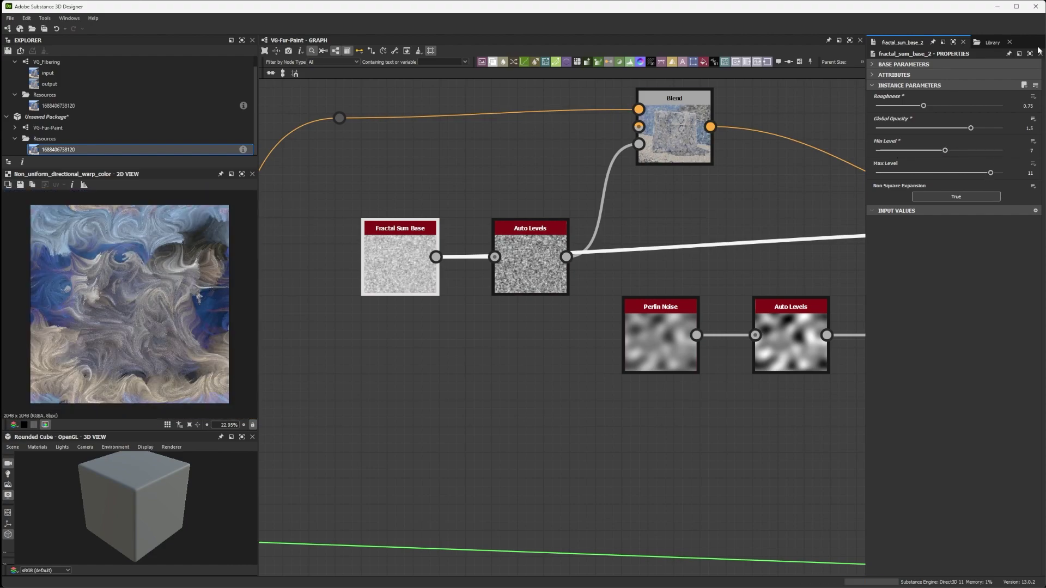
mouse_move(945, 151)
left_mouse_down()
mouse_move(876, 158)
mouse_move(934, 150)
left_mouse_up()
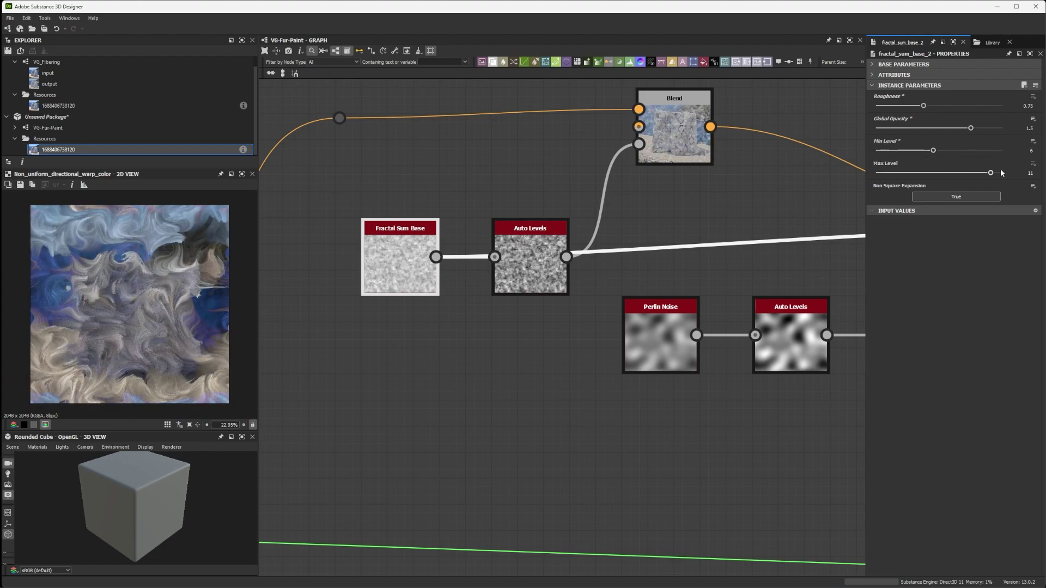
mouse_move(990, 173)
left_mouse_down()
mouse_move(935, 173)
mouse_move(968, 174)
left_mouse_up()
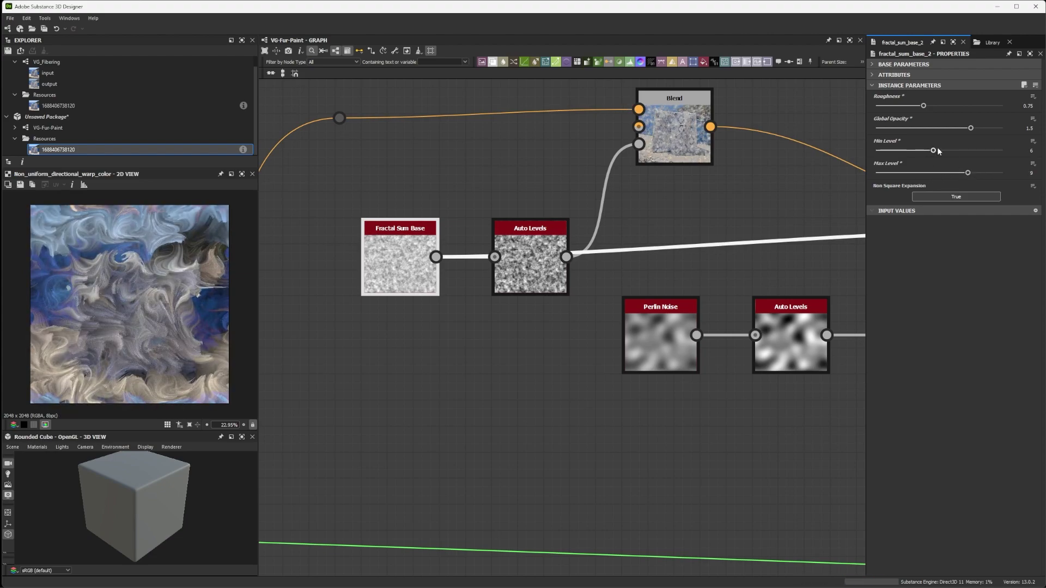
- Expose Min Level as a graph input labelled Min Frequency
left_click(1033, 142)
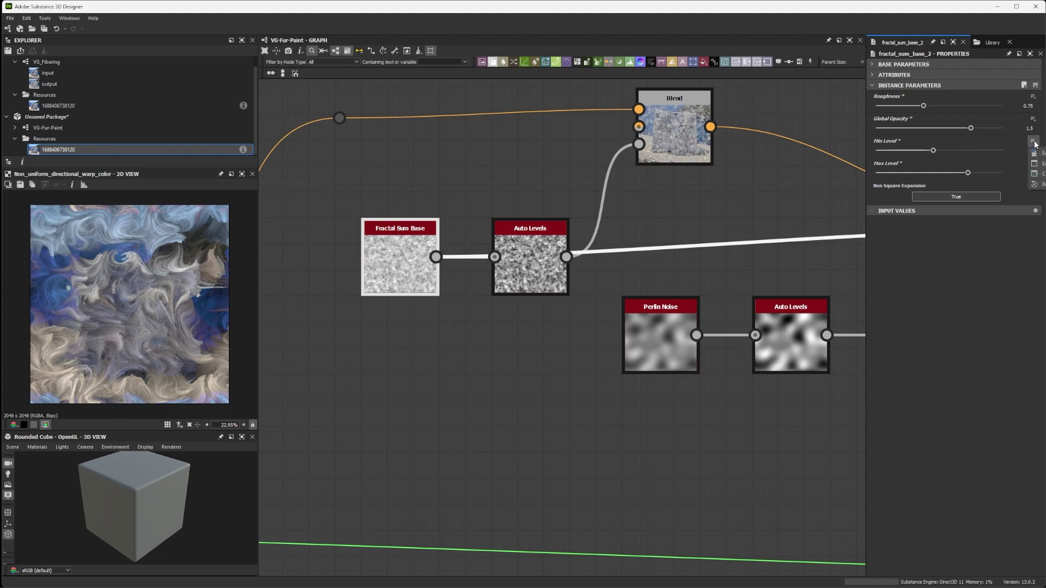
left_click(1040, 153)
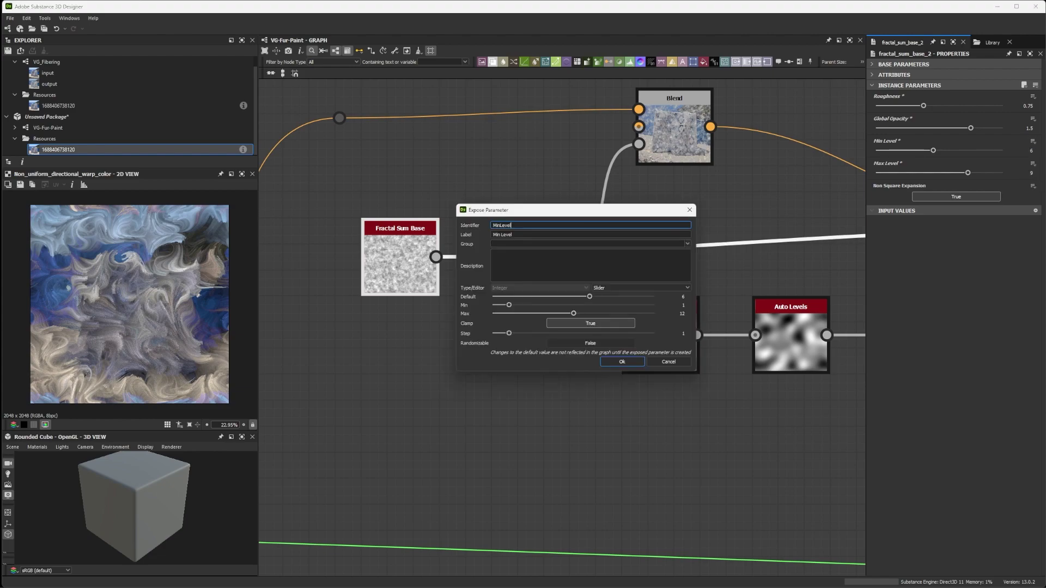
left_click(516, 235)
double_click(516, 235)
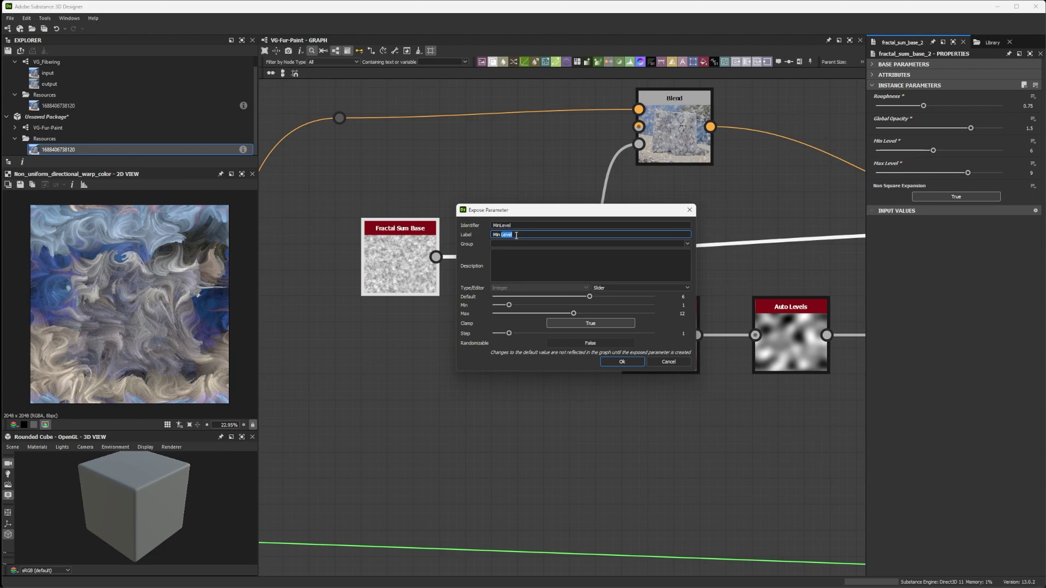
type("Frequency")
key("Return")
- Expose Max Level as a graph input as well
left_click(1032, 154)
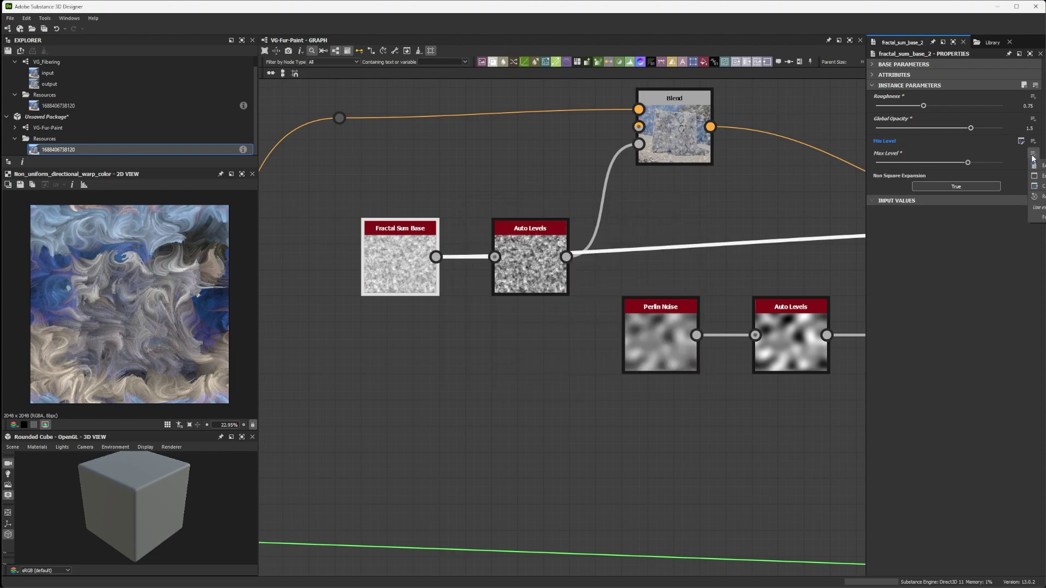
left_click(1036, 166)
type("Max Frequency")
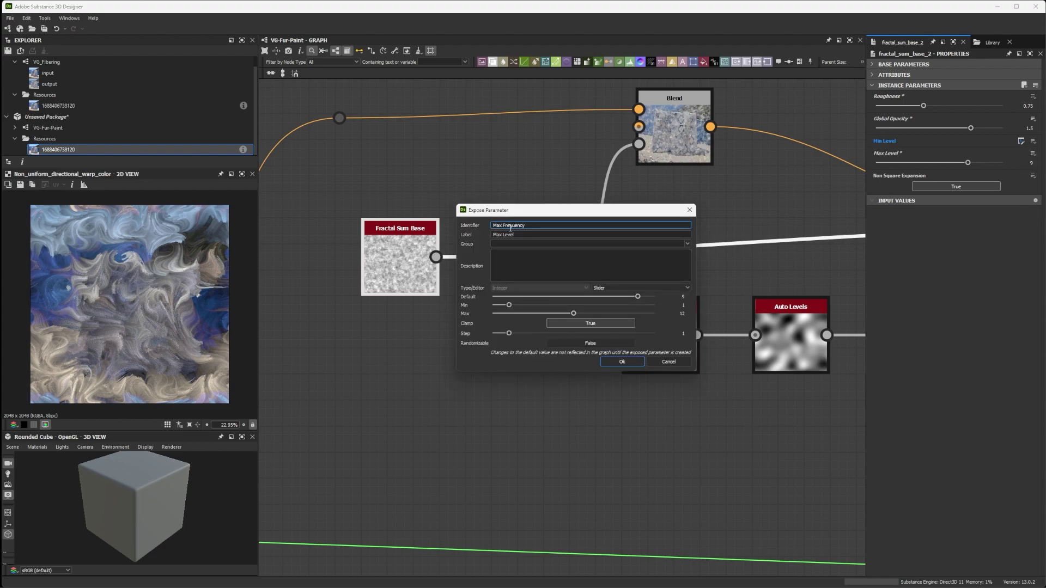
key("Return")
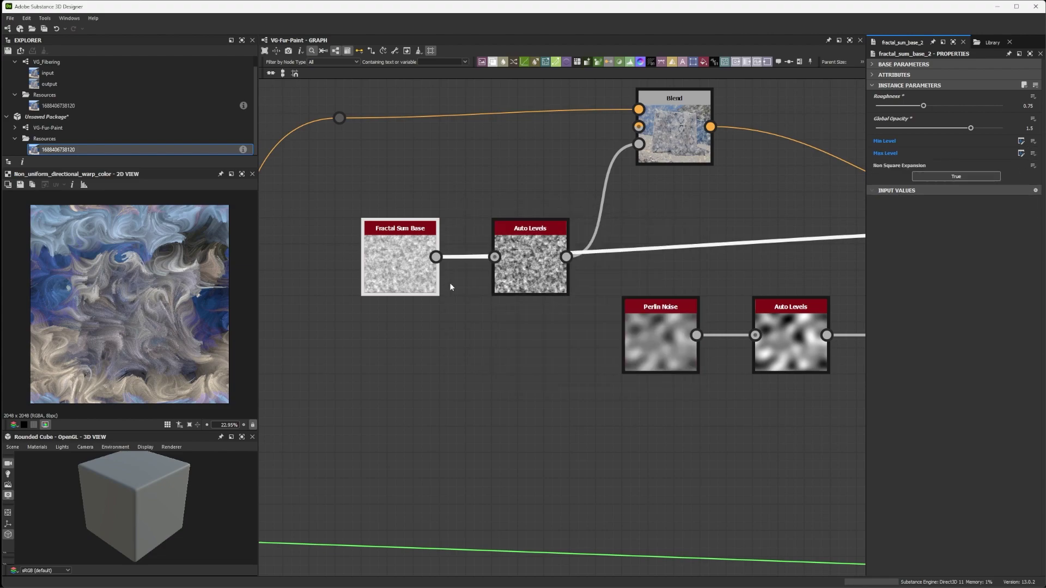
middle_click_drag(643, 199, 519, 258)
- Select the Non Uniform Dir. Warp node and set its Intensity to 50
scroll(554, 207, "down", 2)
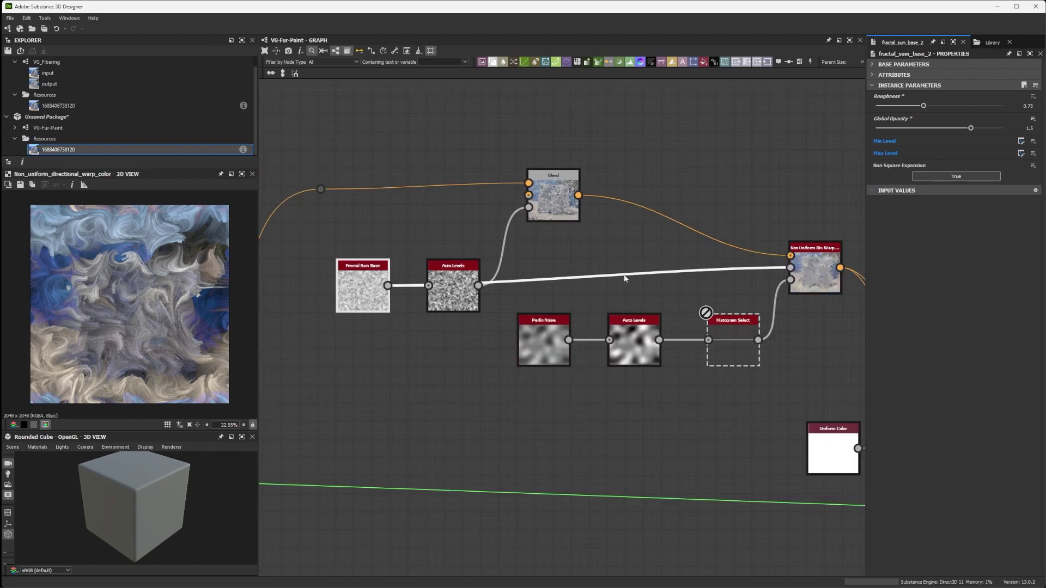
middle_click_drag(624, 278, 567, 252)
scroll(760, 215, "up", 4)
scroll(761, 215, "up", 2)
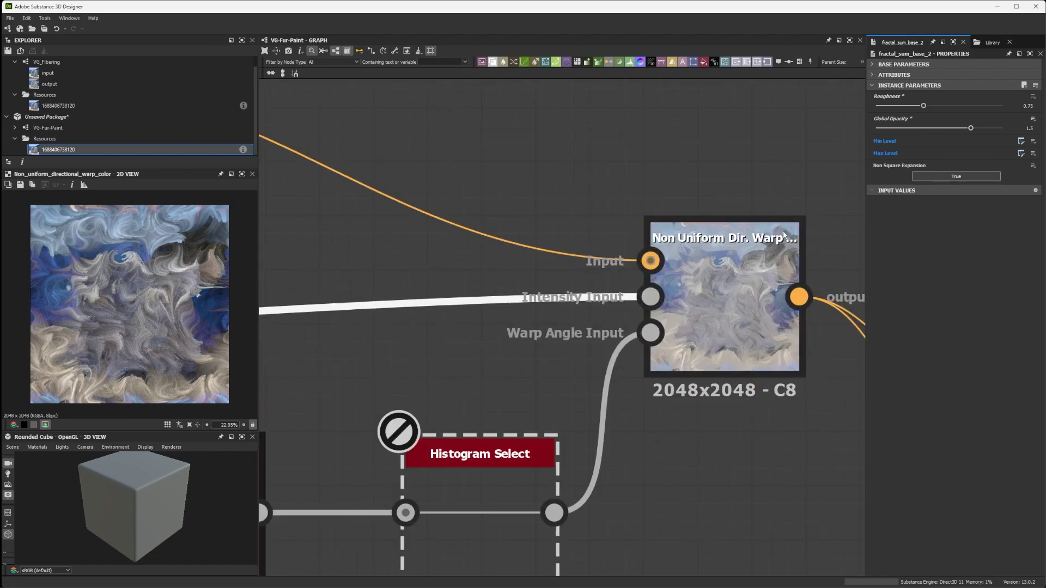
middle_click_drag(709, 253, 567, 256)
left_click(567, 256)
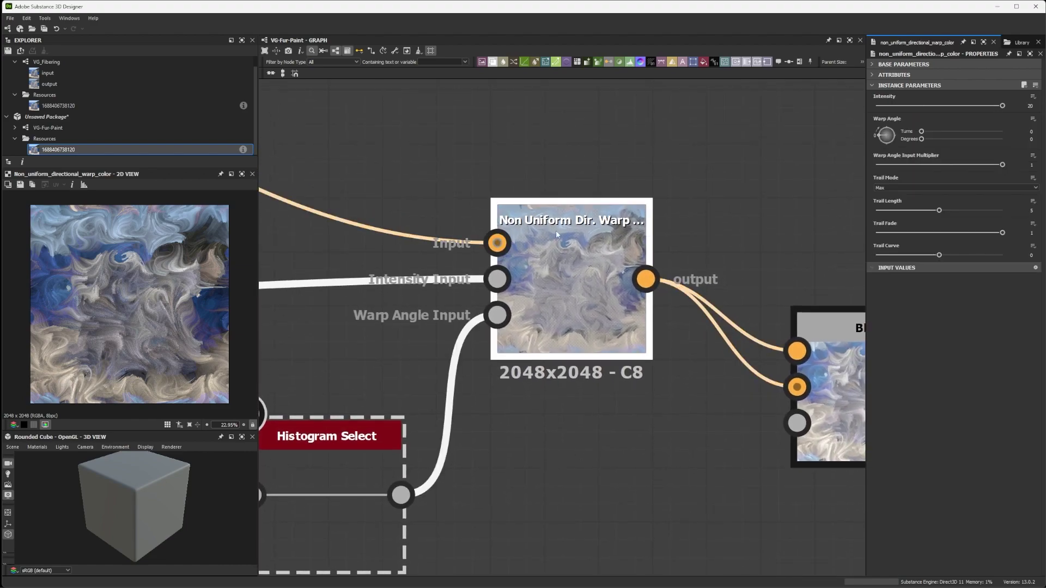
scroll(590, 246, "down", 2)
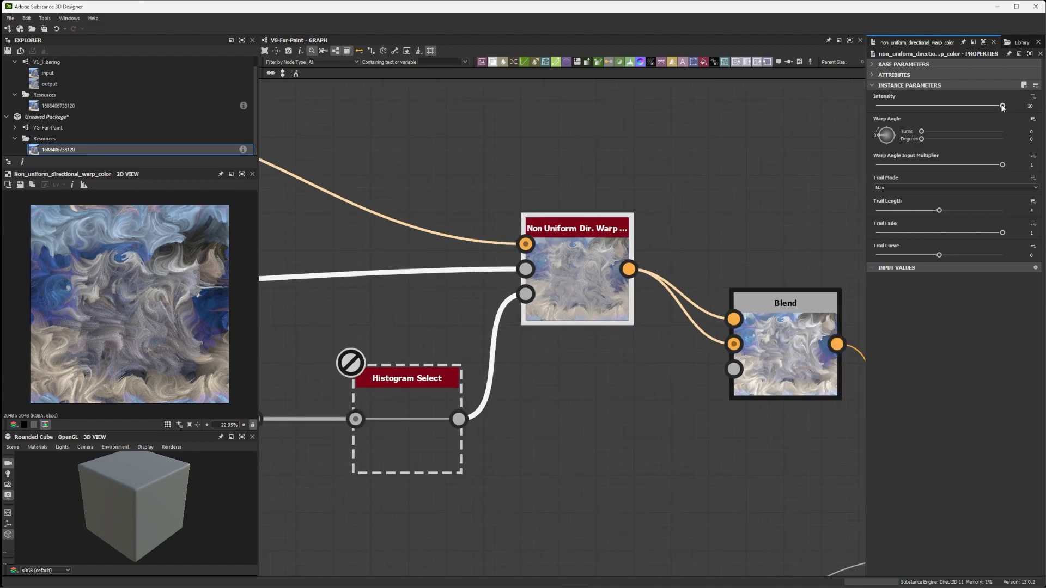
mouse_move(1002, 107)
left_mouse_down()
mouse_move(913, 107)
mouse_move(1042, 129)
left_mouse_up()
scroll(188, 293, "up", 1)
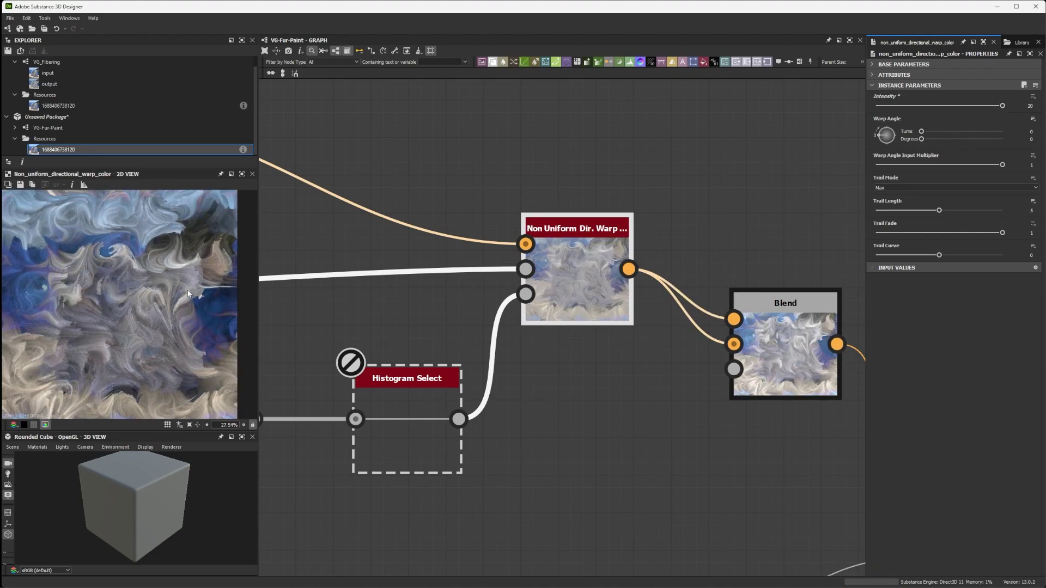
scroll(188, 294, "down", 2)
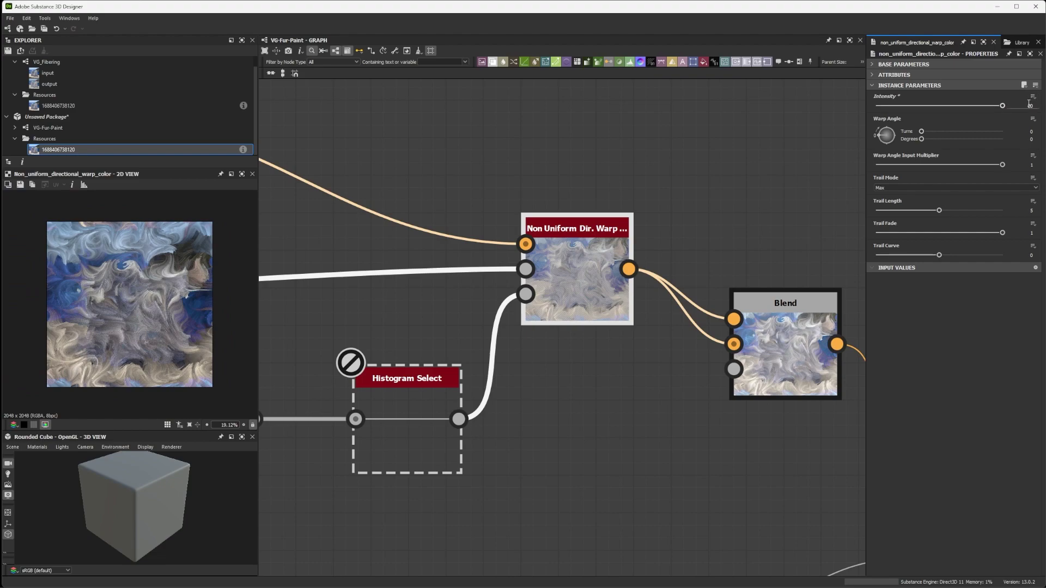
key("Return")
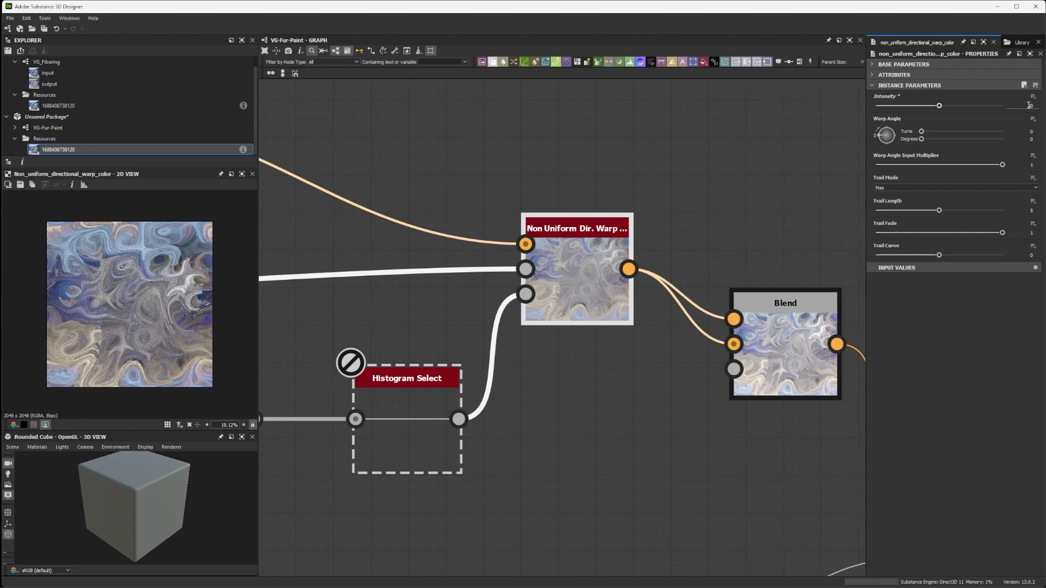
- Try warp Intensity 20, then settle on an Intensity of 5
left_click_drag(943, 106, 950, 106)
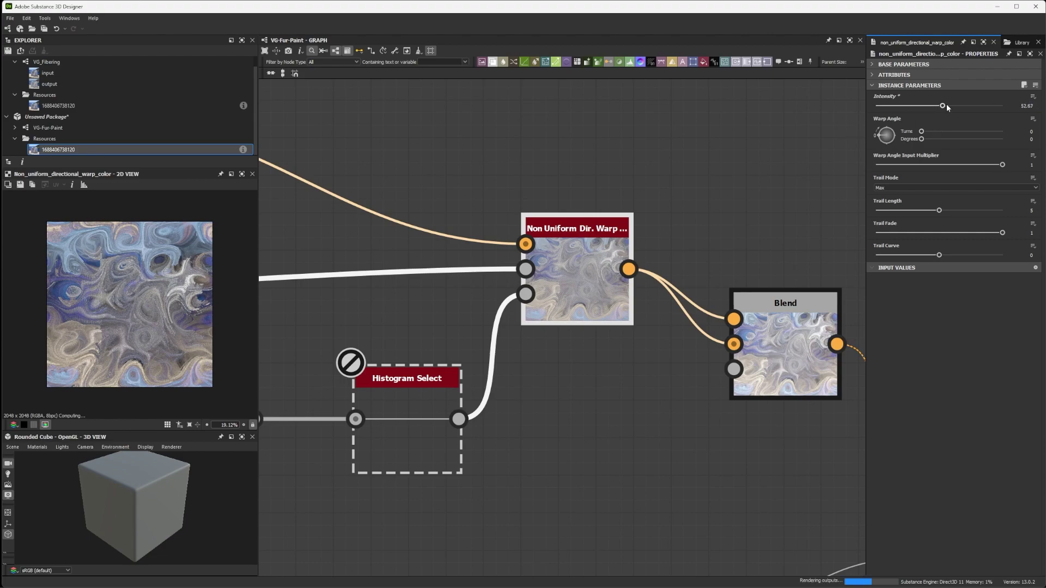
double_click(1025, 106)
type("20")
key("Return")
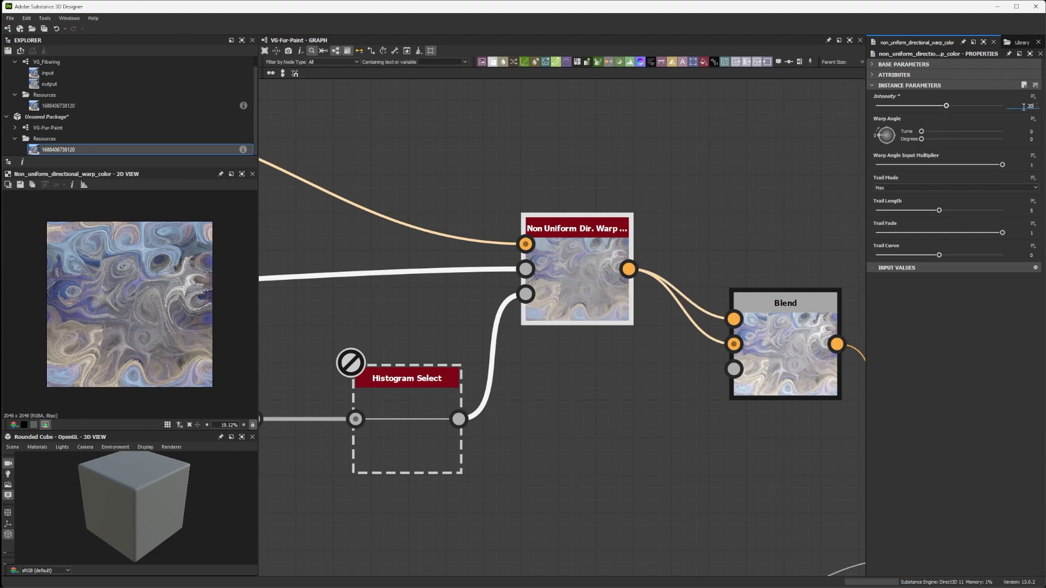
double_click(1024, 106)
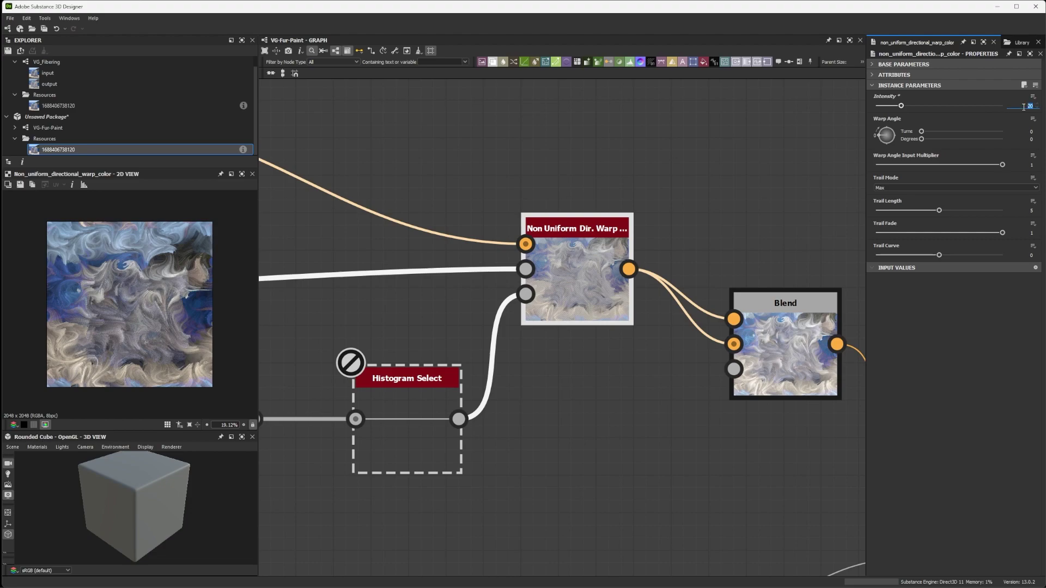
type("5")
key("Return")
- Expose the warp Intensity as a graph input with a maximum of 50
left_click(1033, 97)
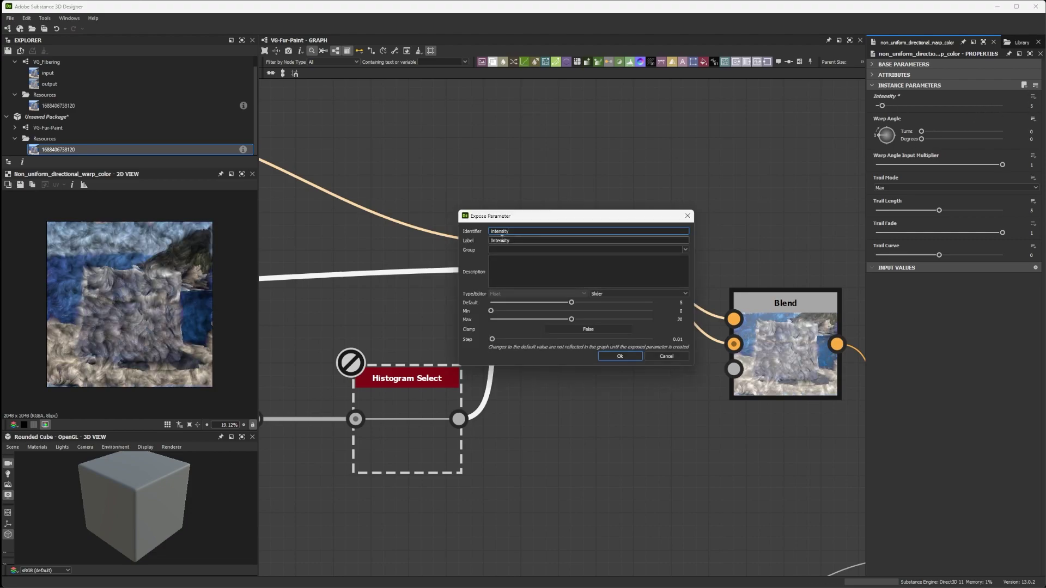
double_click(500, 231)
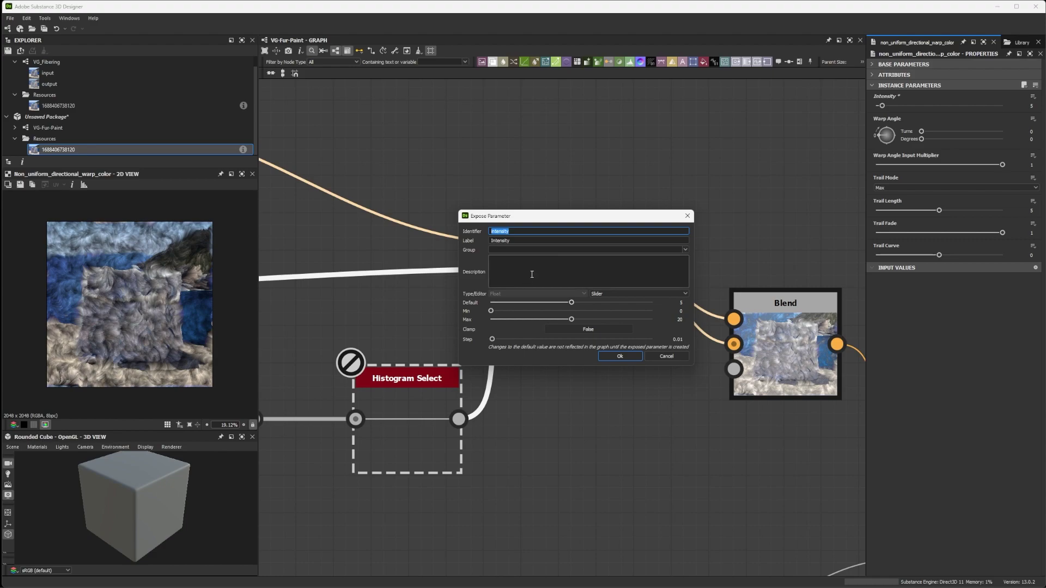
double_click(678, 320)
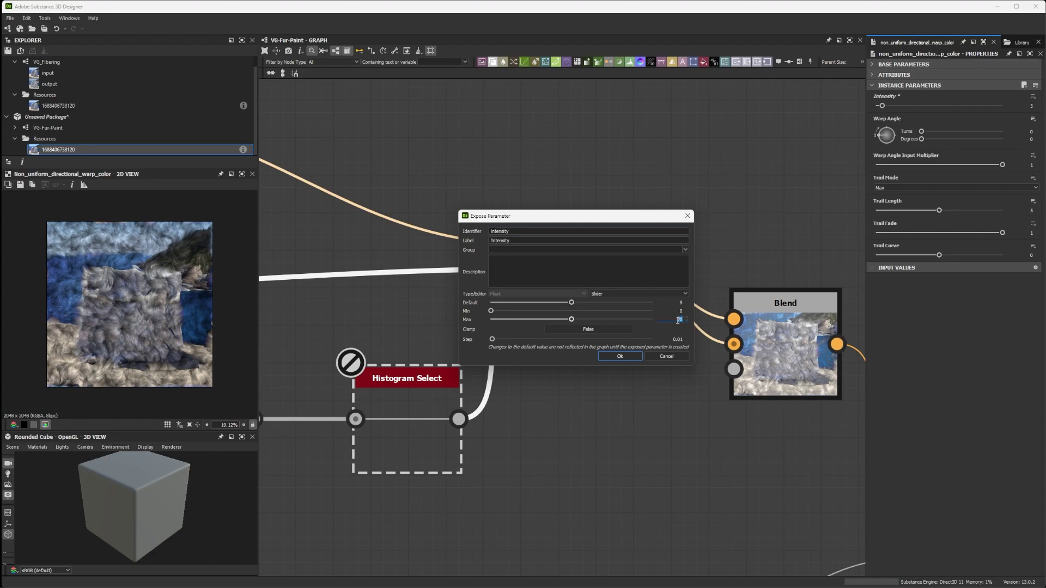
type("50")
left_click(620, 356)
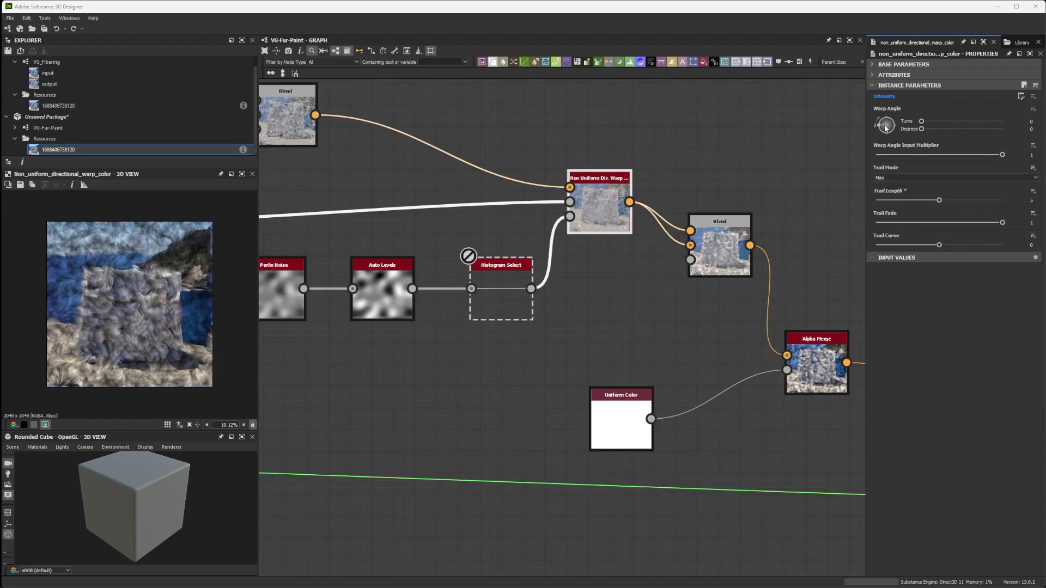
- Expose Warp Angle, Angle Input Multiplier, Trail Length, Trail Fade and Trail Curve as inputs
left_click_drag(881, 127, 938, 109)
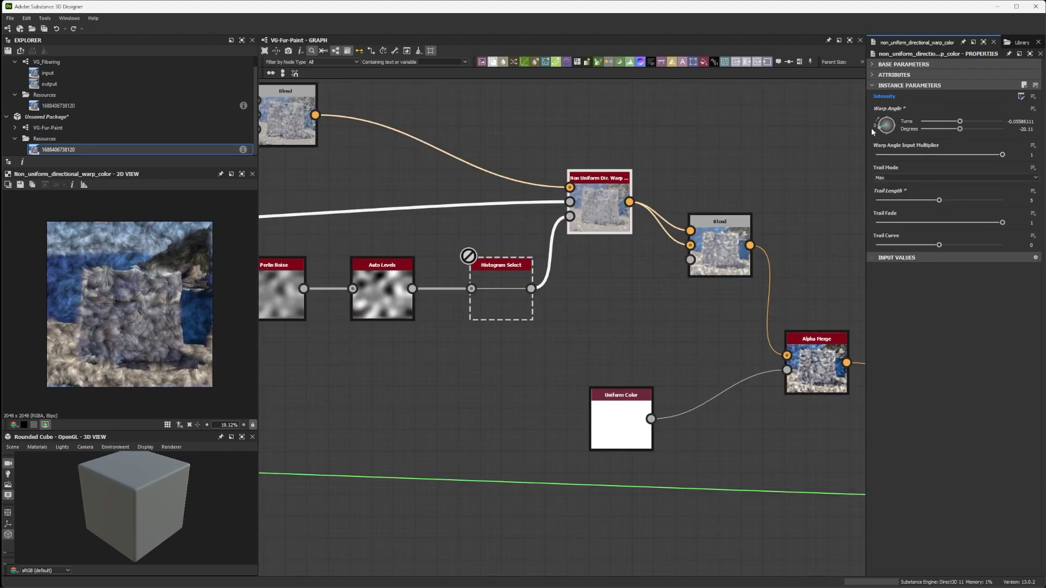
key("ctrl+z")
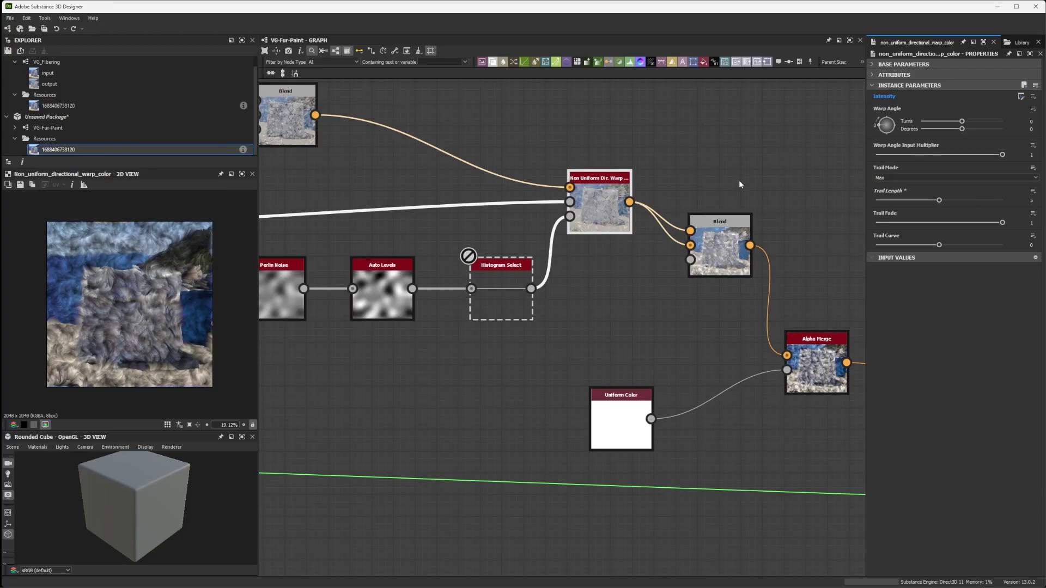
left_click(1033, 109)
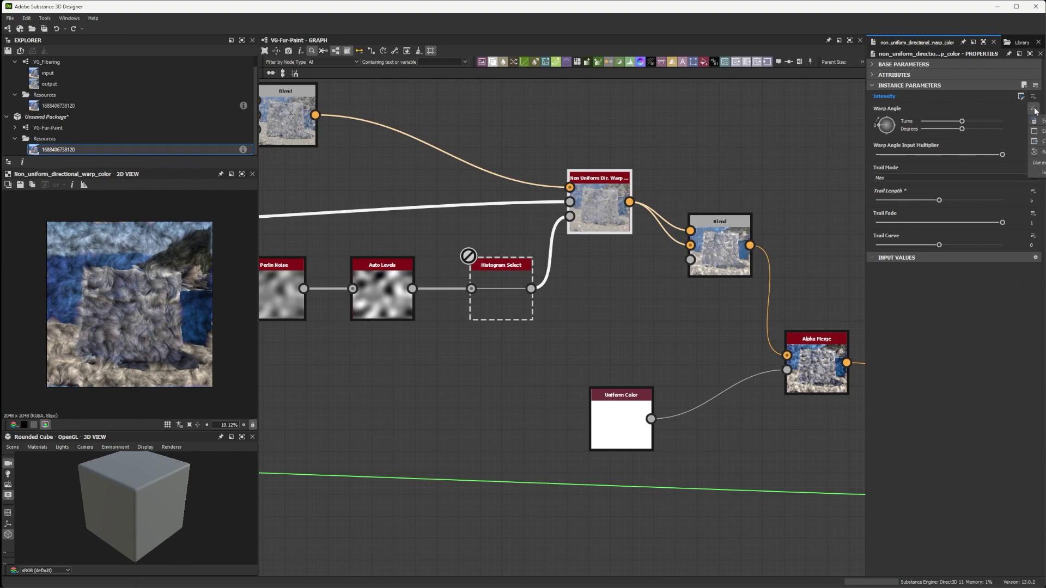
left_click(1038, 131)
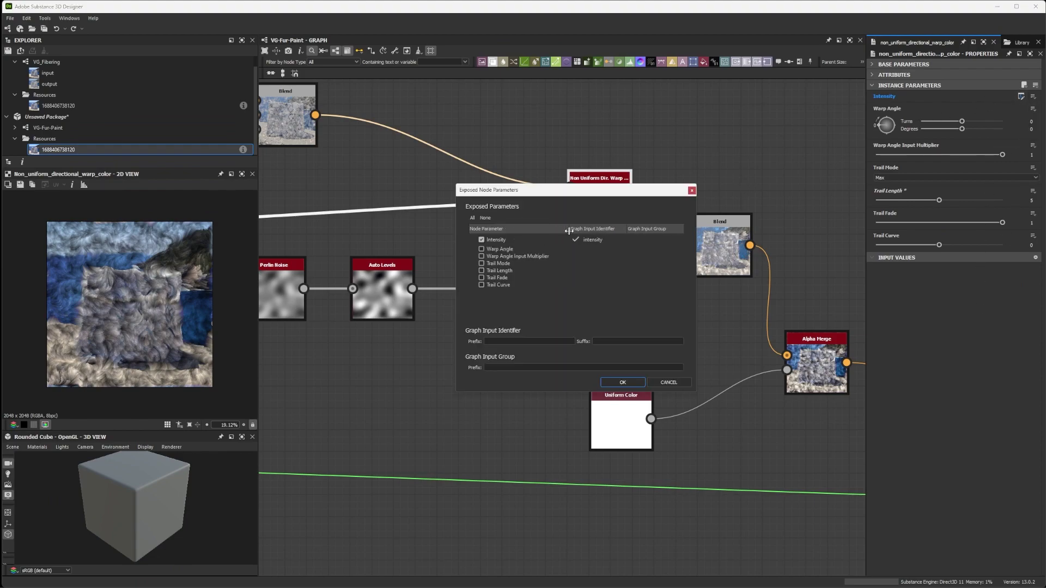
left_click(481, 249)
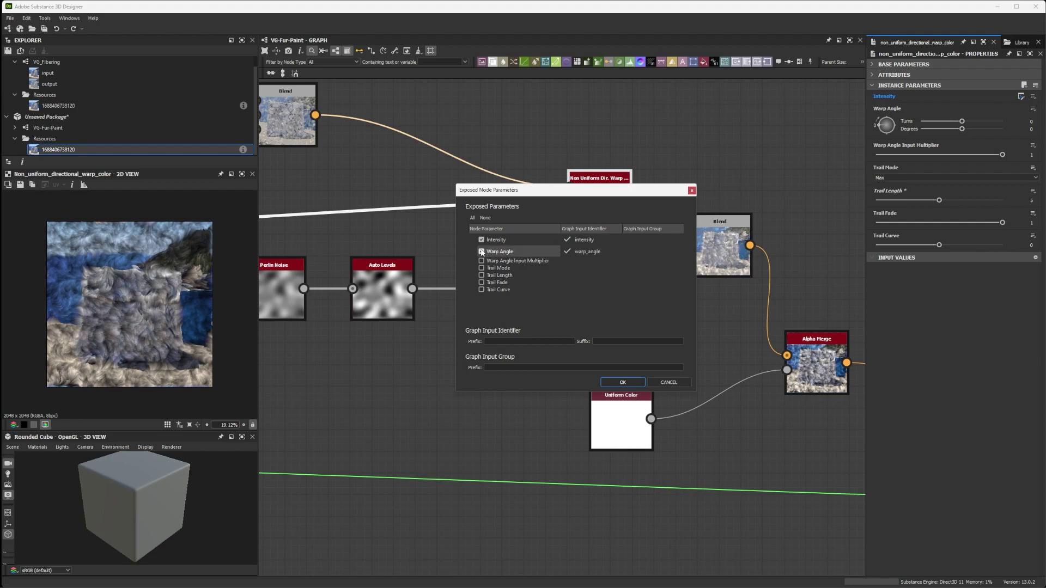
left_click(481, 262)
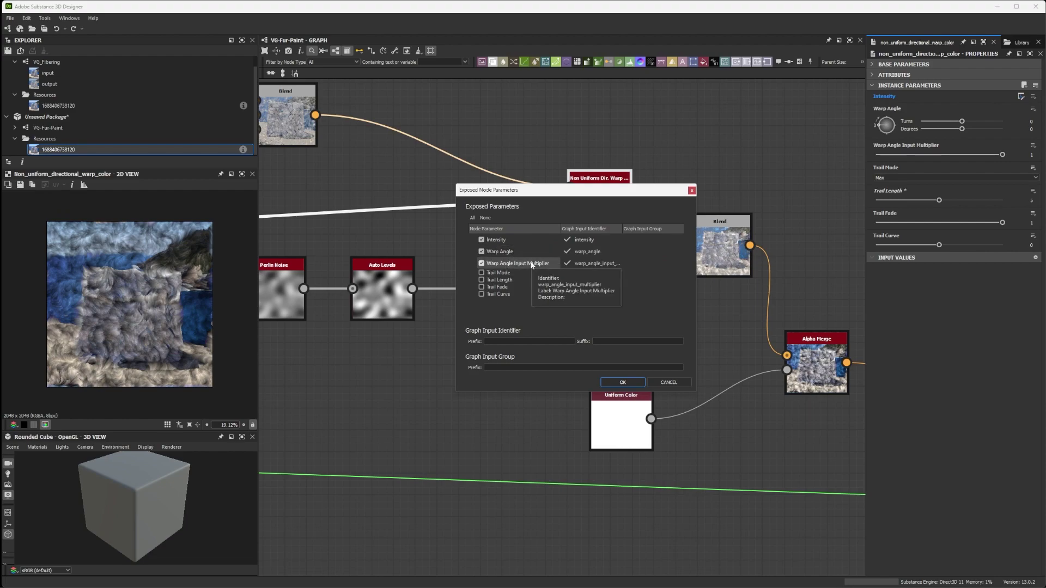
left_click(481, 282)
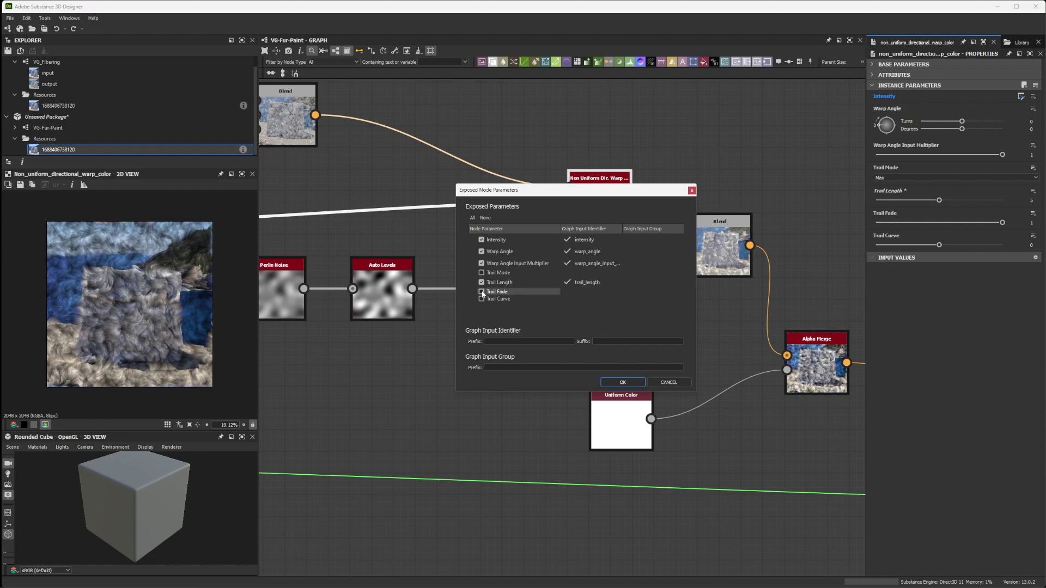
left_click(482, 292)
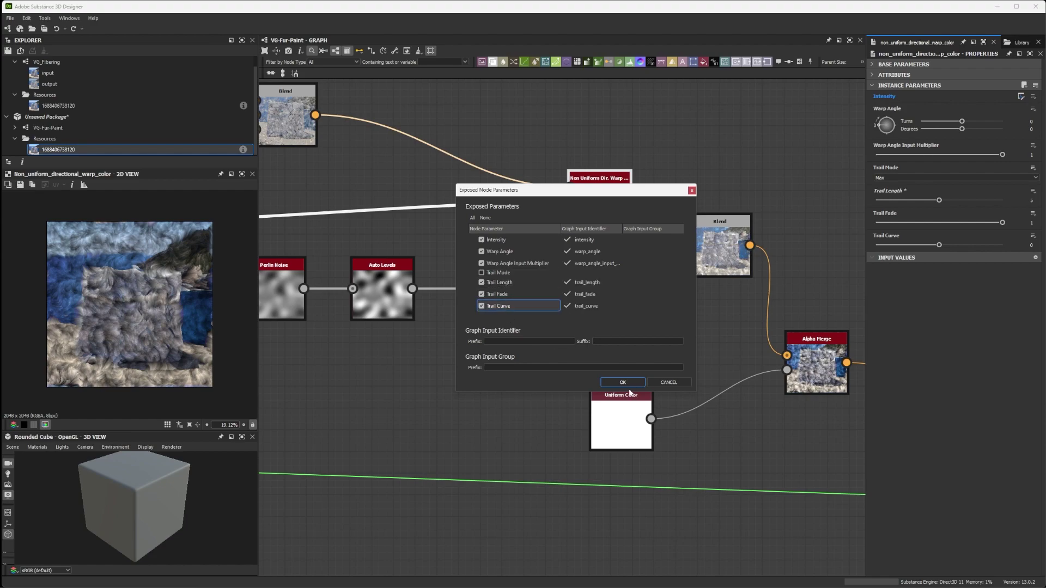
left_click(626, 381)
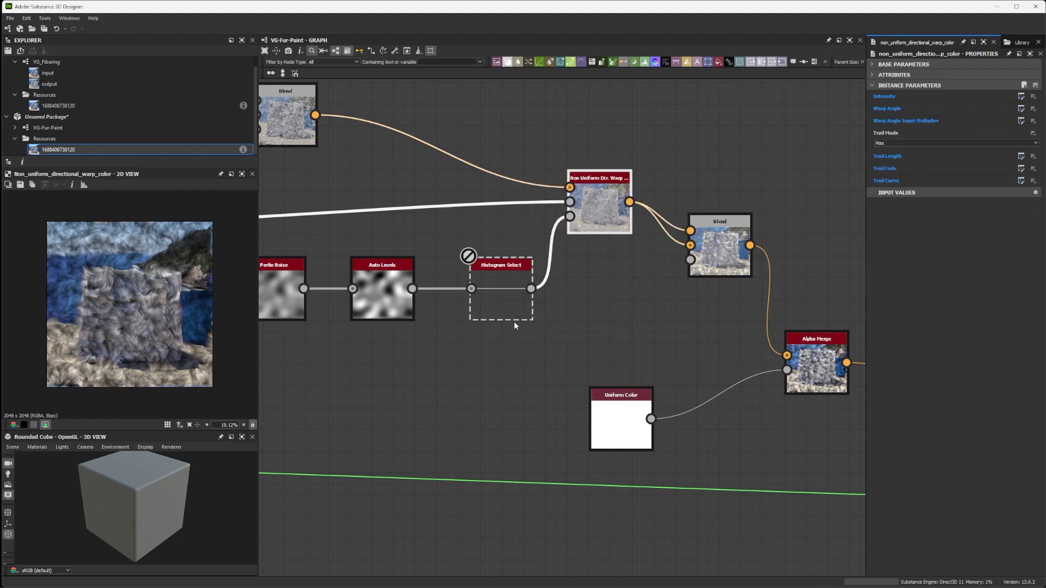
- Pull back to view the whole graph and move the Uniform Color node up-left
scroll(514, 322, "down", 3)
scroll(487, 310, "down", 3)
middle_click_drag(487, 311, 551, 291)
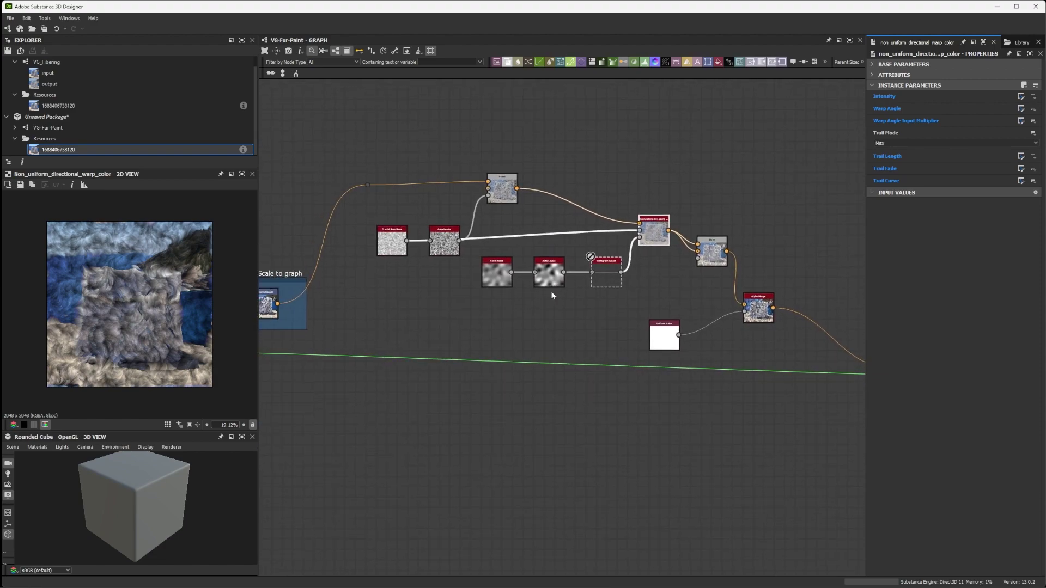
left_click_drag(663, 336, 600, 326)
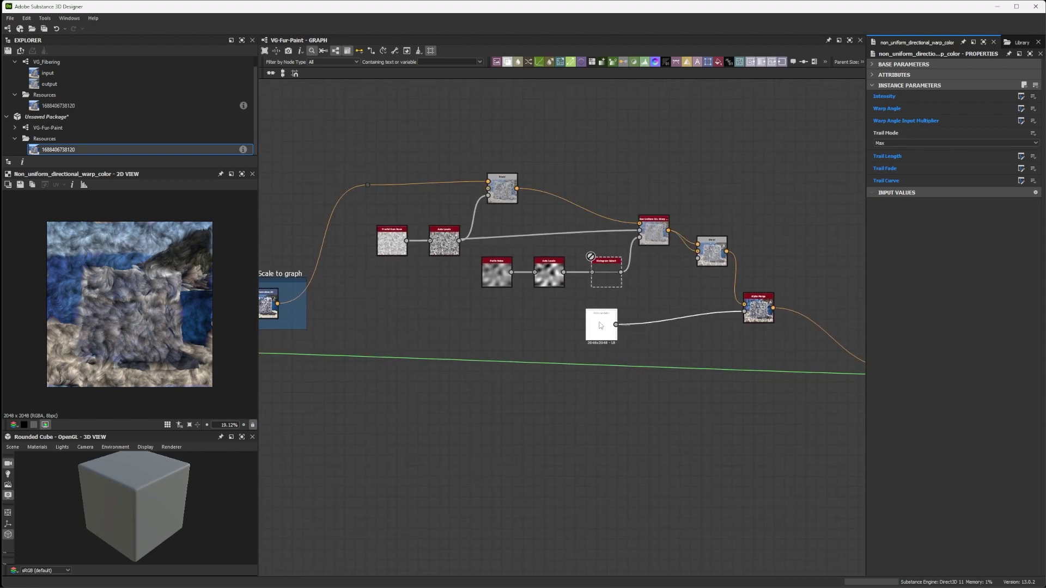
middle_click_drag(430, 301, 457, 297)
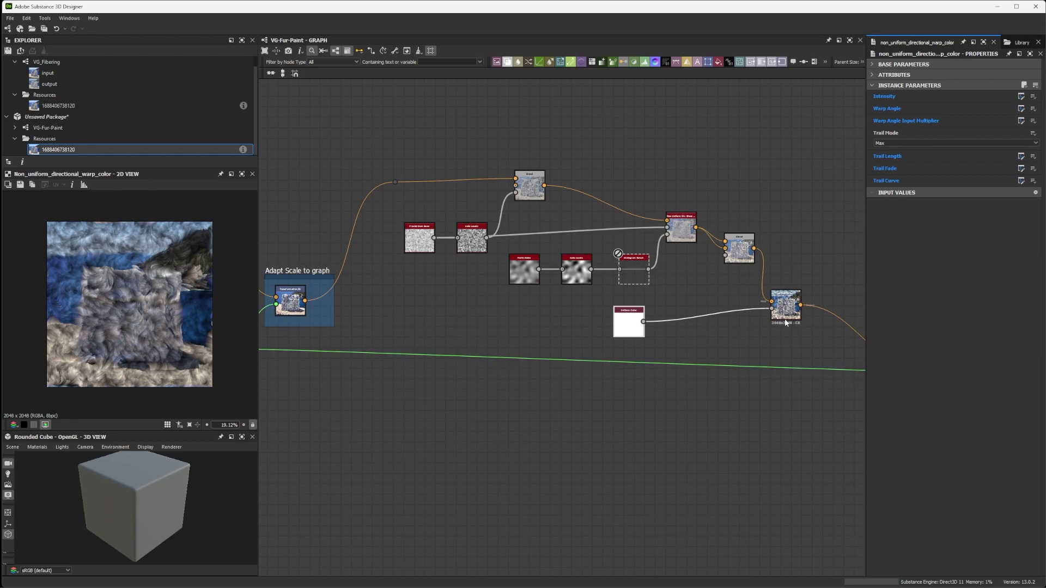
scroll(785, 323, "up", 5)
middle_click_drag(362, 294, 530, 293)
scroll(530, 293, "down", 4)
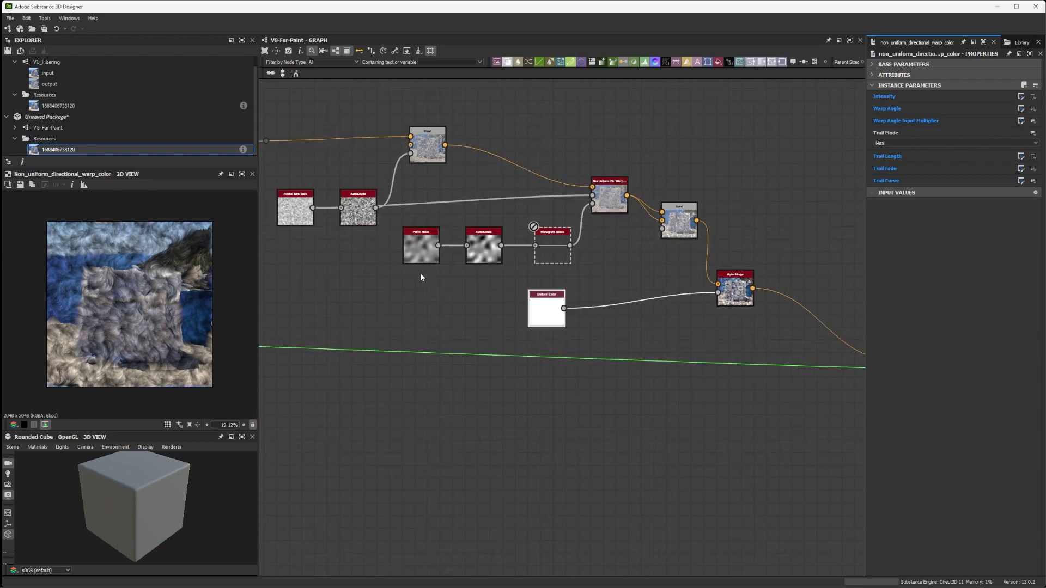
scroll(420, 272, "down", 1)
- Feed Alpha Merge from a new RGB-A Split's alpha, deleting the Uniform Color node
key("space")
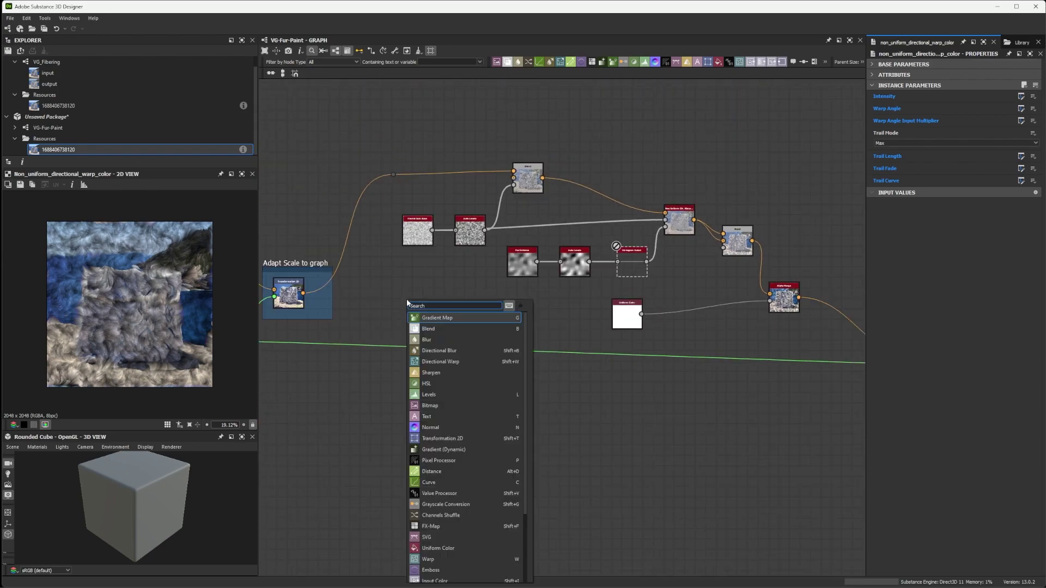
type("rgba")
key("Return")
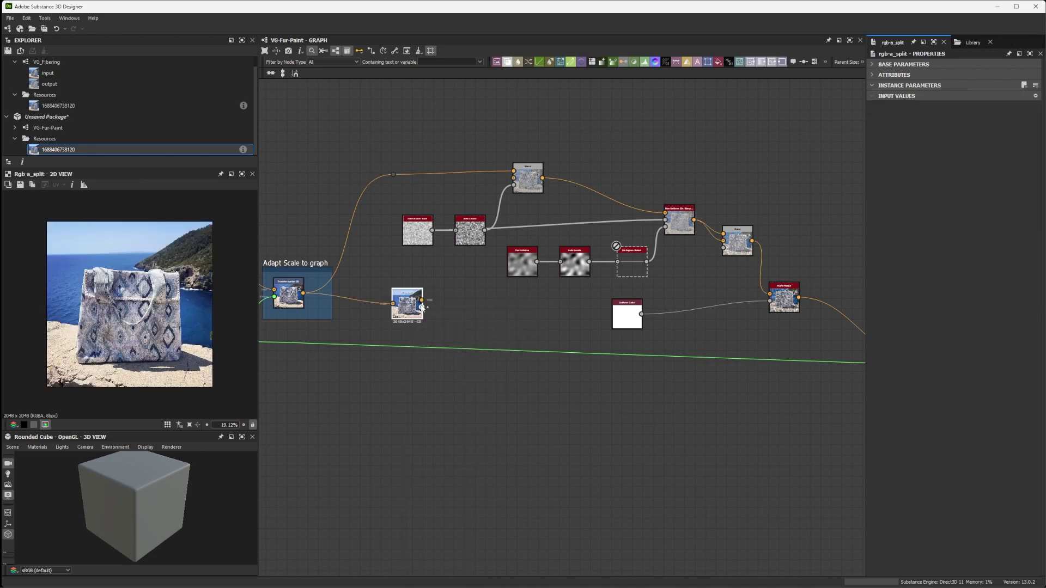
left_click_drag(421, 308, 769, 301)
left_click(627, 316)
key("Delete")
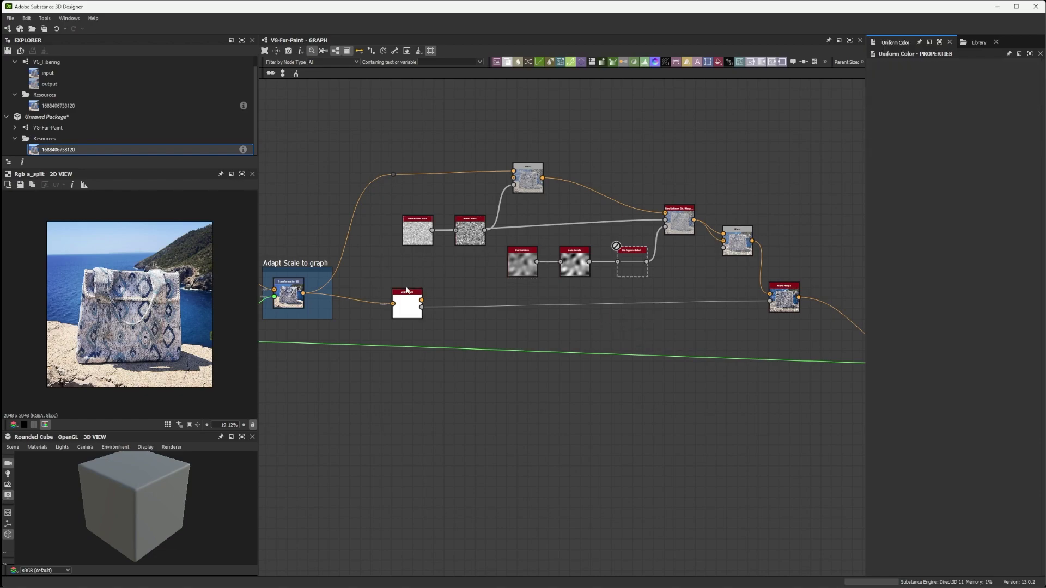
- Nudge the reroute point on the wire to Blend while zooming around the graph
scroll(405, 288, "up", 4)
scroll(403, 306, "down", 2)
scroll(388, 273, "up", 1)
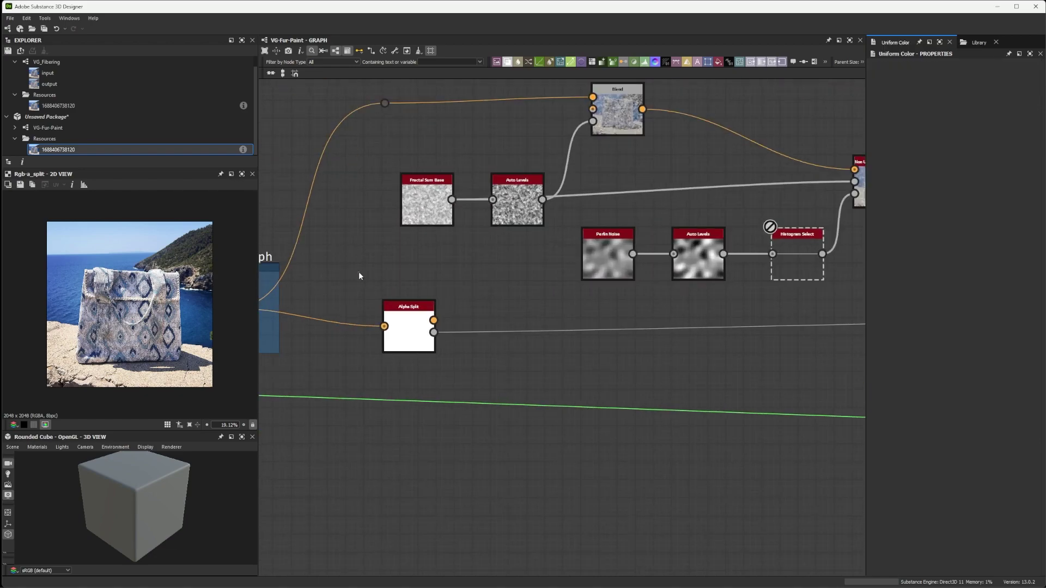
scroll(457, 374, "up", 1)
scroll(436, 327, "down", 2)
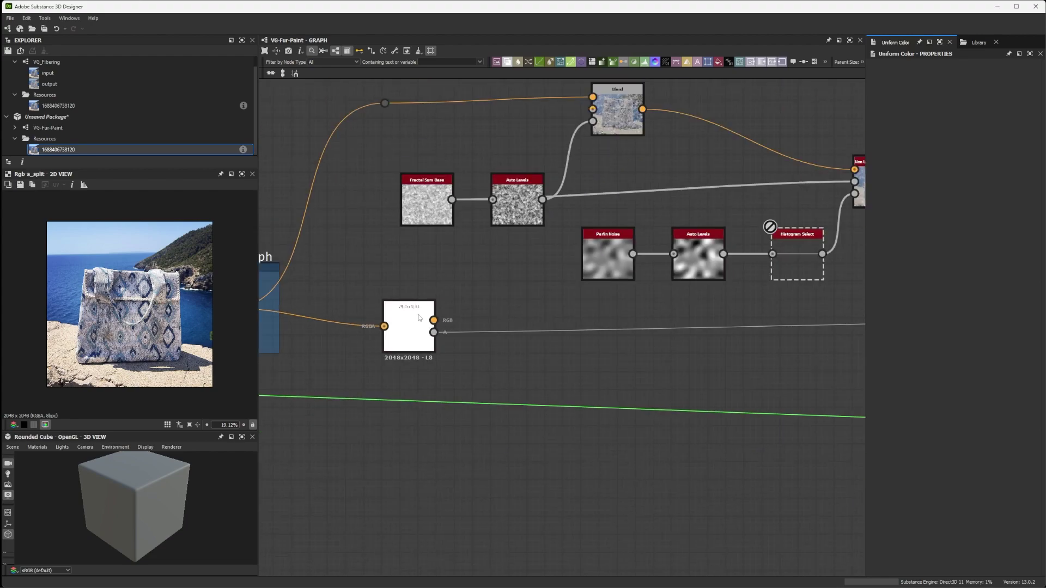
scroll(424, 295, "down", 2)
left_click_drag(404, 216, 408, 213)
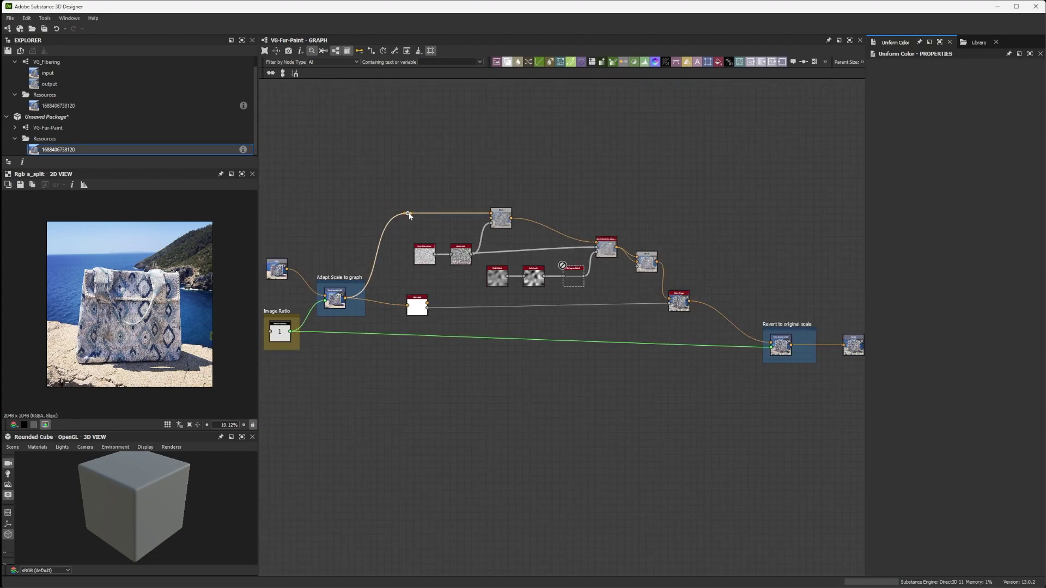
scroll(401, 283, "up", 1)
scroll(401, 283, "up", 1)
scroll(401, 283, "down", 3)
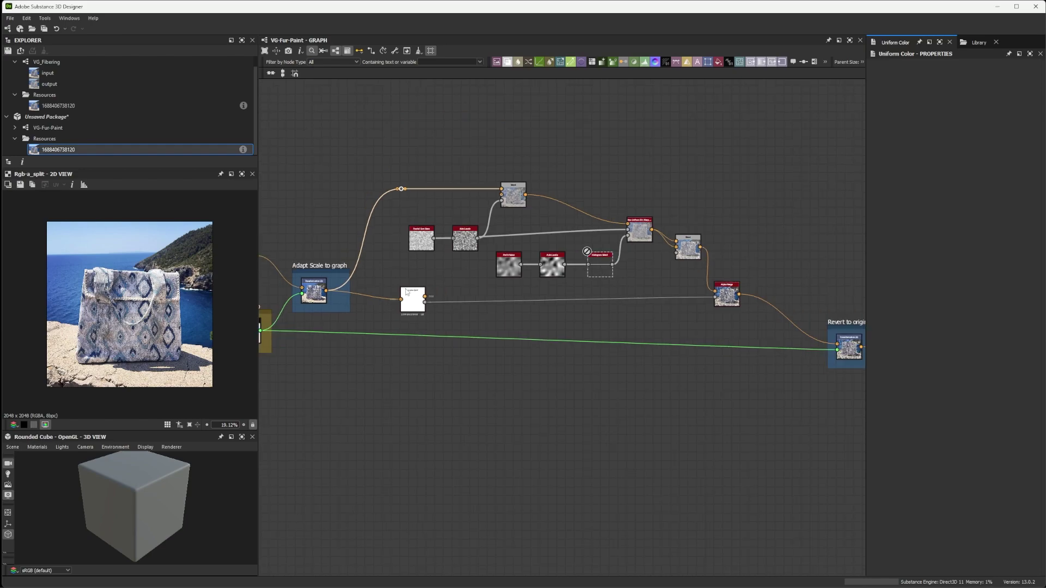
scroll(490, 294, "up", 1)
scroll(622, 288, "down", 3)
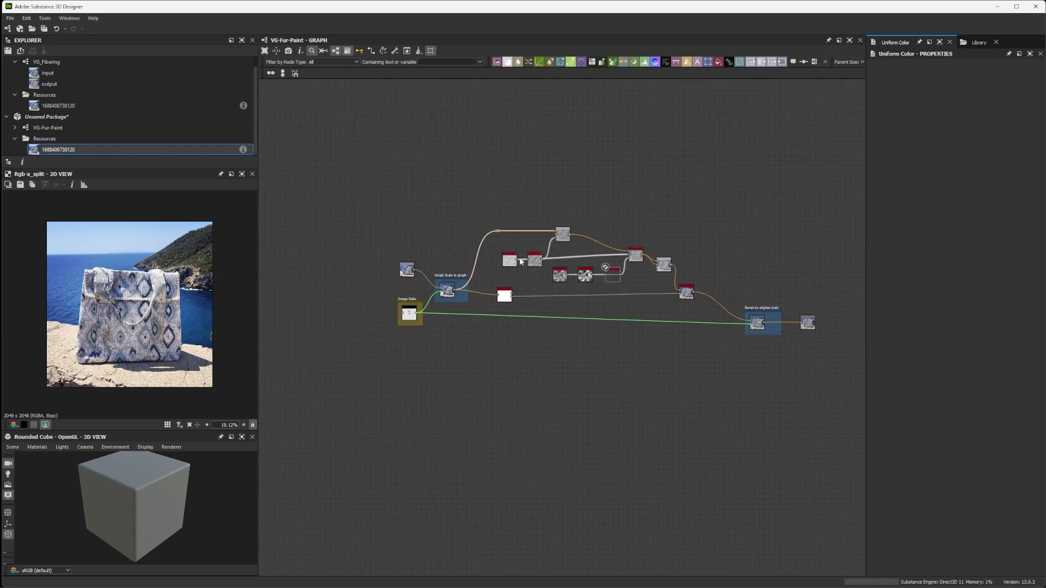
- Open the VG-Fur-Paint graph properties and preview its parameters as sliders
left_click(734, 182)
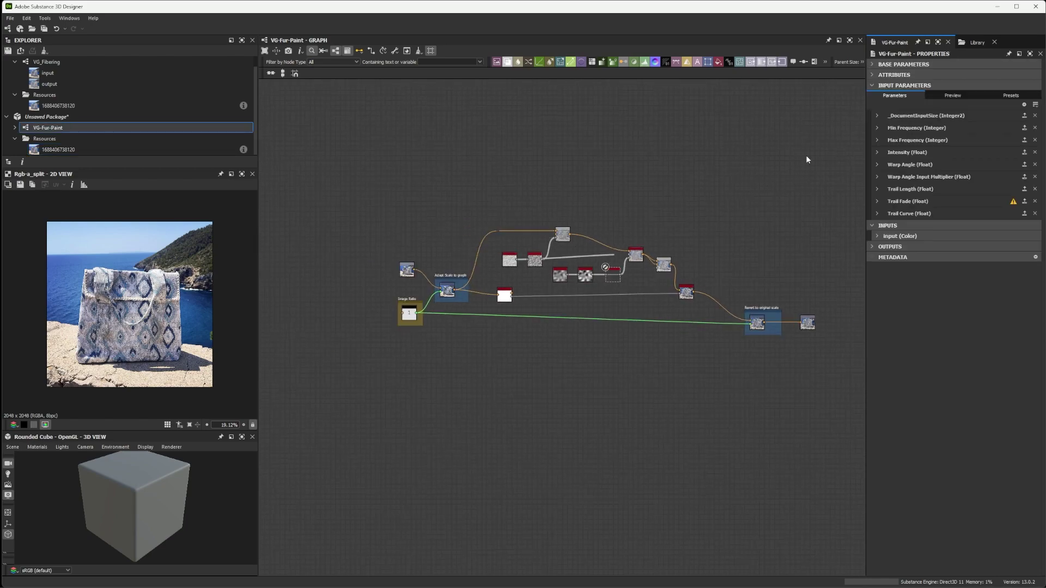
left_click(876, 199)
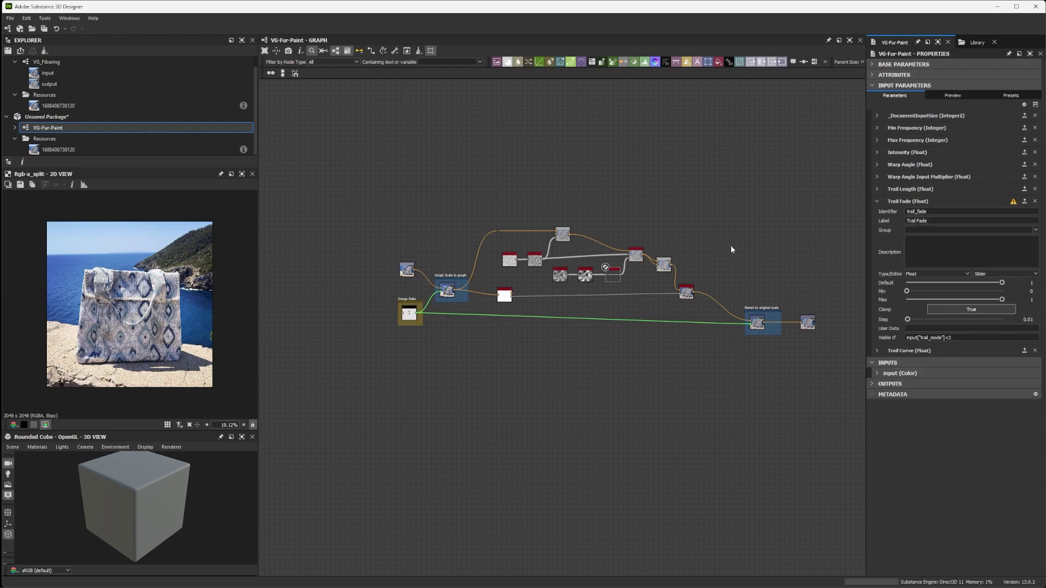
middle_click_drag(757, 234, 724, 213)
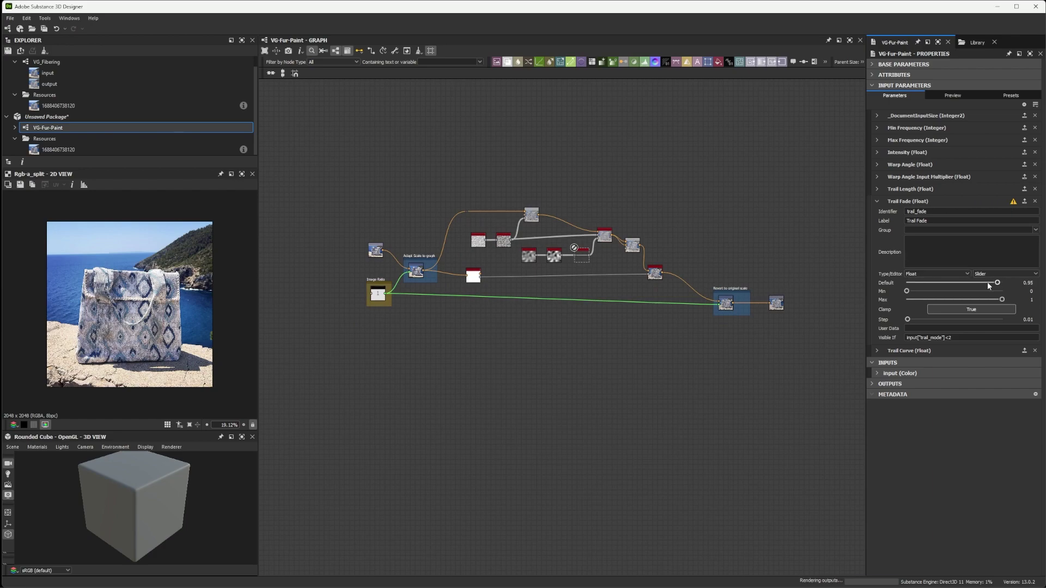
left_click(949, 95)
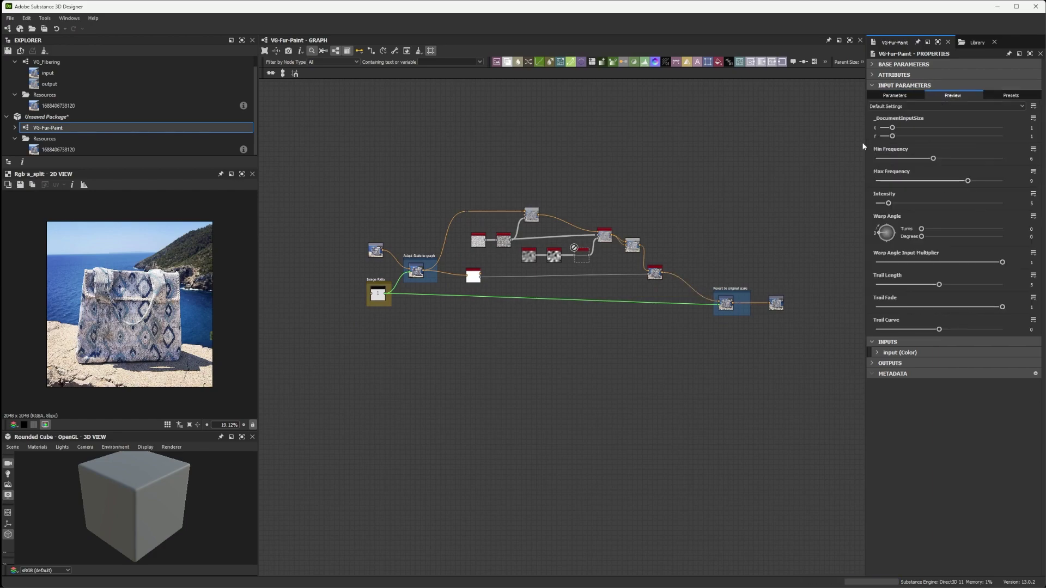
left_click(894, 95)
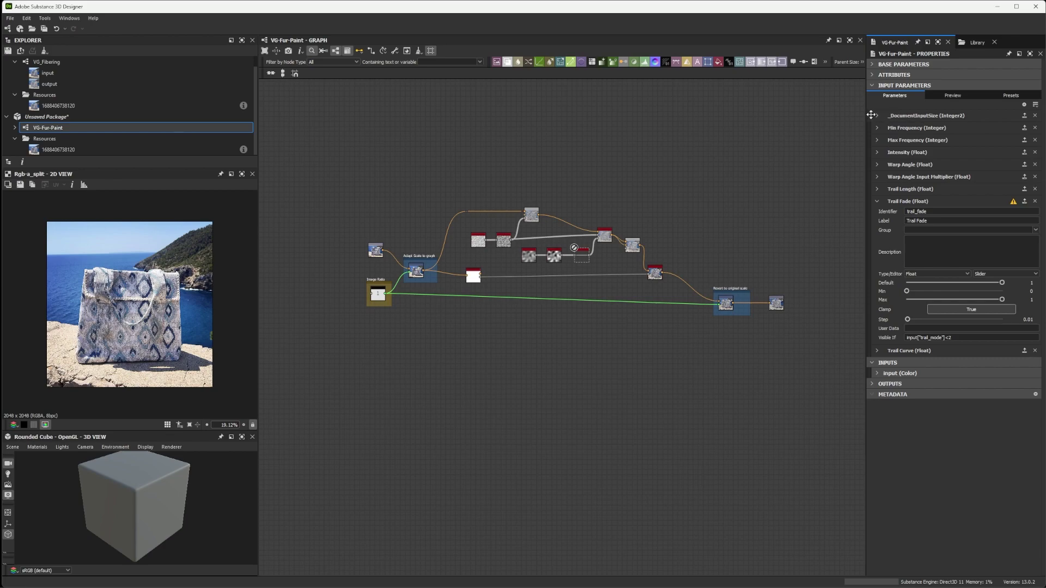
- Reorder the parameters: _DocumentInputSize last, Intensity first, Warp Angle directly below it
left_click_drag(871, 115, 871, 354)
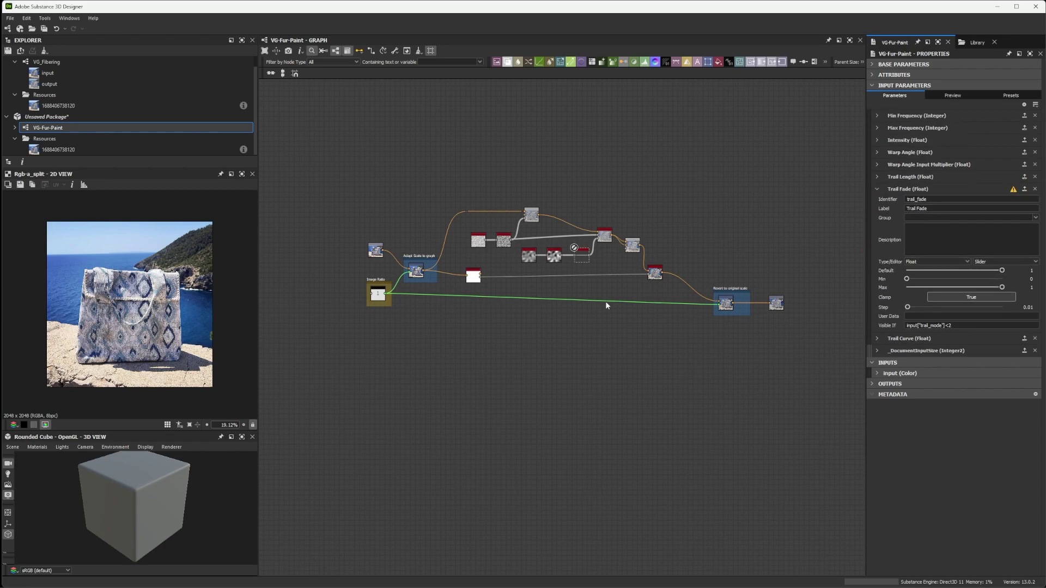
scroll(574, 287, "down", 1)
scroll(490, 305, "up", 2)
scroll(453, 339, "up", 1)
scroll(469, 268, "up", 1)
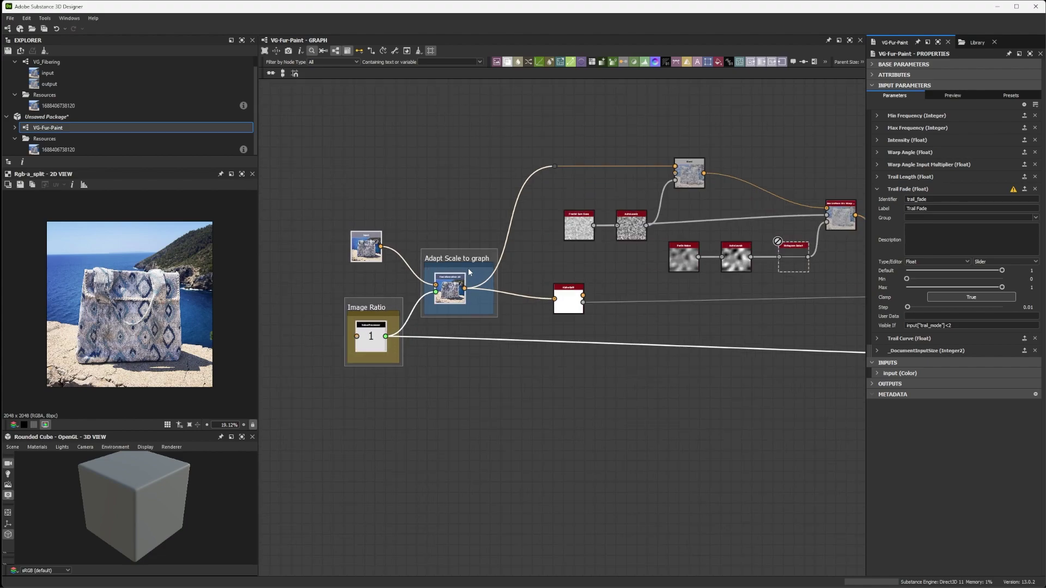
scroll(469, 268, "down", 1)
middle_click_drag(786, 236, 714, 215)
scroll(716, 214, "up", 1)
left_click(878, 115)
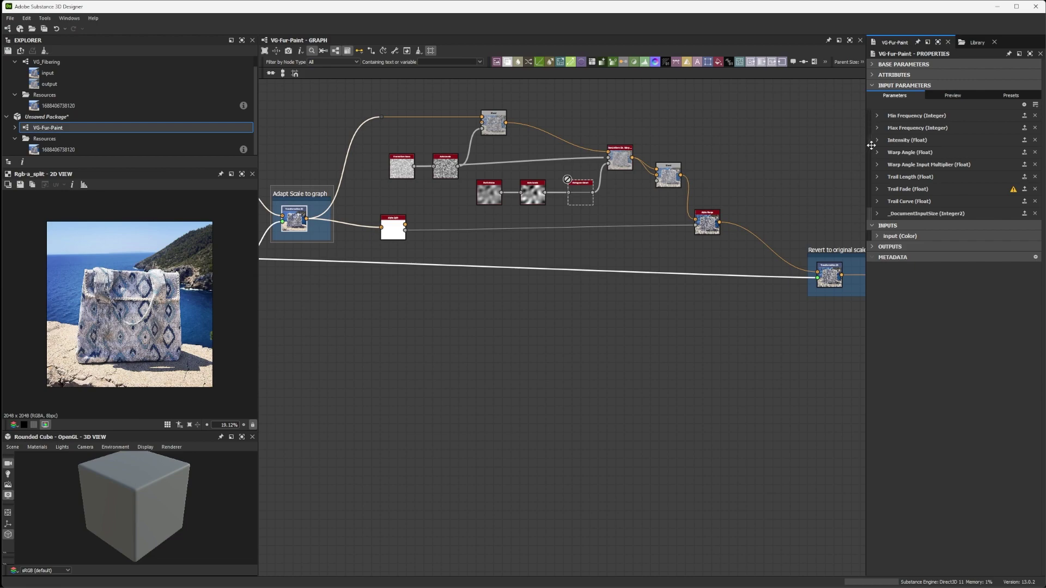
left_click_drag(871, 145, 872, 116)
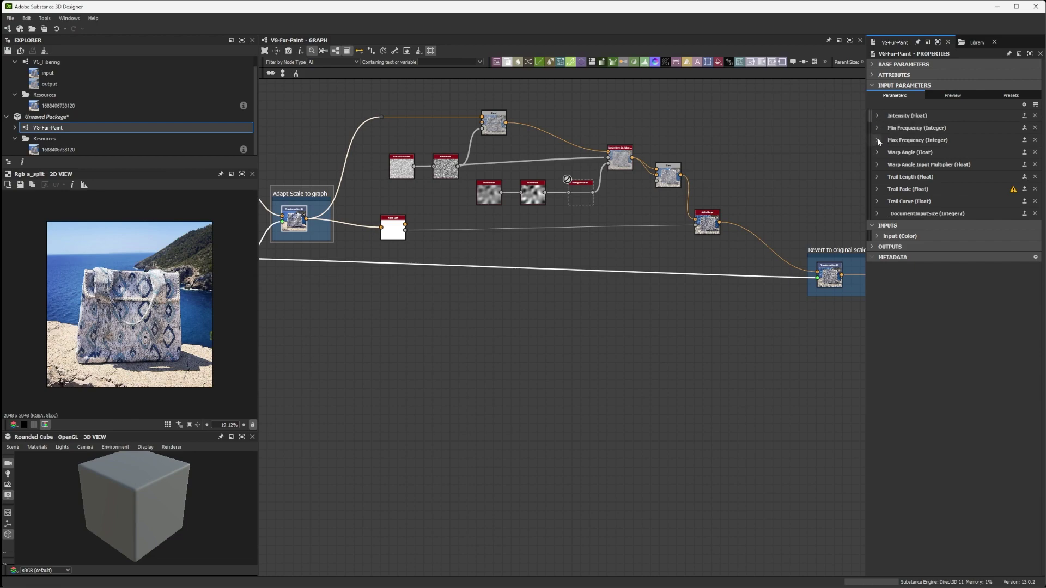
mouse_move(870, 155)
left_mouse_down()
mouse_move(871, 131)
mouse_move(871, 139)
left_mouse_up()
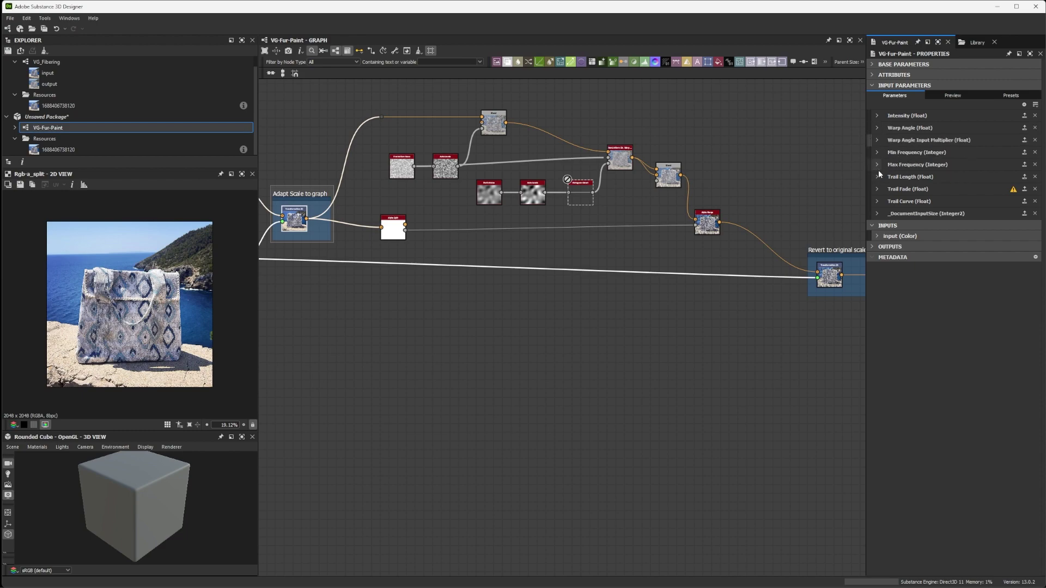
- Rename the Warp Angle parameter's identifier to Angle by removing the warp_ prefix
left_click(877, 128)
left_click(923, 139)
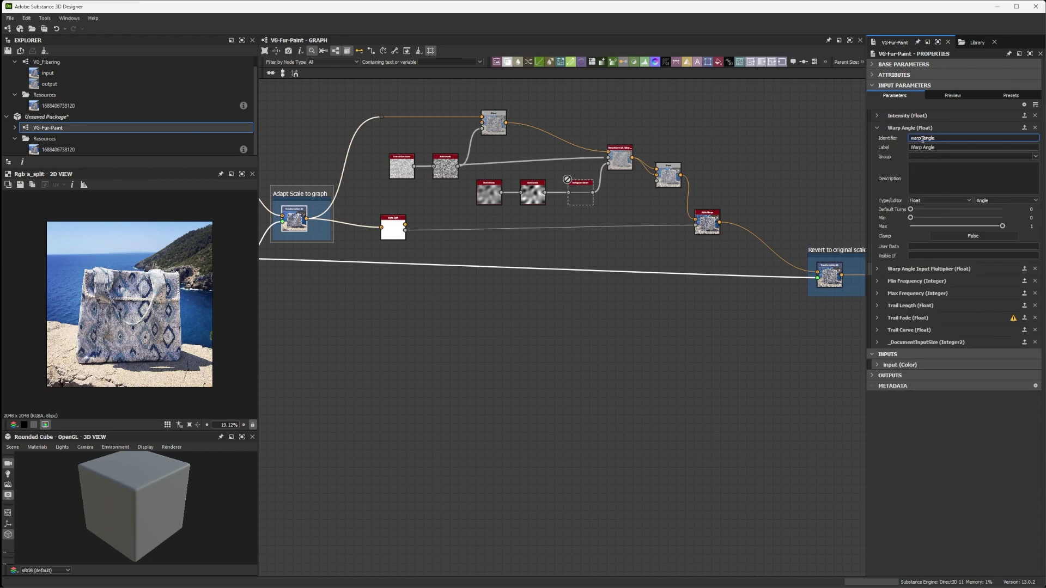
left_click_drag(923, 139, 888, 138)
key("Return")
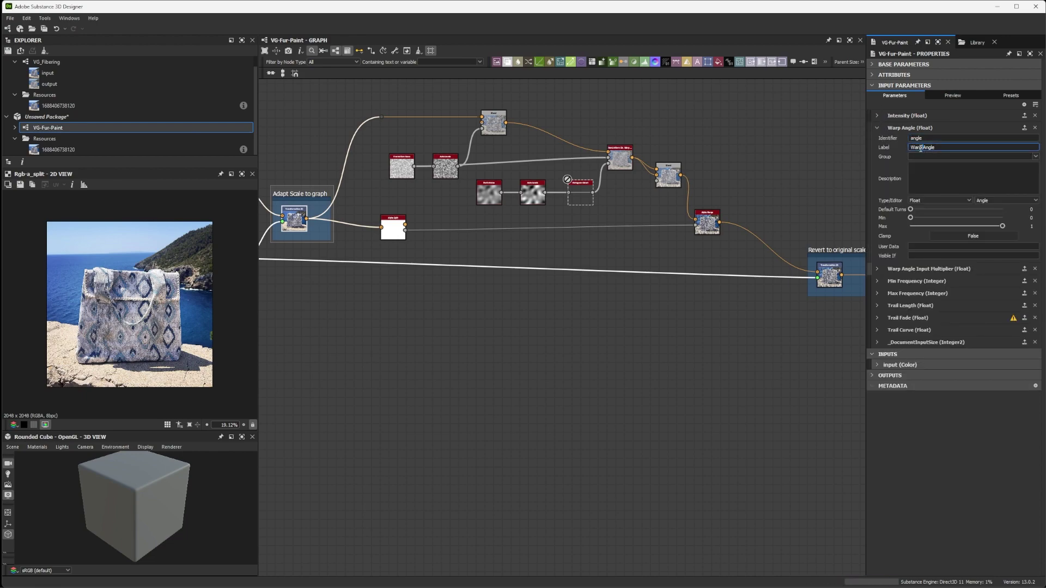
left_click(877, 129)
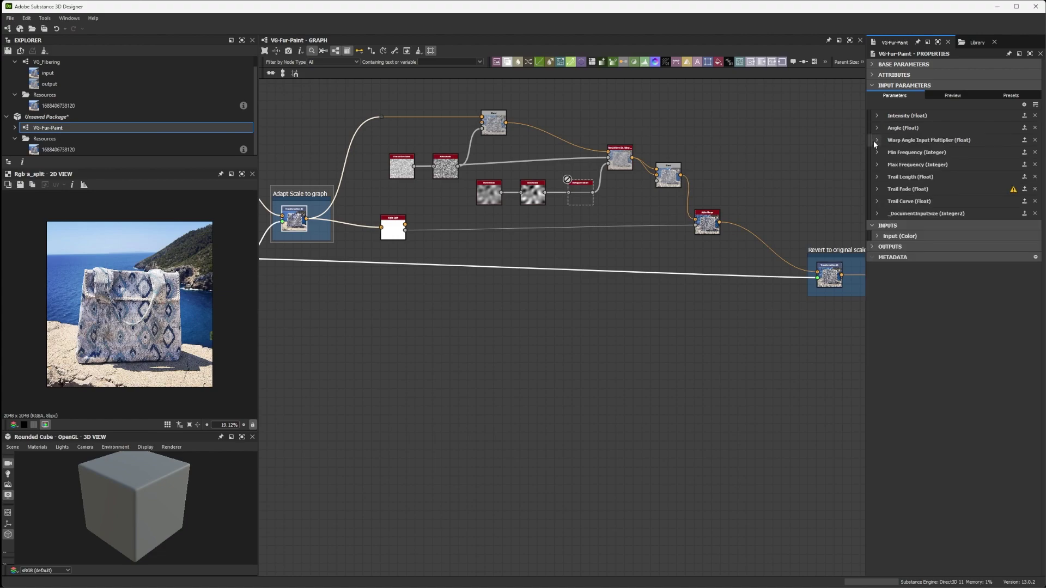
- Relabel the Warp Angle Input Multiplier parameter as Angle Randomness
left_click(874, 140)
left_click(917, 160)
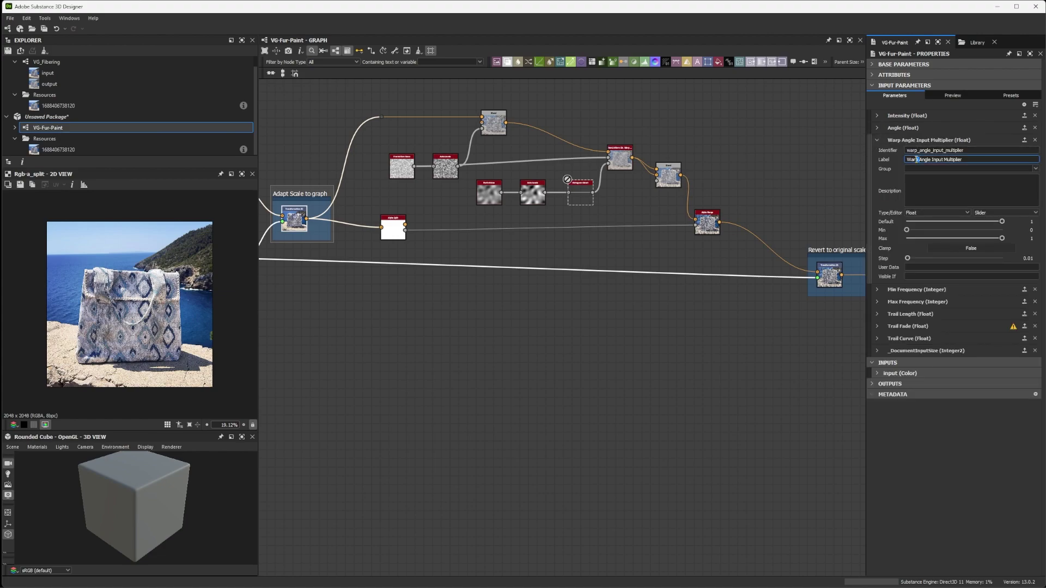
left_click_drag(918, 160, 904, 159)
key("BackSpace")
left_click_drag(920, 160, 973, 160)
type("Randomness")
key("Return")
left_click(876, 142)
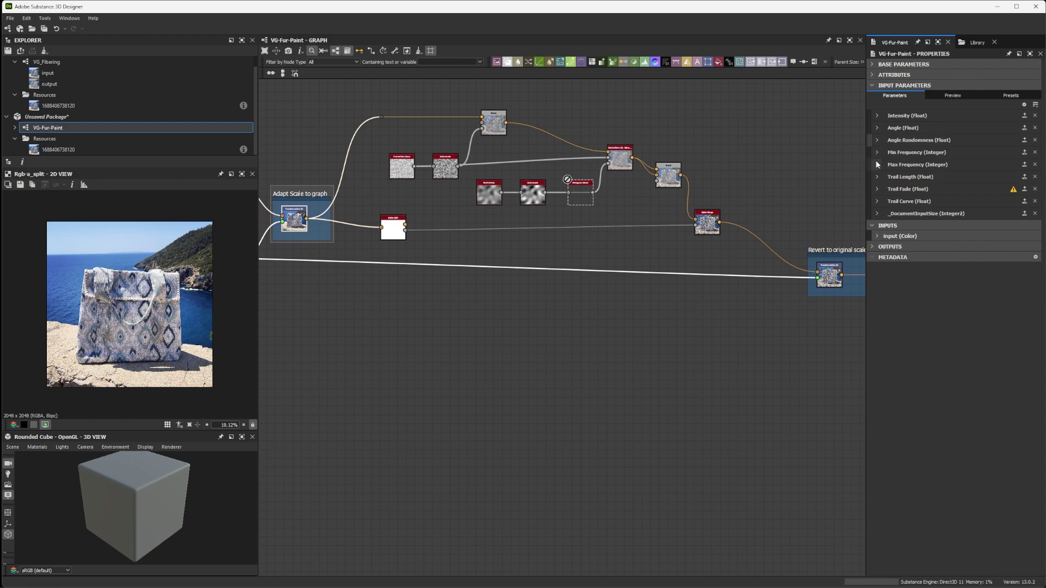
- Expand the graph's Attributes and set its label to VG Fur Paint
left_click(949, 94)
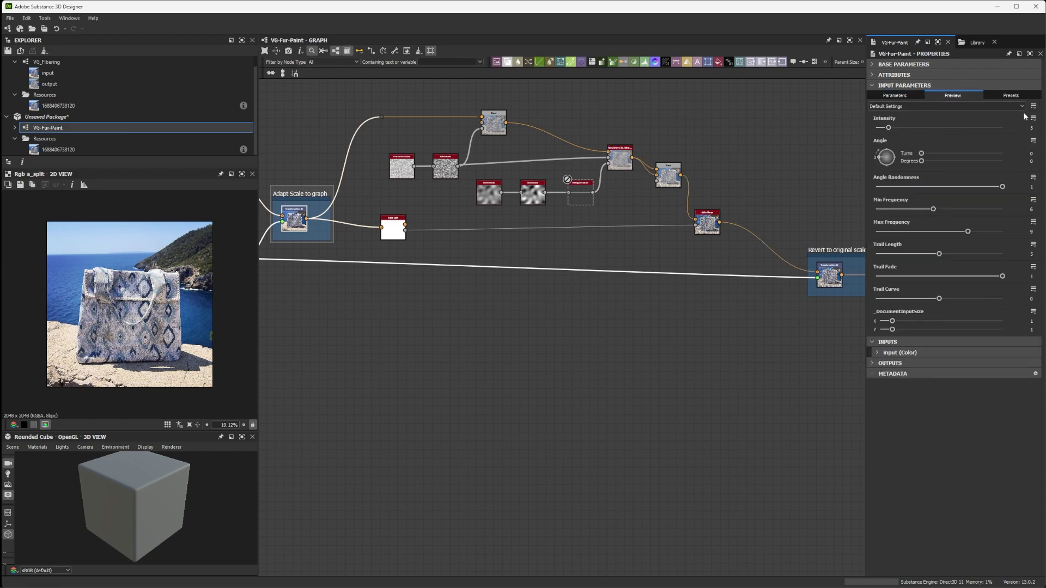
left_click(874, 85)
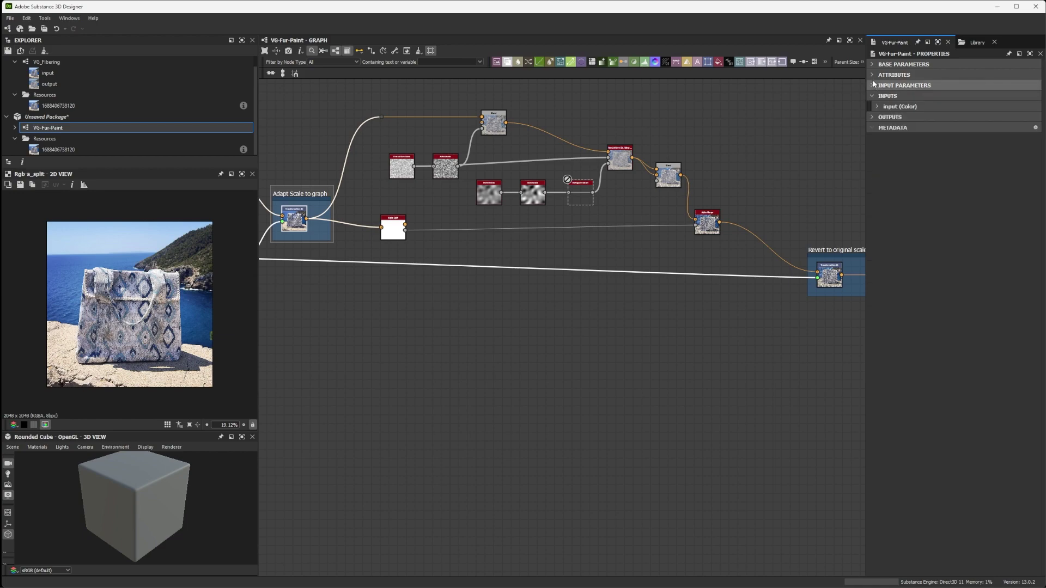
left_click(873, 64)
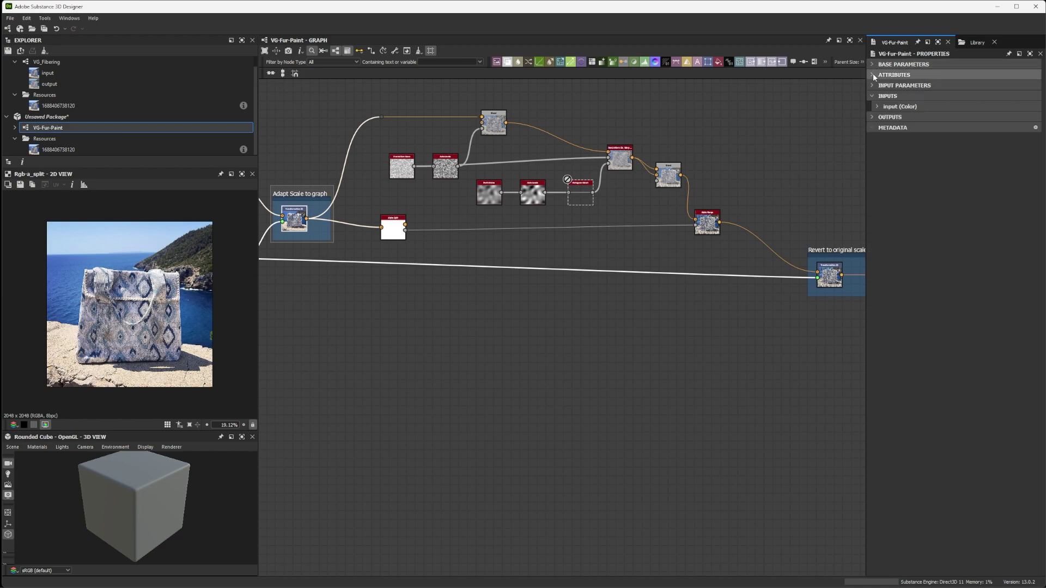
left_click(873, 74)
left_click(893, 116)
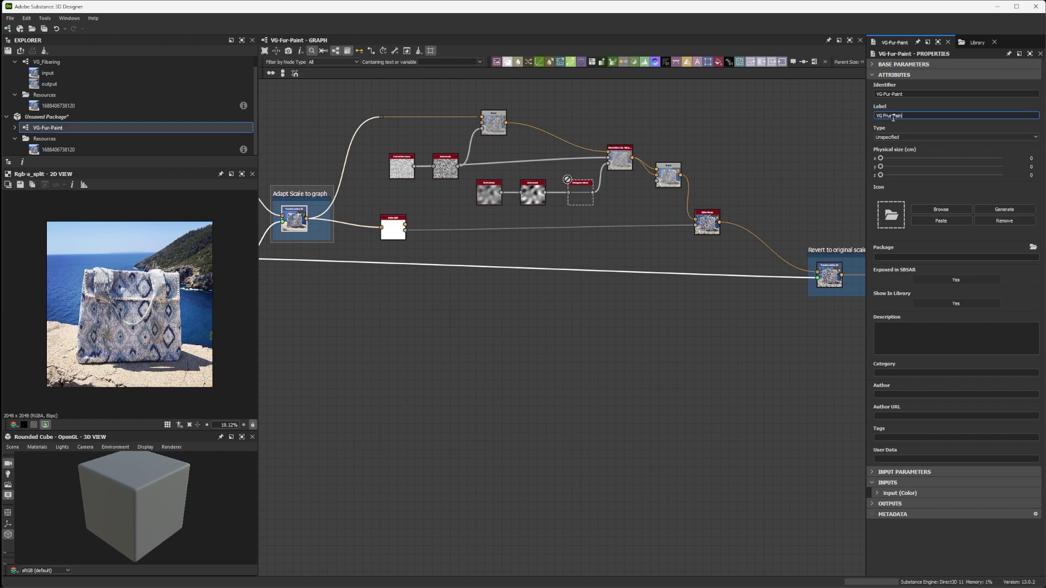
left_click(889, 336)
- Add the fur-paint description, category Filters, the author name and the tag Painting
type("This")
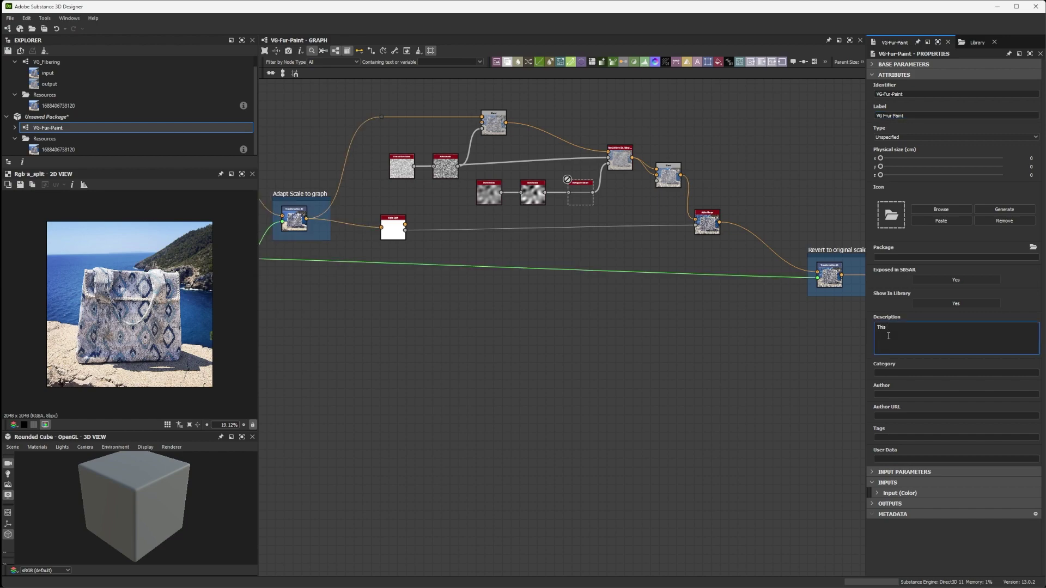
type(" filters ")
type("will")
type(" apply a fur paint effect to the selected layer")
left_click(932, 374)
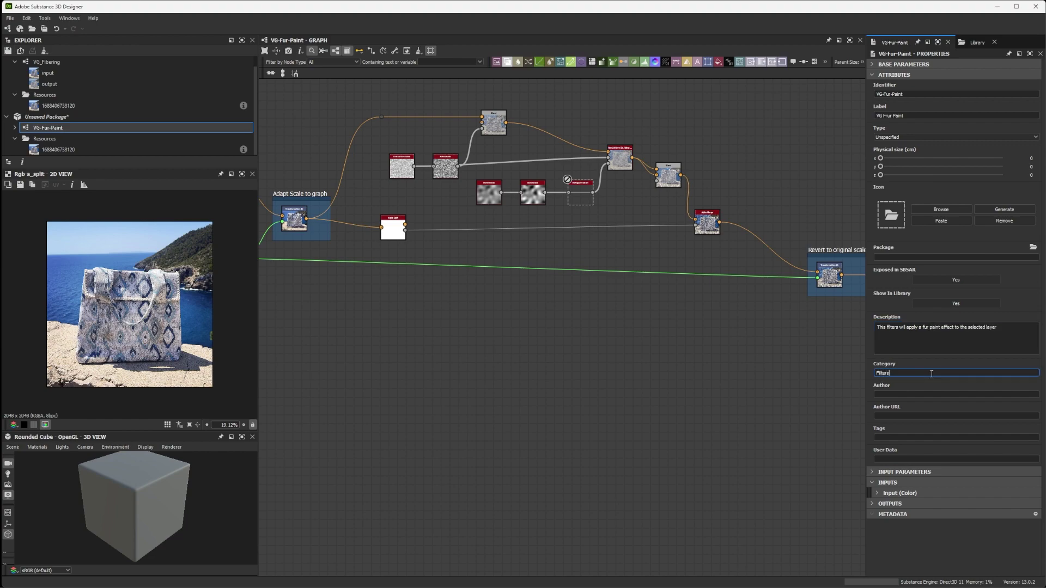
left_click(921, 393)
type("Vincent G")
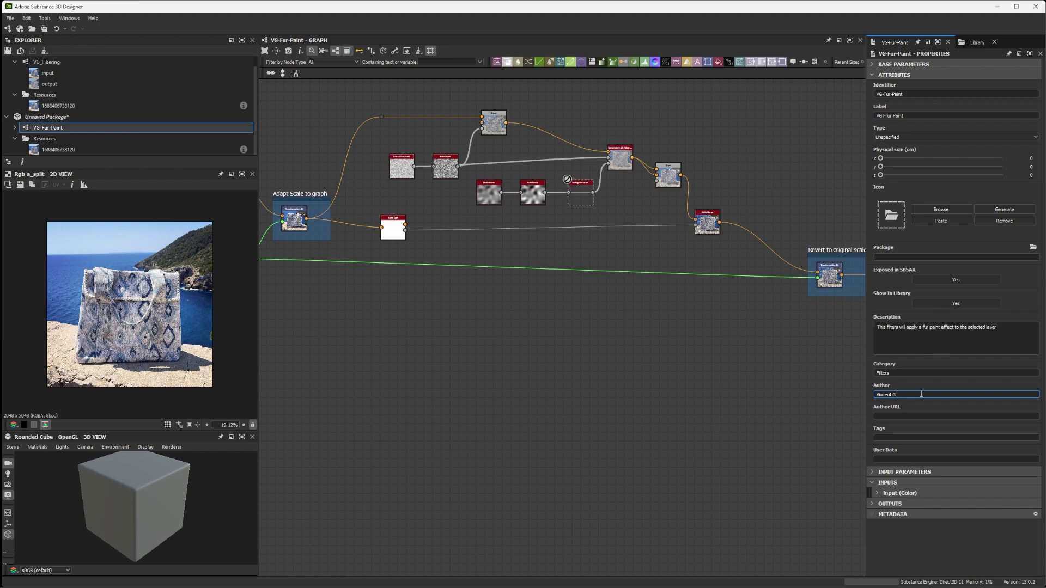
type("AULT - A")
type("dobe Substance 3D")
left_click(907, 416)
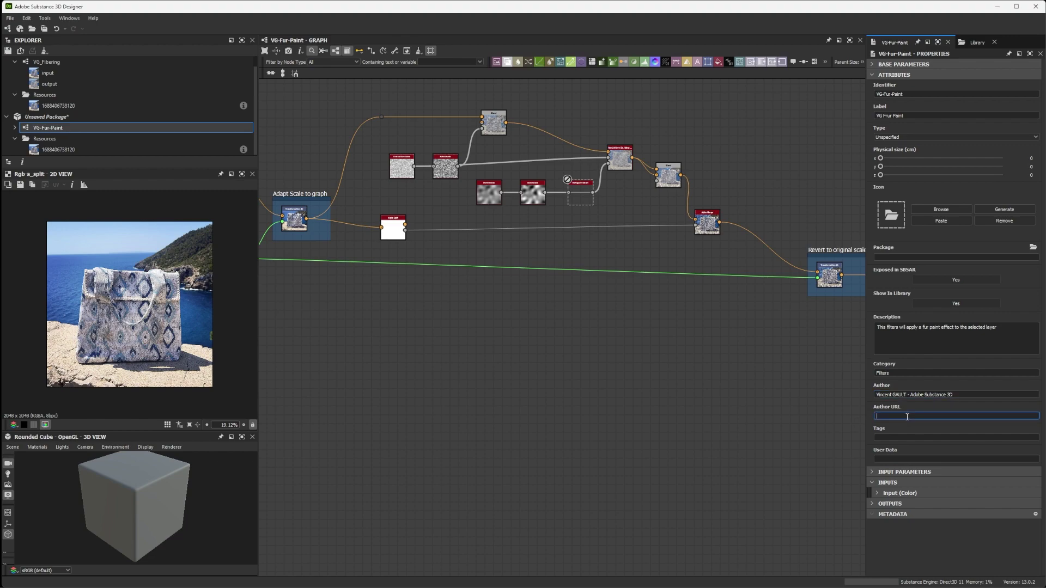
left_click(887, 438)
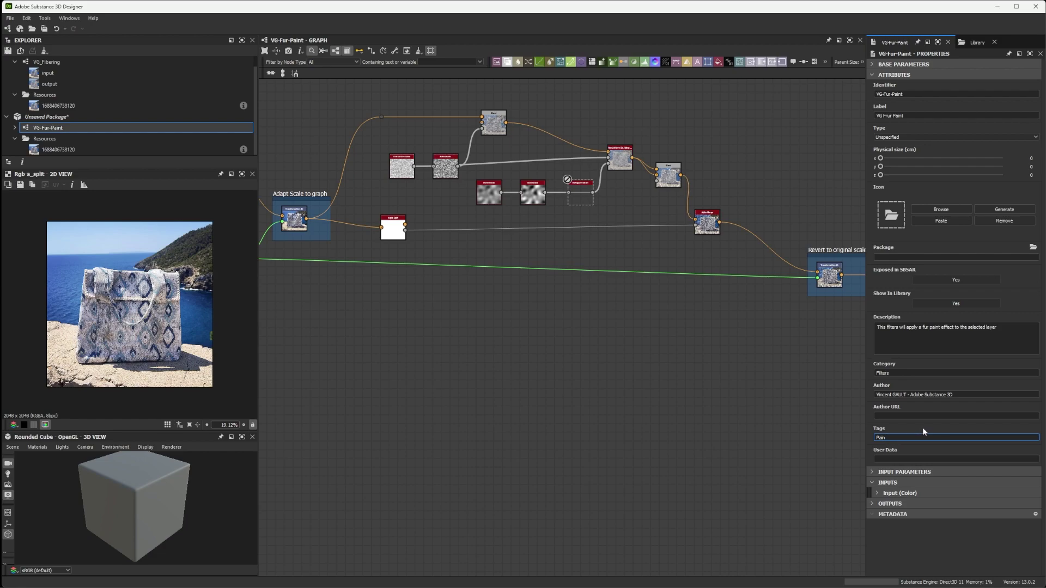
type("Painting")
left_click(784, 433)
key("f")
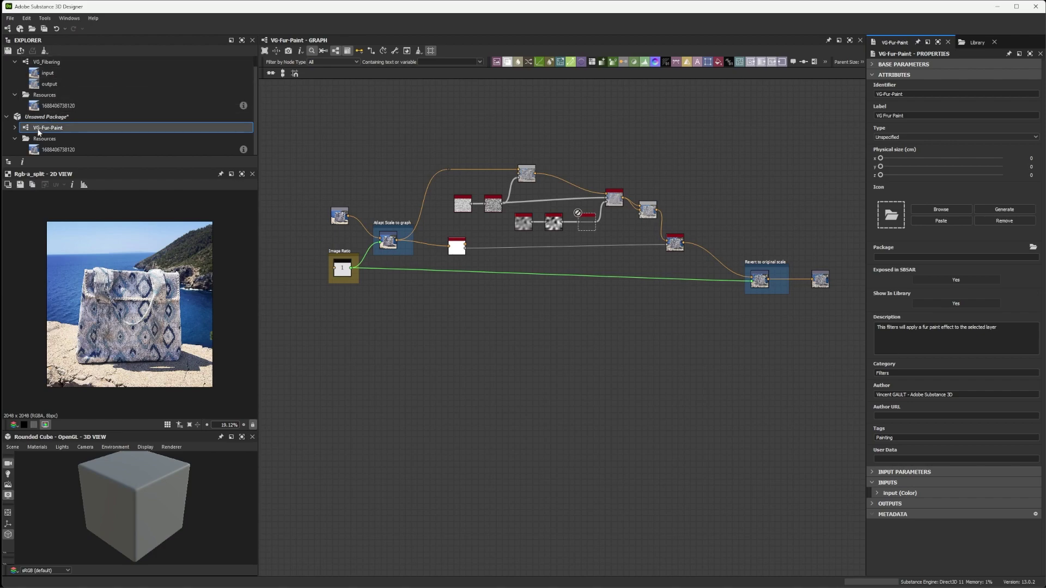
- Save the unsaved package as VG-Fur-Paint.sbs
left_click(74, 117)
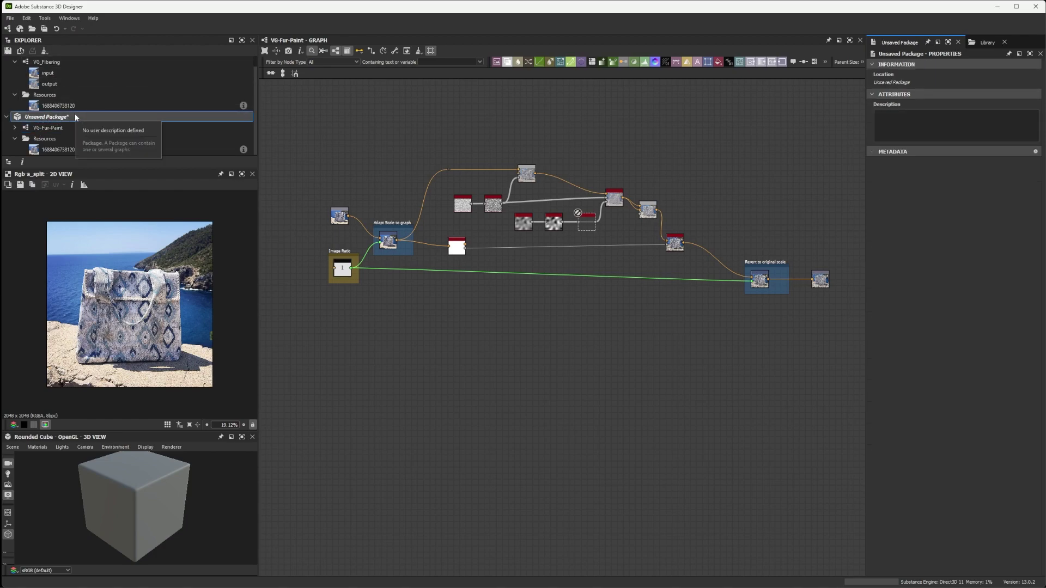
key("ctrl+s")
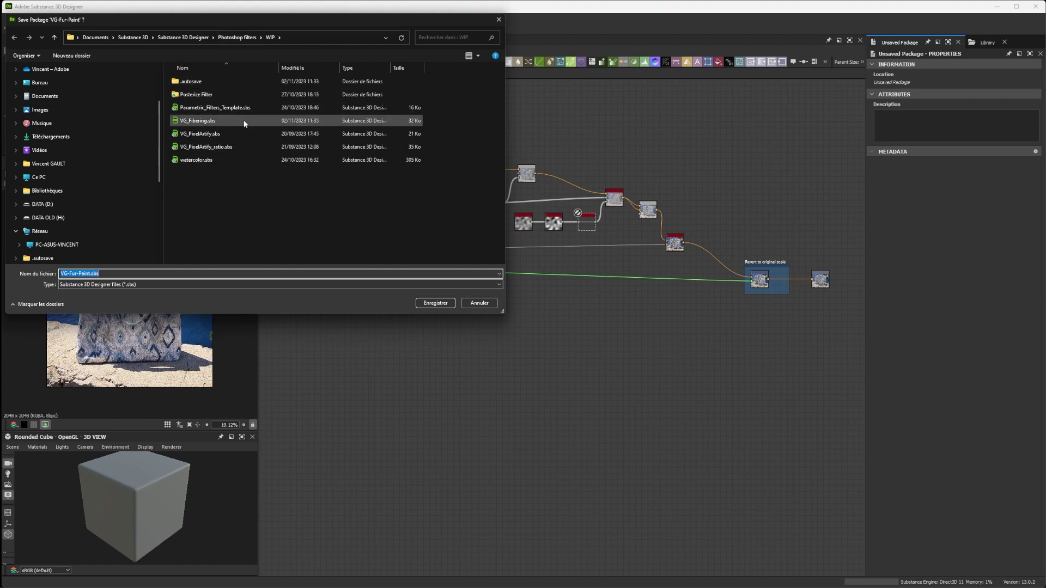
left_click(436, 303)
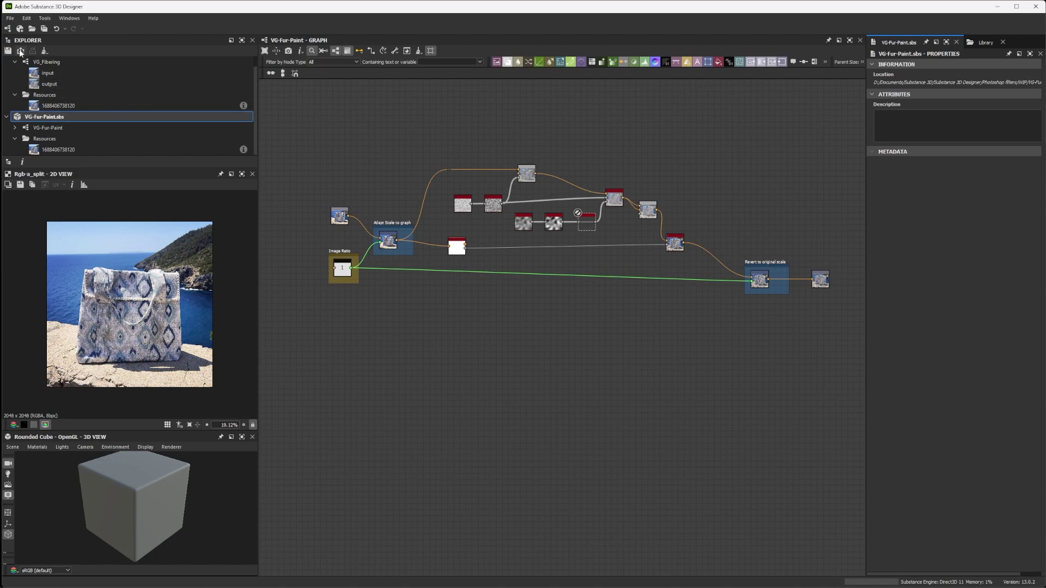
- Publish the package as the VG-Fur-Paint SBSAR file
left_click(21, 50)
left_click(49, 62)
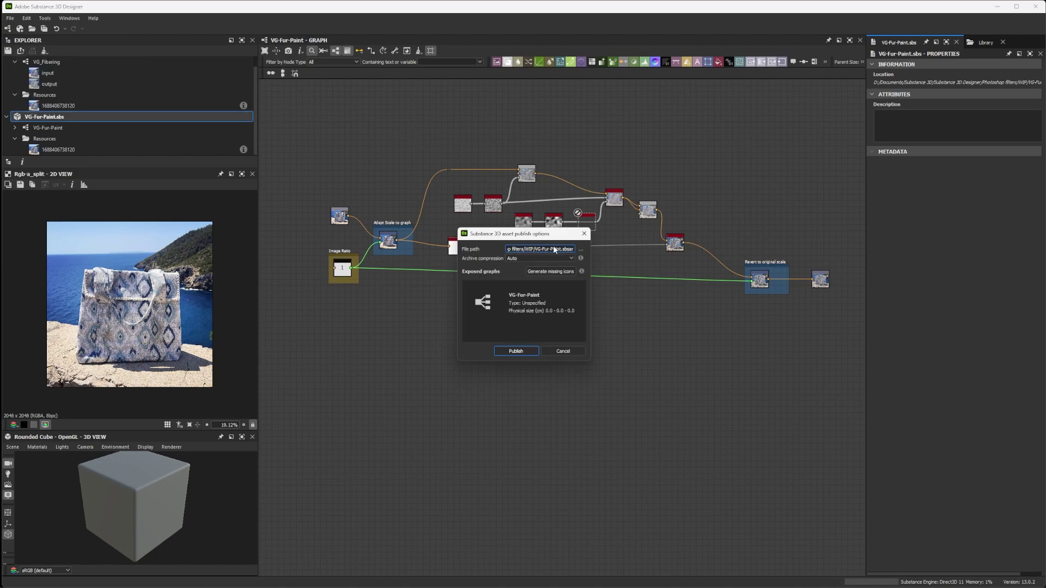
left_click(525, 352)
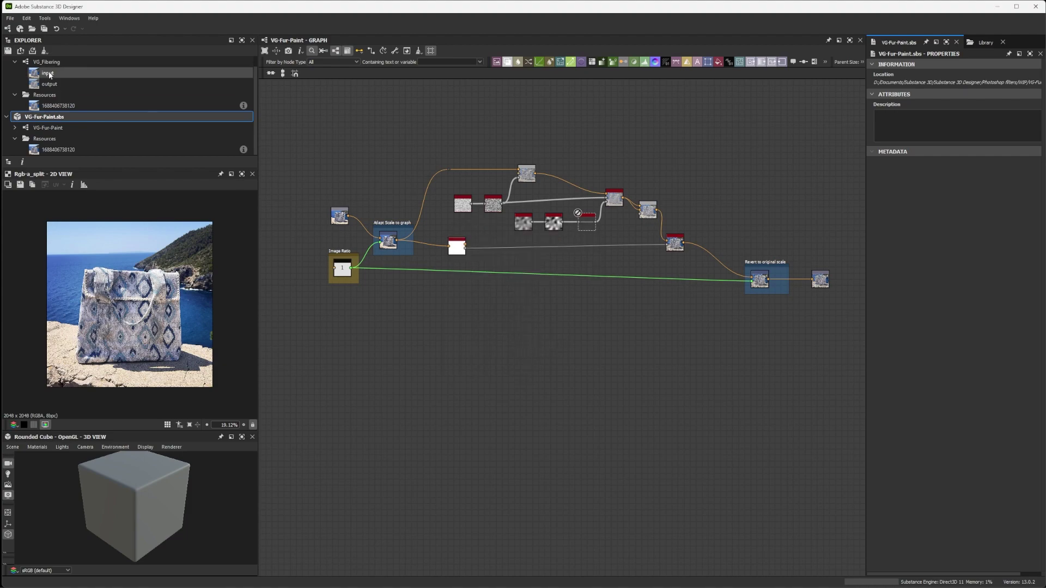
- In Photoshop, delete the Background copy layer and import VG-Fur-Paint.sbsar into Parametric Filters
left_click(997, 7)
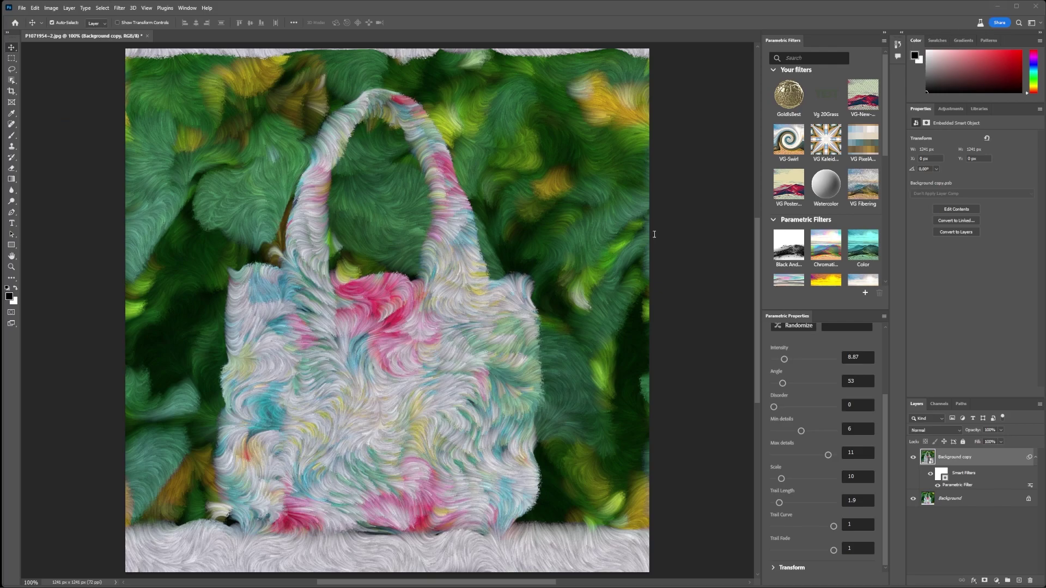
key("Delete")
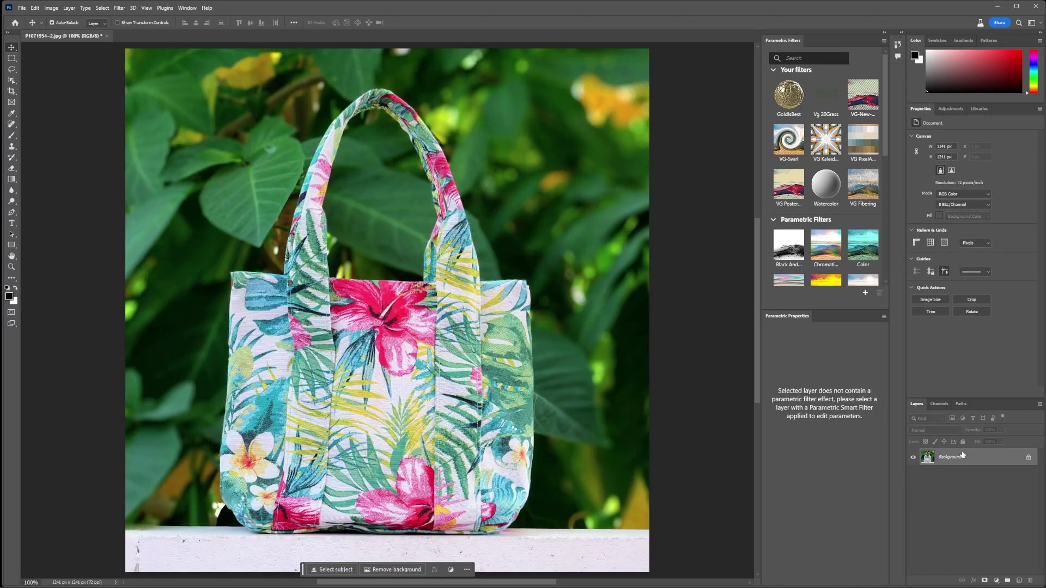
left_click(865, 294)
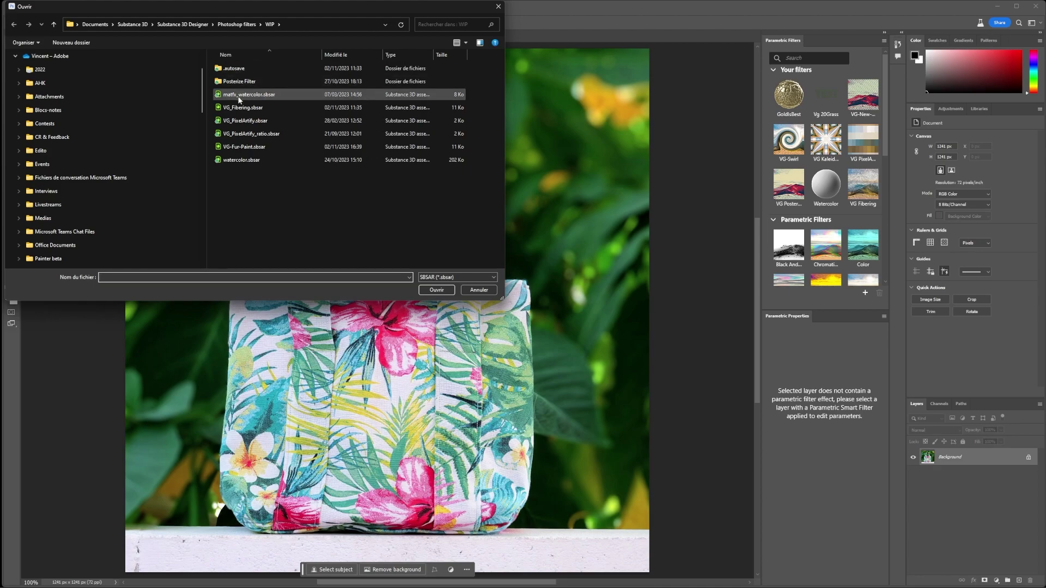
double_click(246, 153)
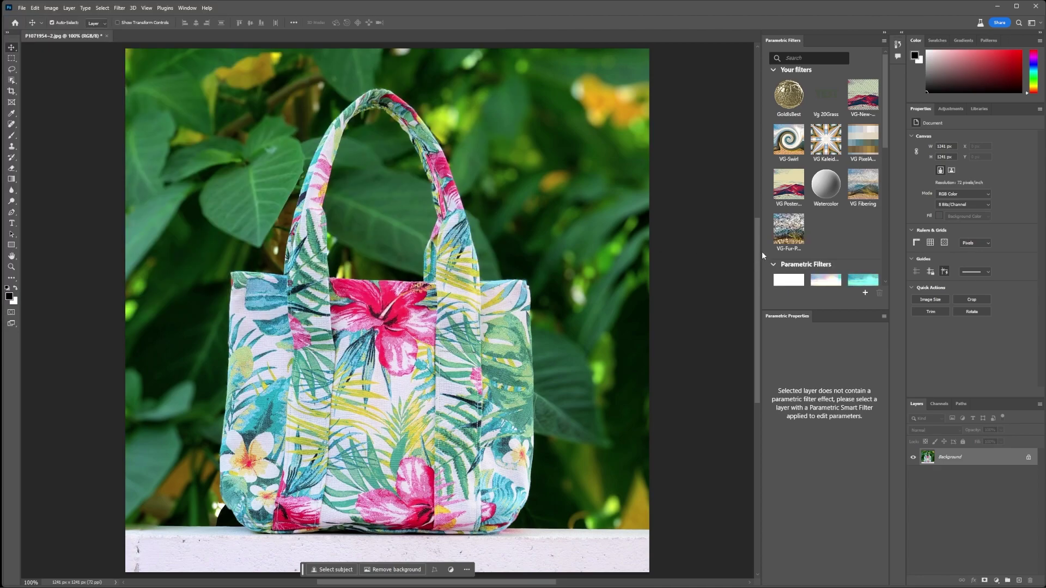
- Apply VG-Fur-Paint to the bag photo, raise Max Frequency to 11, and render at High resolution
left_click(798, 237)
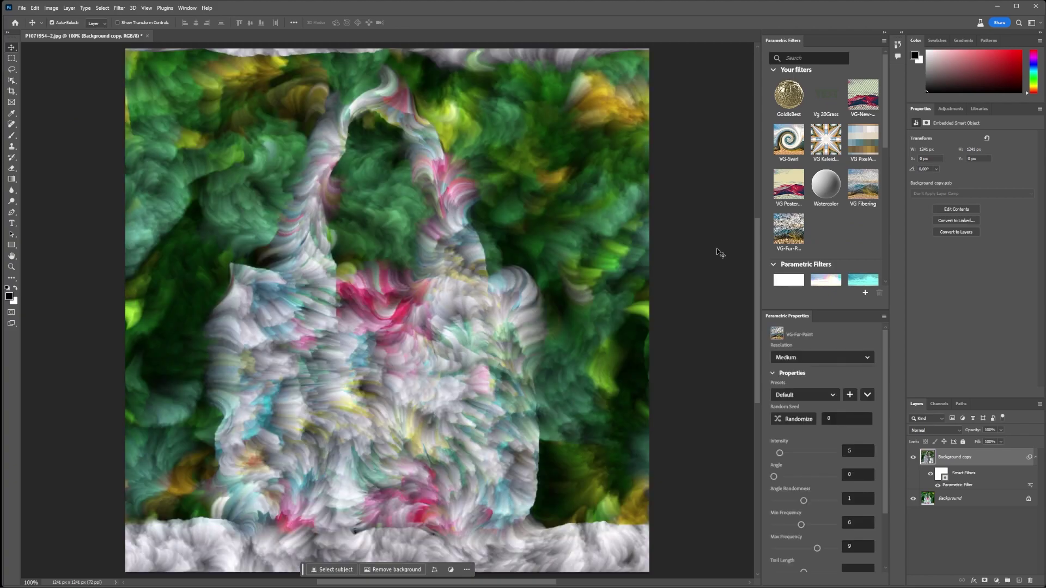
scroll(624, 265, "down", 2)
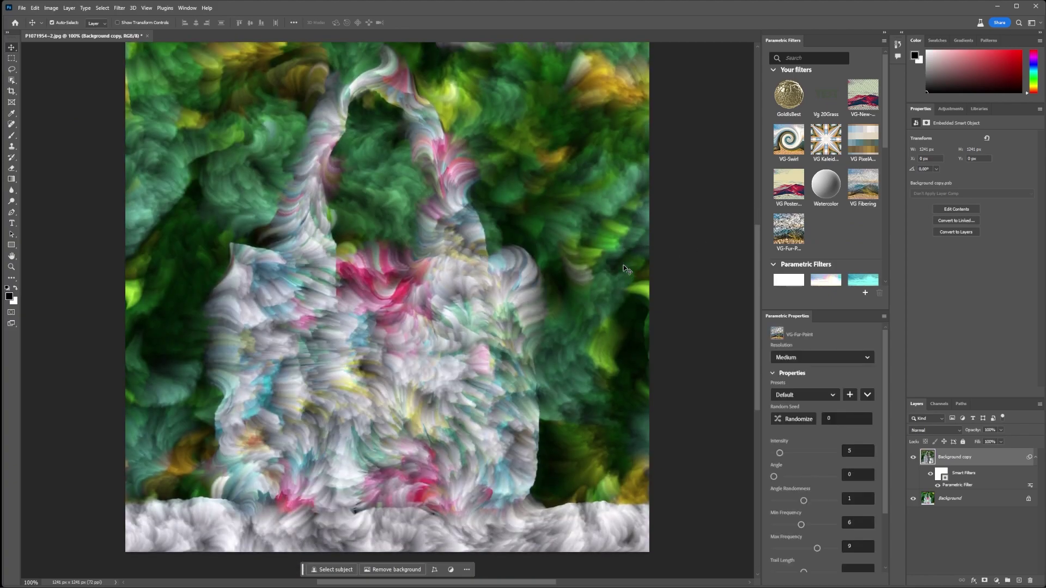
scroll(839, 470, "down", 3)
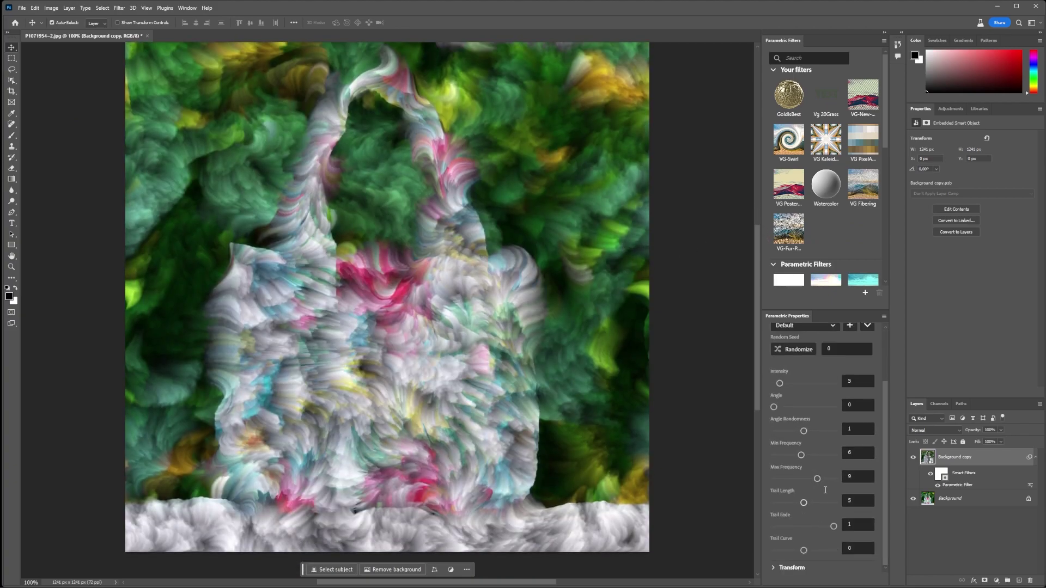
left_click_drag(817, 479, 828, 479)
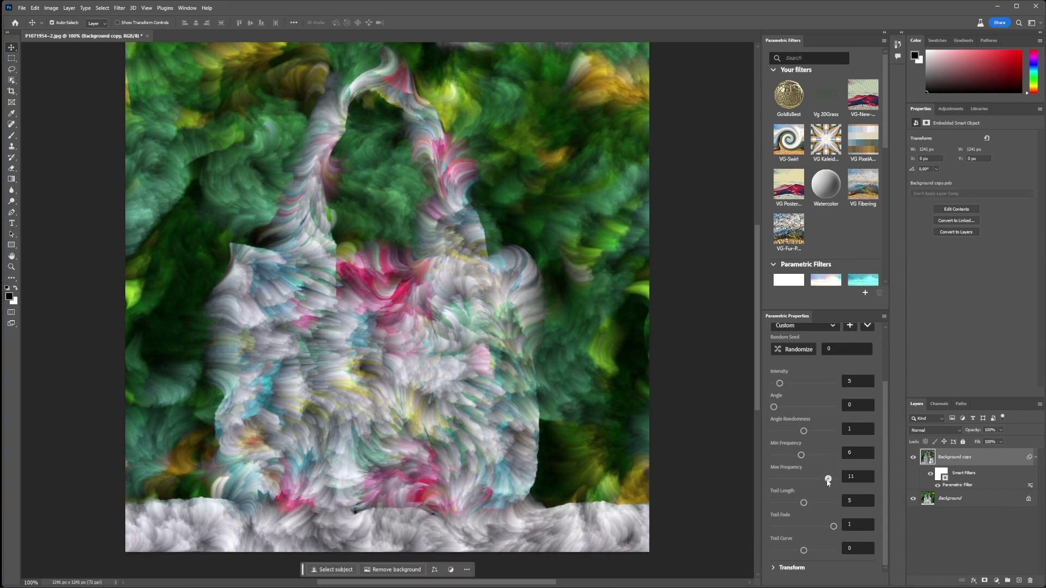
scroll(822, 436, "up", 3)
left_click(815, 358)
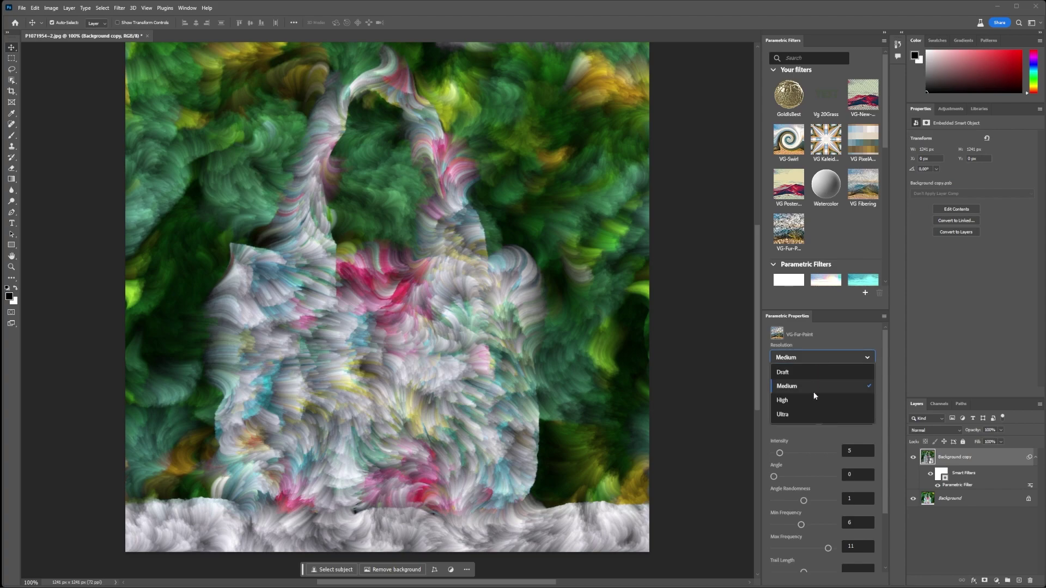
left_click(810, 403)
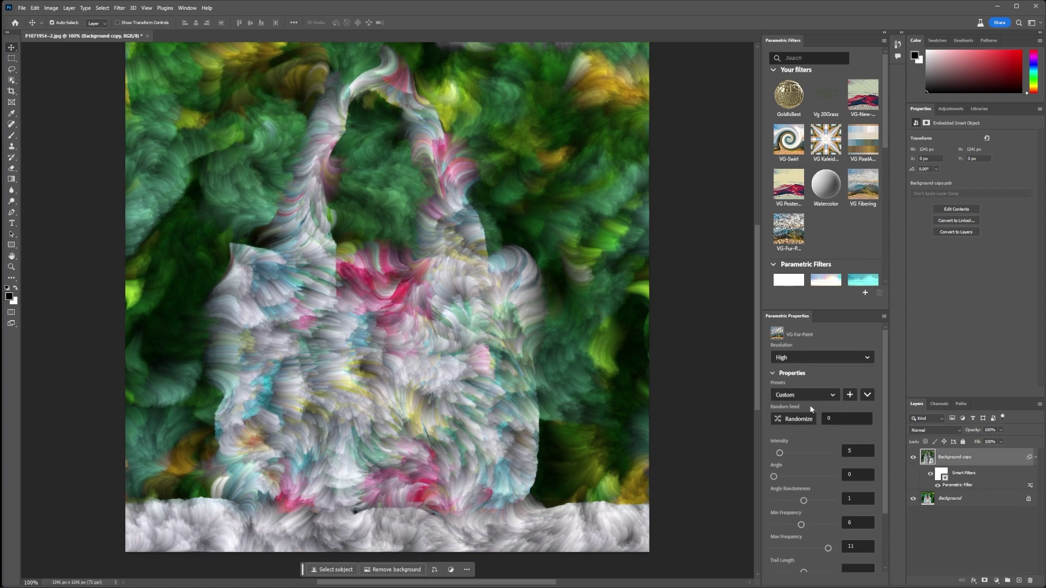
- Tune Angle, Angle Randomness, Trail Length to 2.67 and Min Frequency to 10 for fine fur
scroll(810, 404, "down", 1)
left_click_drag(780, 426, 777, 426)
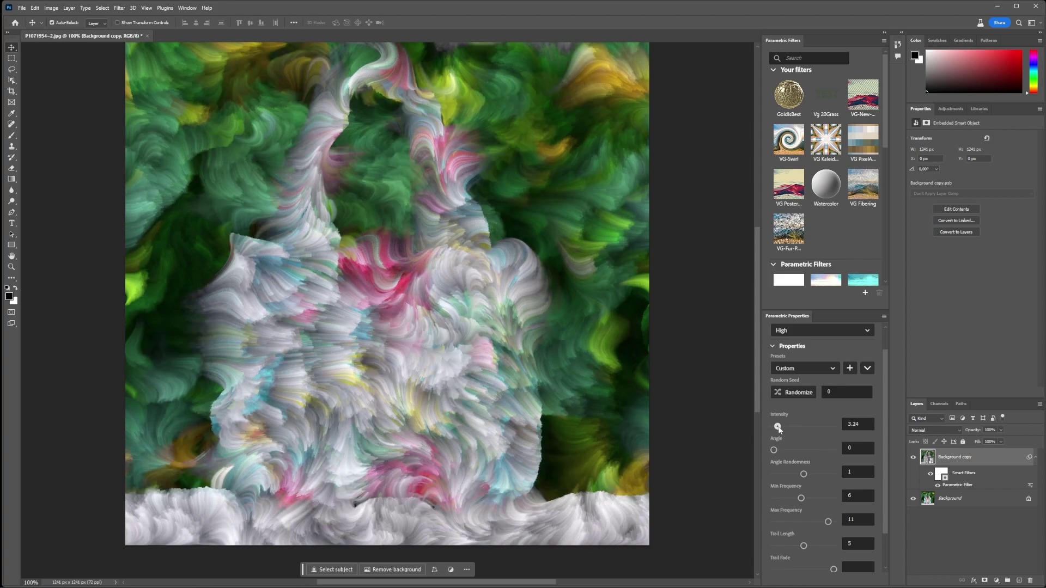
scroll(785, 436, "down", 1)
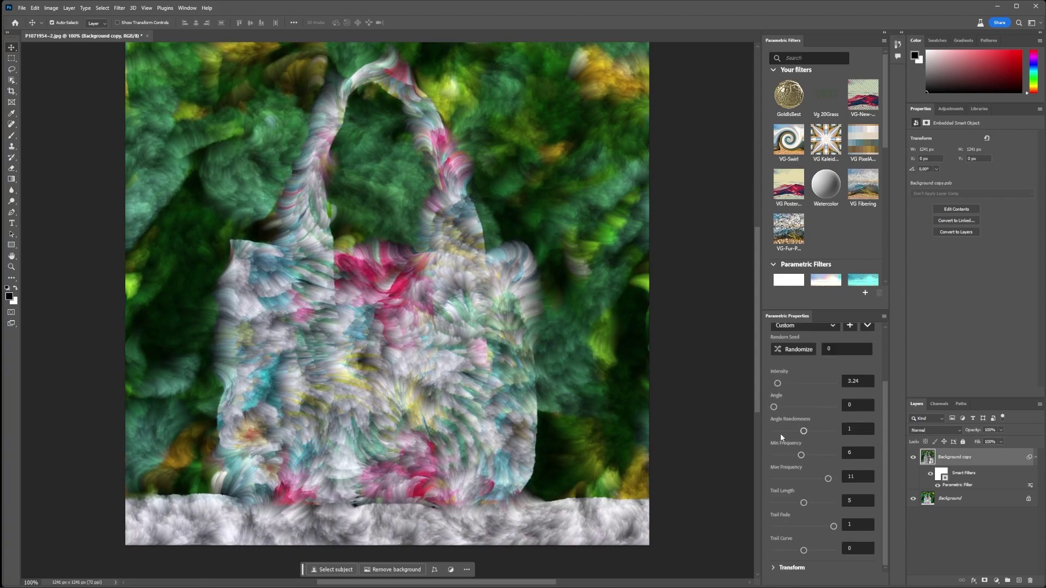
left_click_drag(774, 407, 790, 407)
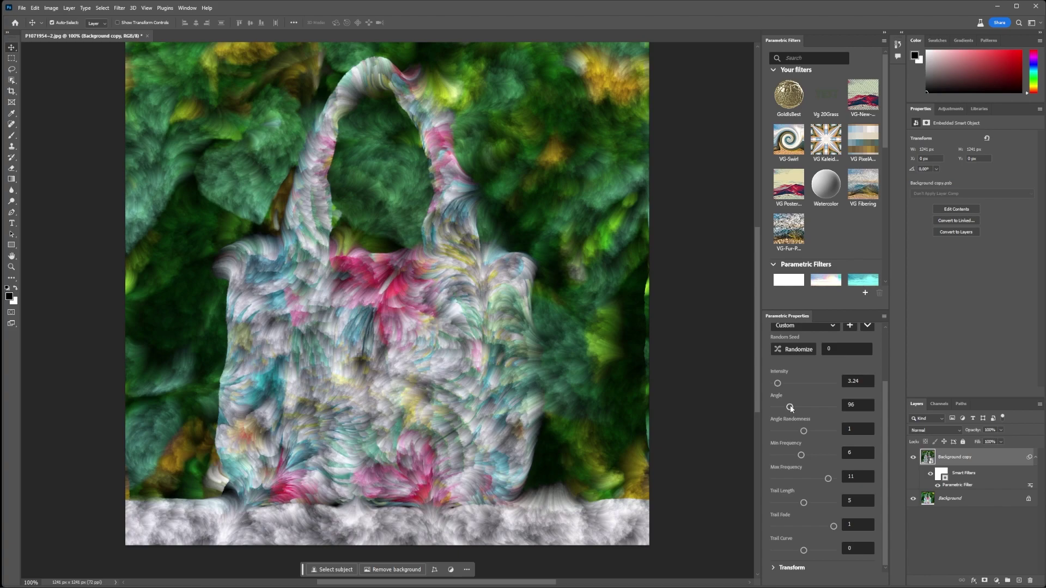
left_click_drag(803, 431, 783, 431)
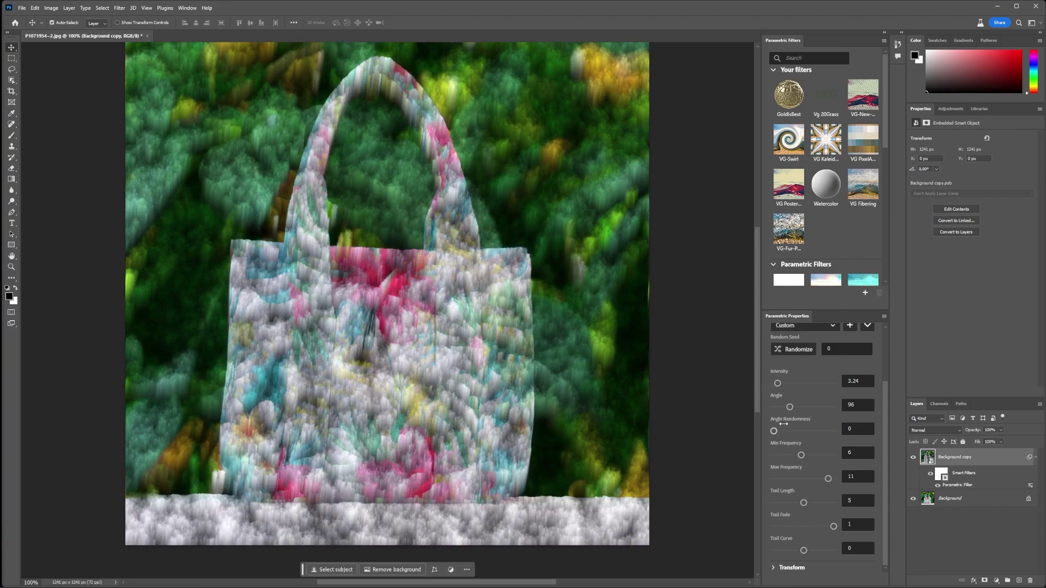
mouse_move(774, 431)
left_mouse_down()
mouse_move(786, 433)
mouse_move(777, 407)
left_mouse_up()
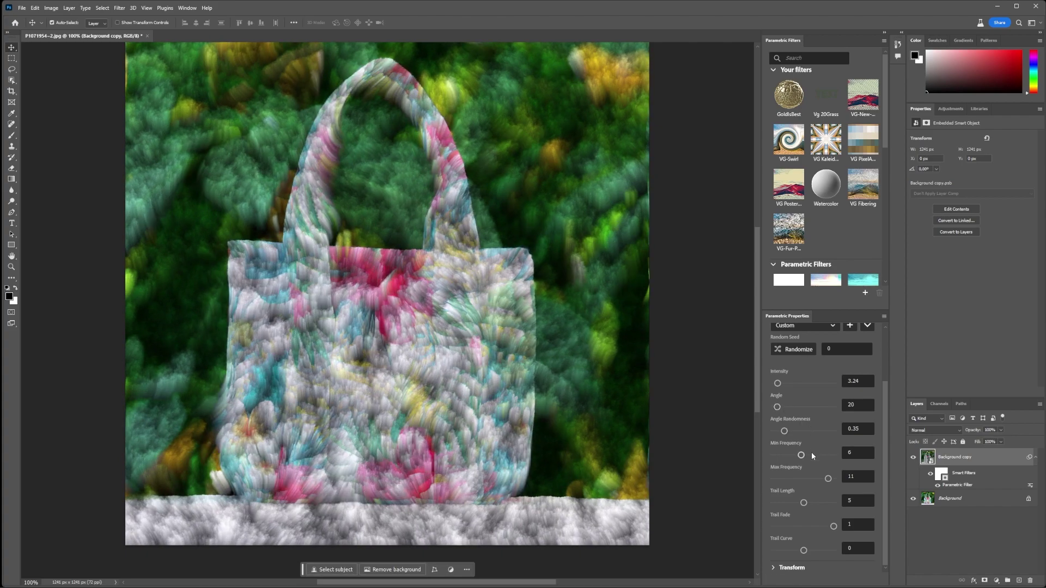
left_click_drag(804, 502, 790, 502)
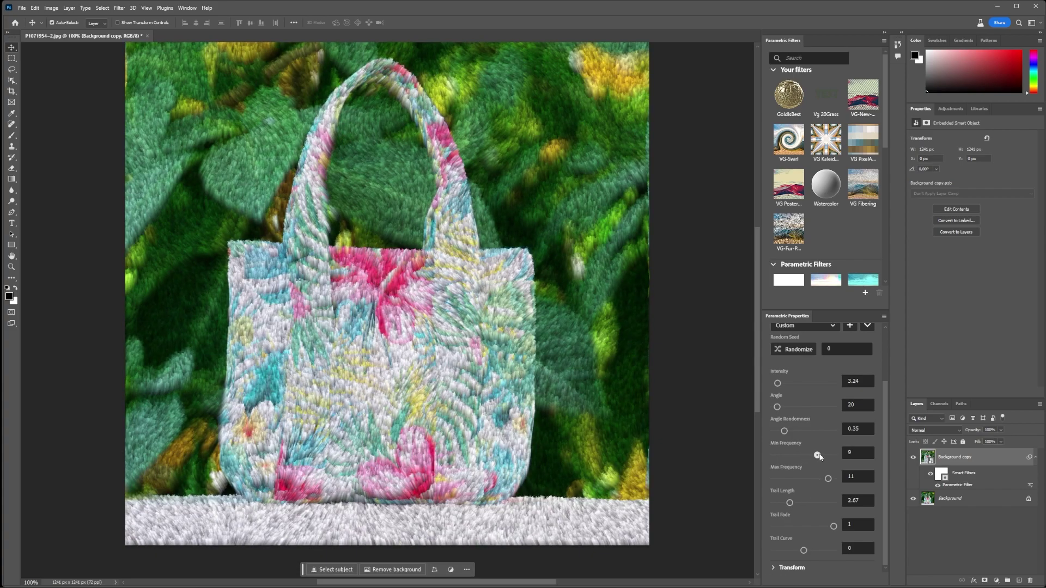
left_click(821, 455)
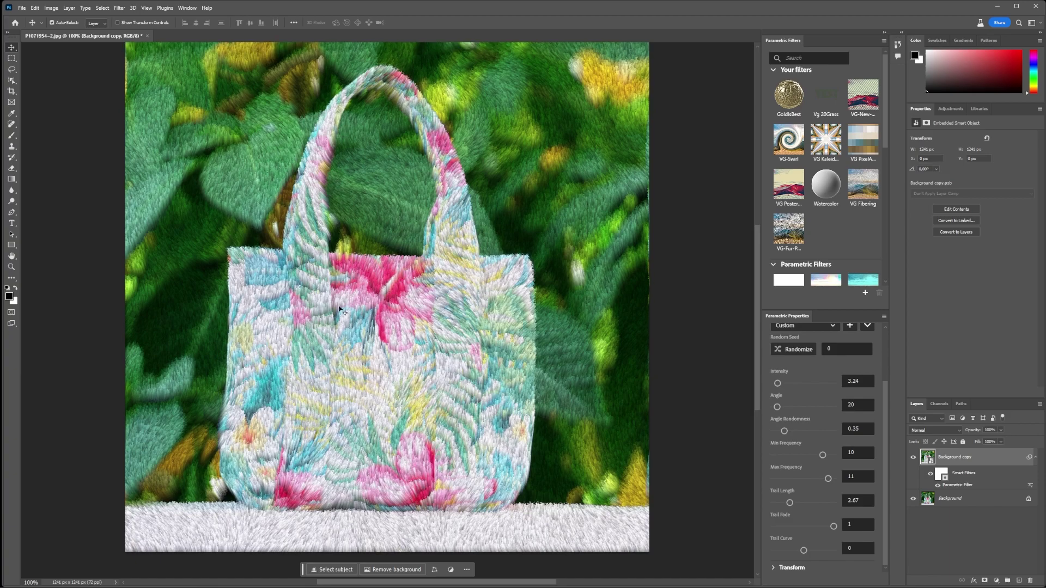
key("ctrl+minus")
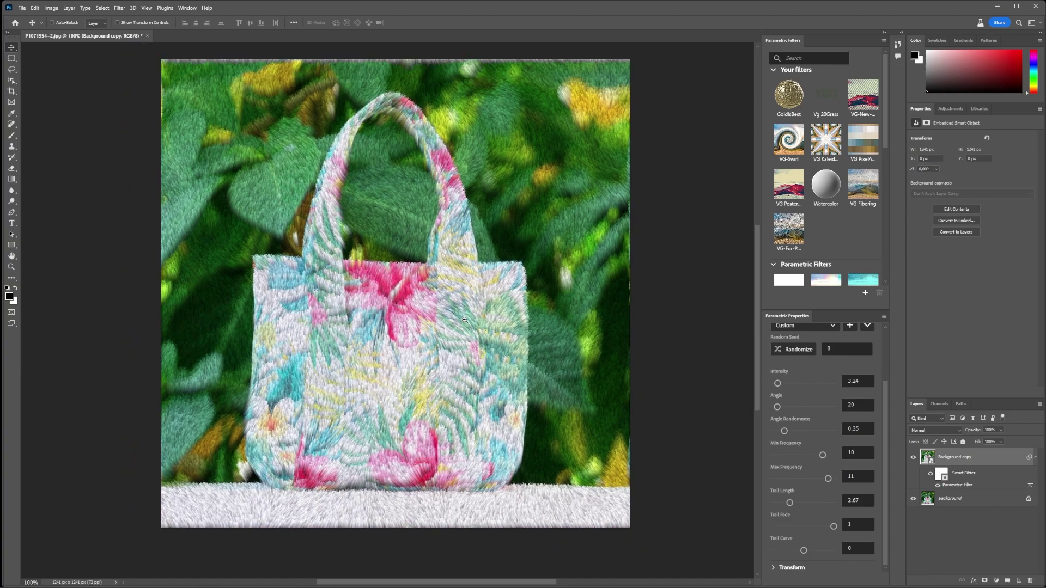